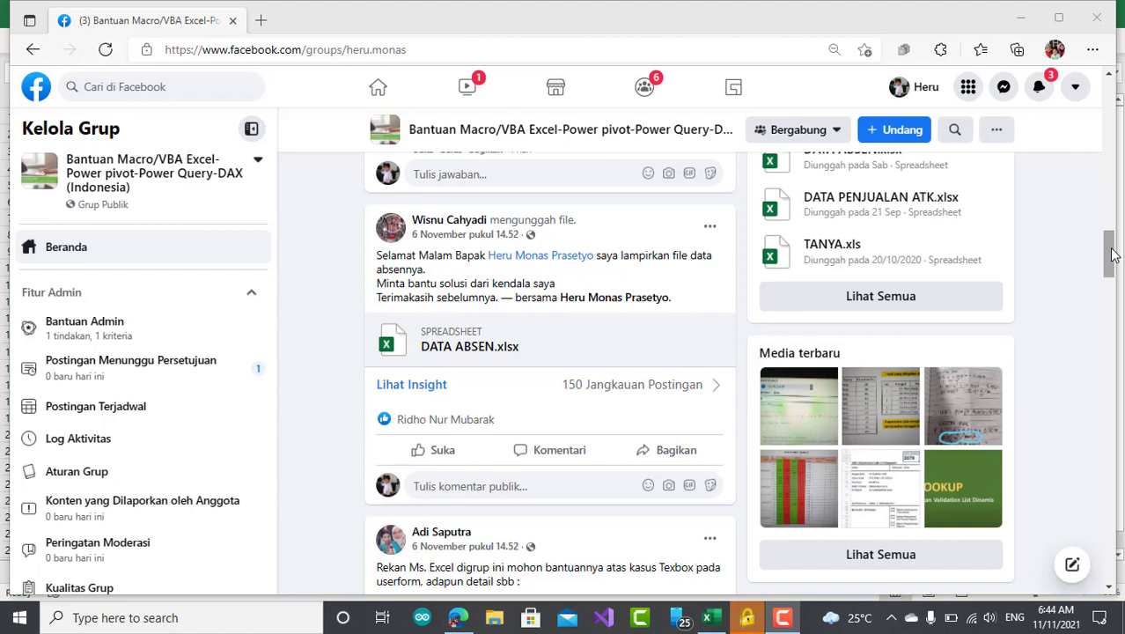
# - Examine the Facebook group's page, its web address and the member post that attaches DATA ABSEN.xlsx
pyautogui.moveTo(1110, 254); pyautogui.dragTo(1113, 98)
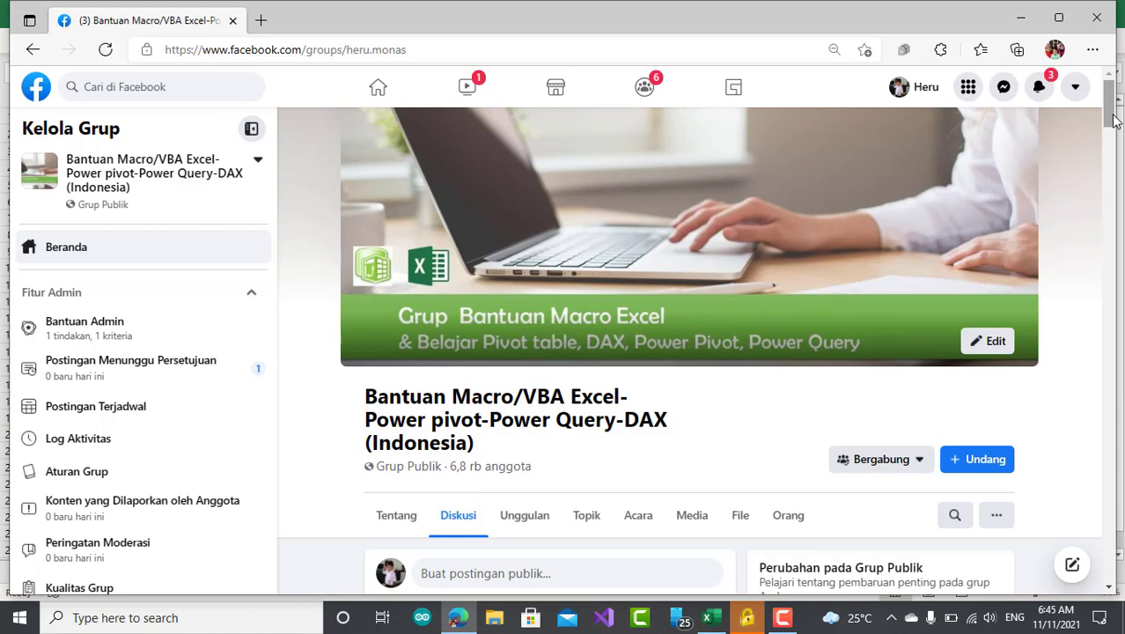
pyautogui.moveTo(1112, 120); pyautogui.dragTo(1111, 161)
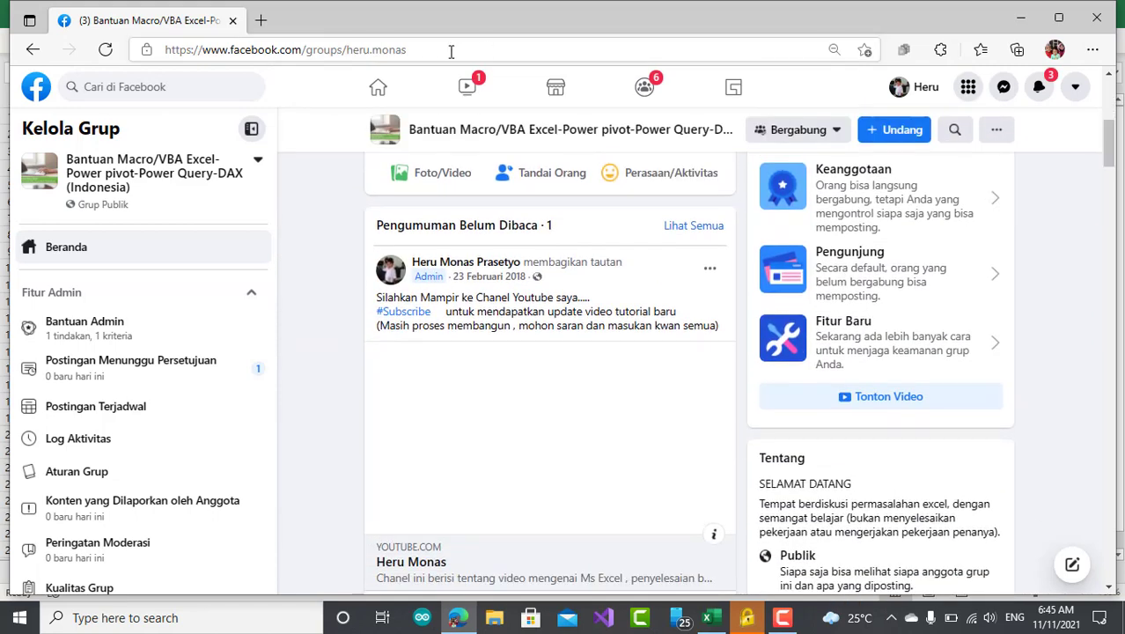
pyautogui.moveTo(450, 51); pyautogui.dragTo(163, 52)
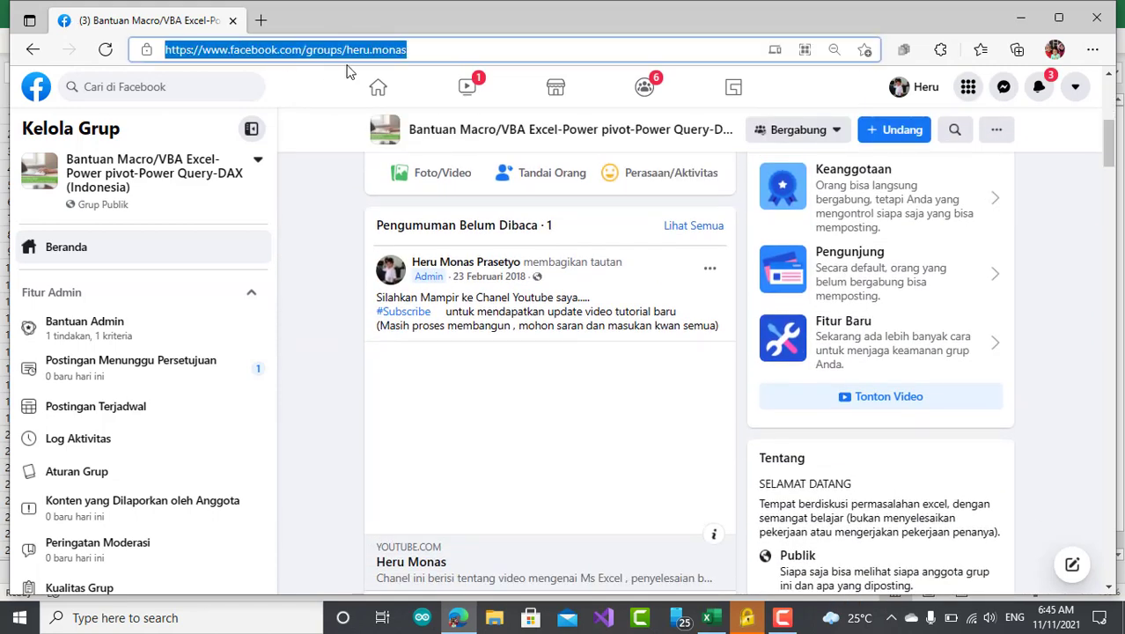
pyautogui.moveTo(1112, 161); pyautogui.dragTo(1114, 277)
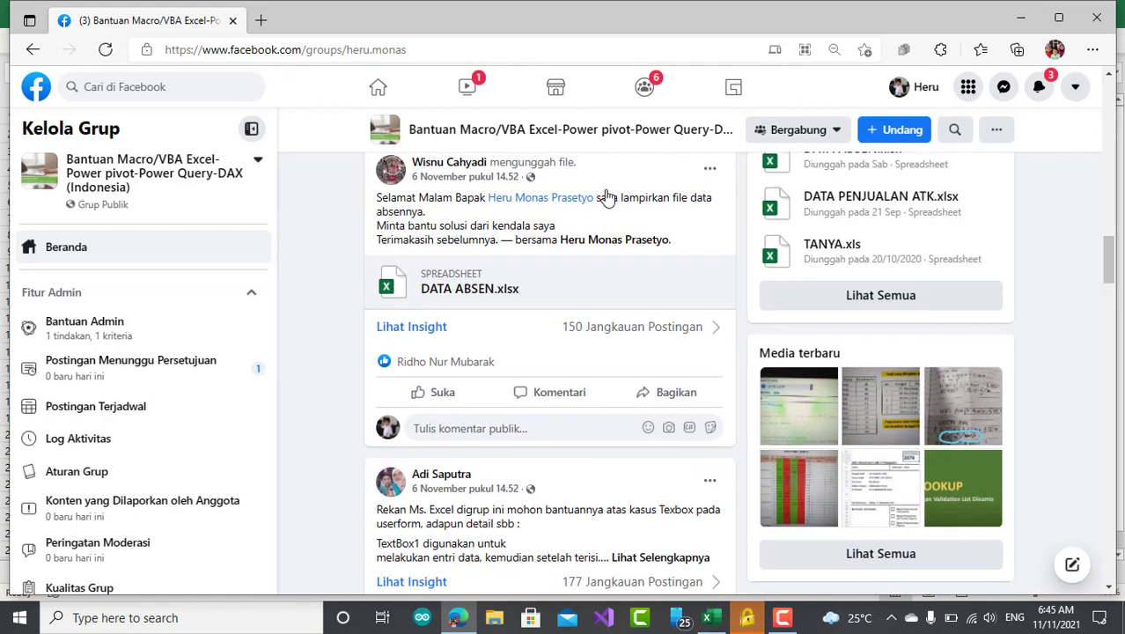
pyautogui.moveTo(490, 179)
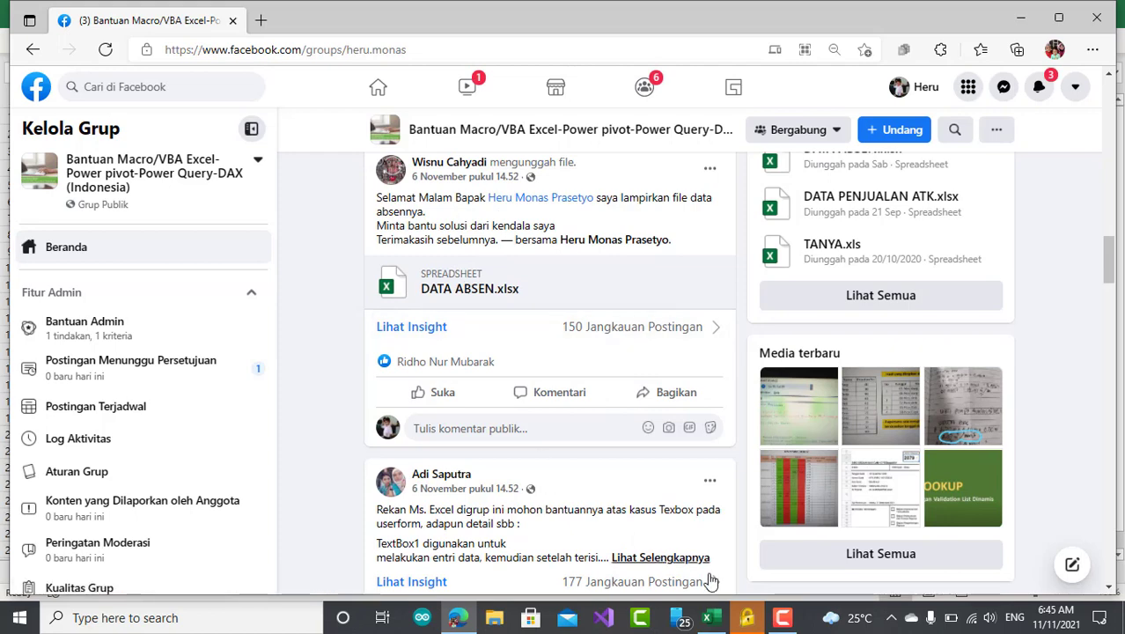
# - Switch to Excel and examine the source sales table and the dates, names and working days in the desired result table
pyautogui.click(713, 618)
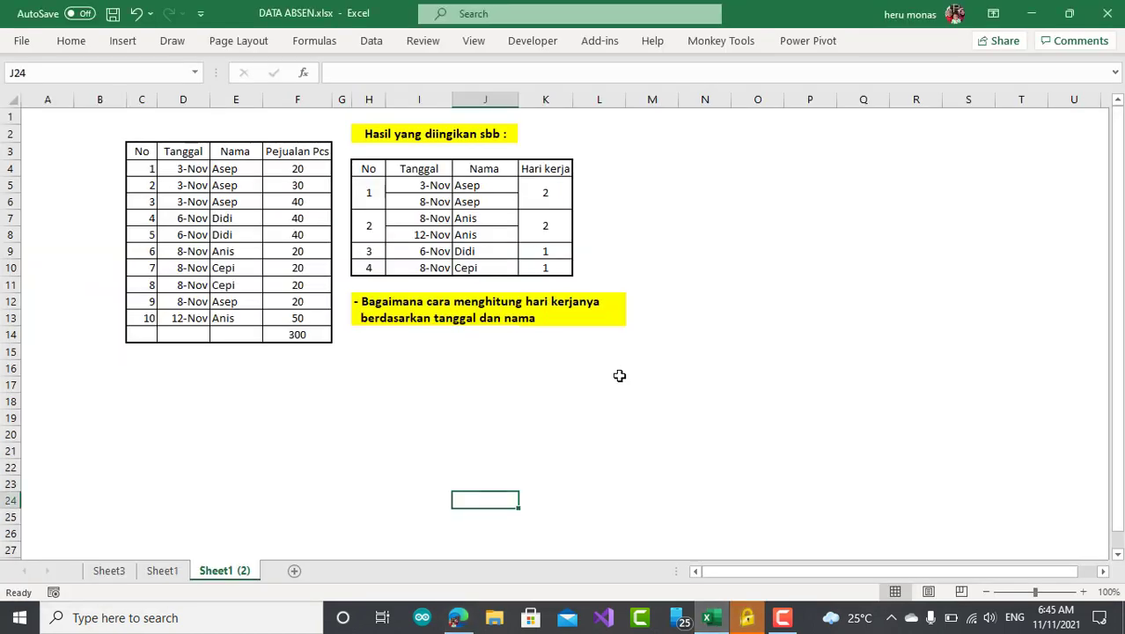
pyautogui.click(783, 618)
pyautogui.click(1045, 545)
pyautogui.moveTo(143, 146); pyautogui.dragTo(299, 316)
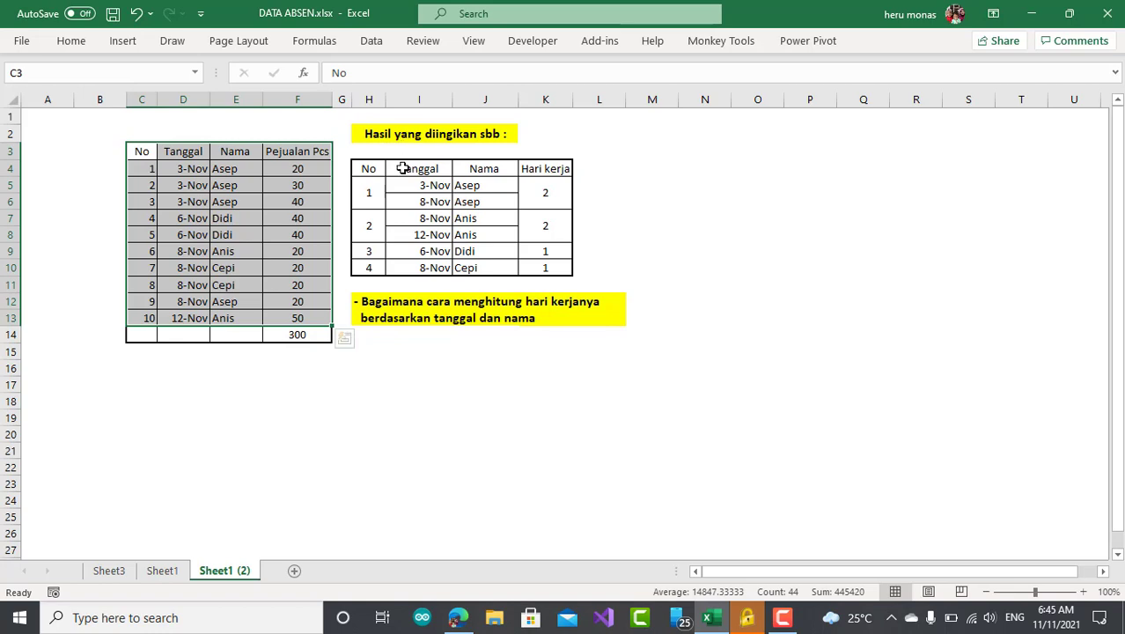
pyautogui.click(550, 202)
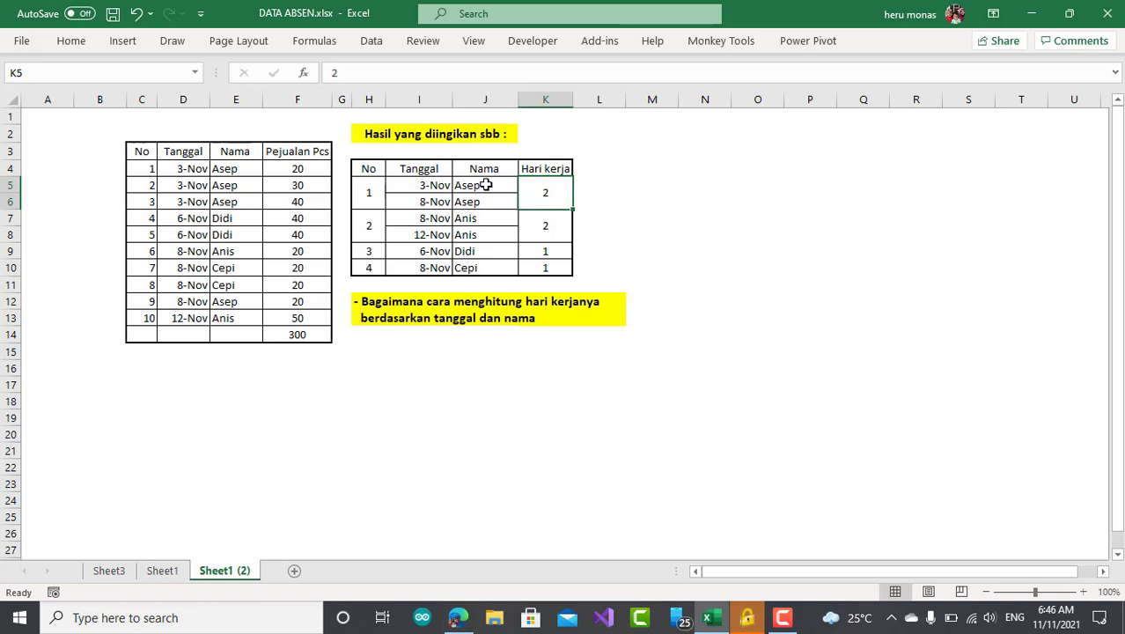
pyautogui.moveTo(485, 185); pyautogui.dragTo(483, 205)
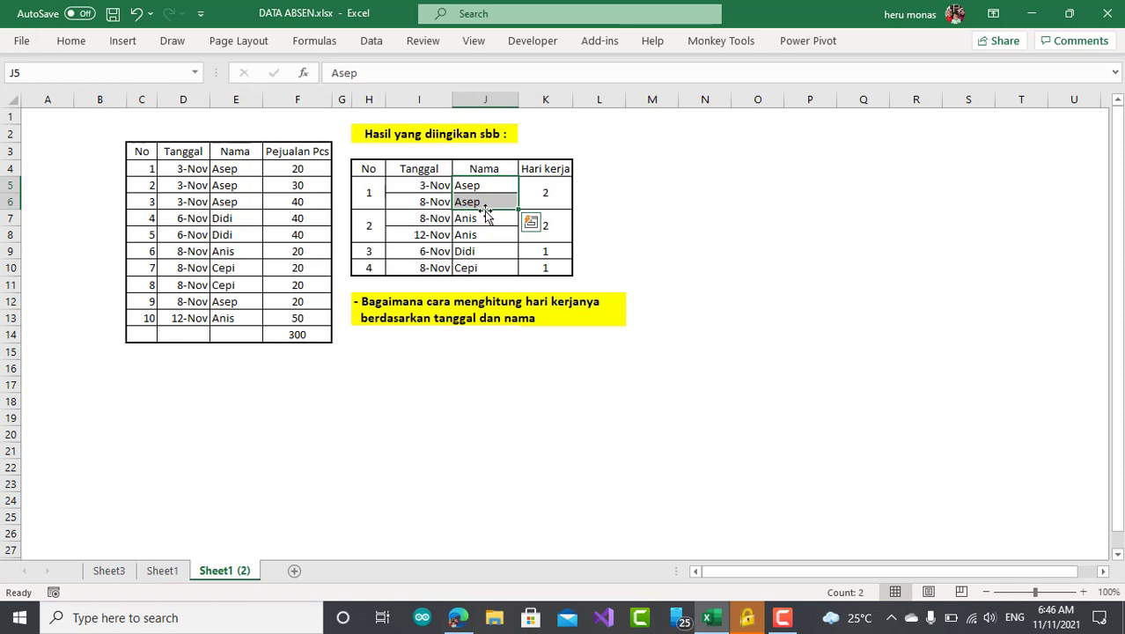
pyautogui.click(436, 192)
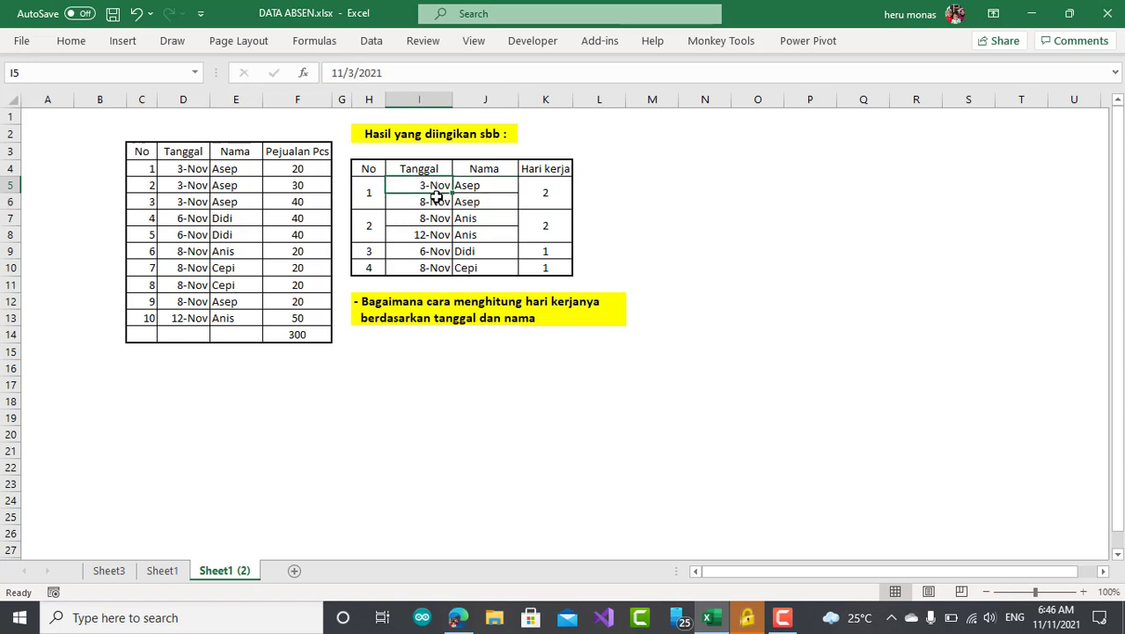
pyautogui.click(435, 203)
pyautogui.click(436, 219)
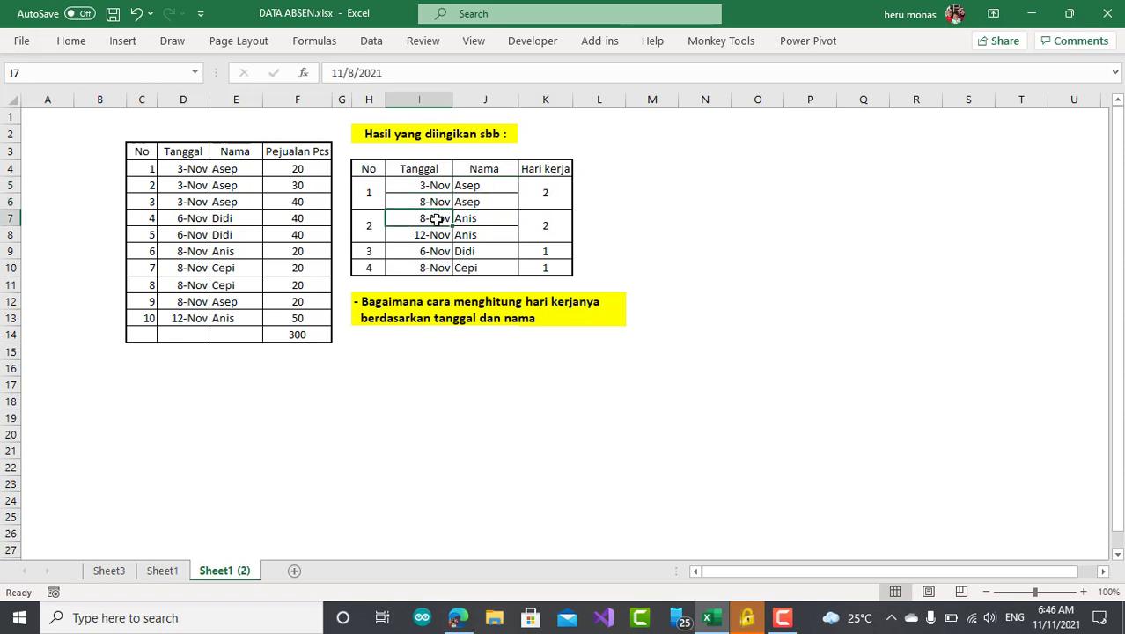
pyautogui.click(439, 199)
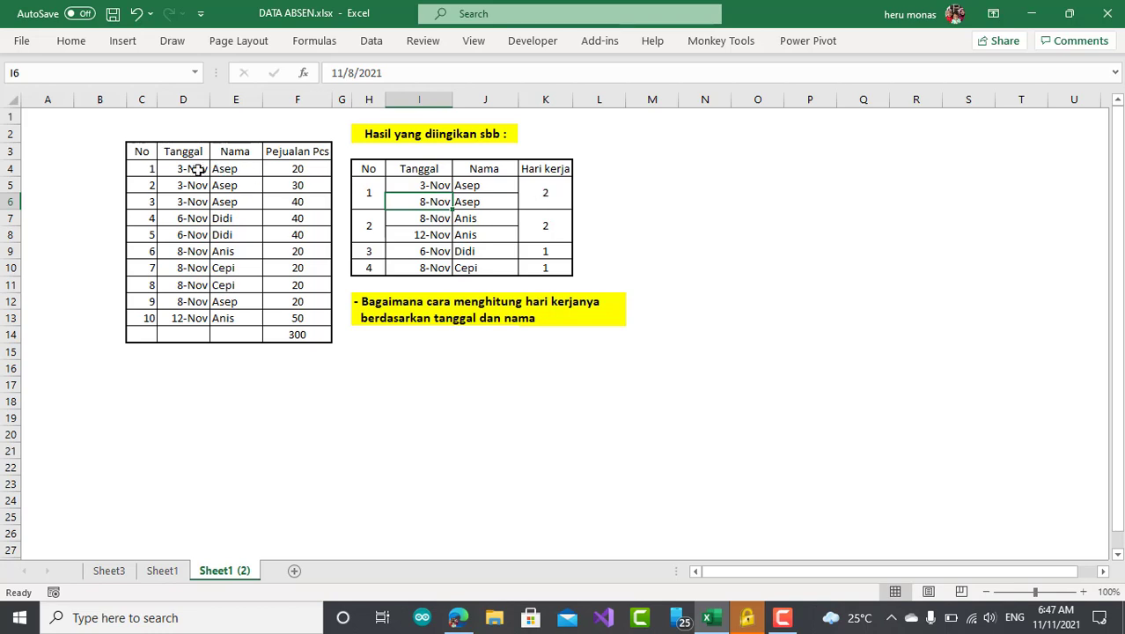
# - Compare the first person's dated sales rows in the source table with that person's two dates in the desired result
pyautogui.moveTo(197, 170); pyautogui.dragTo(295, 199)
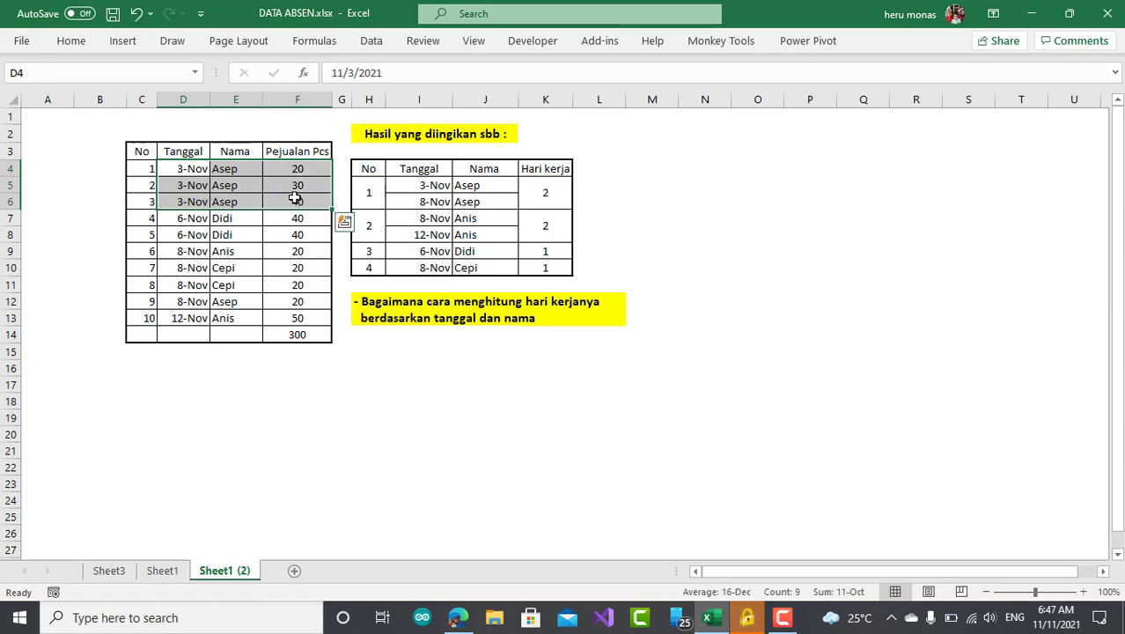
pyautogui.click(433, 186)
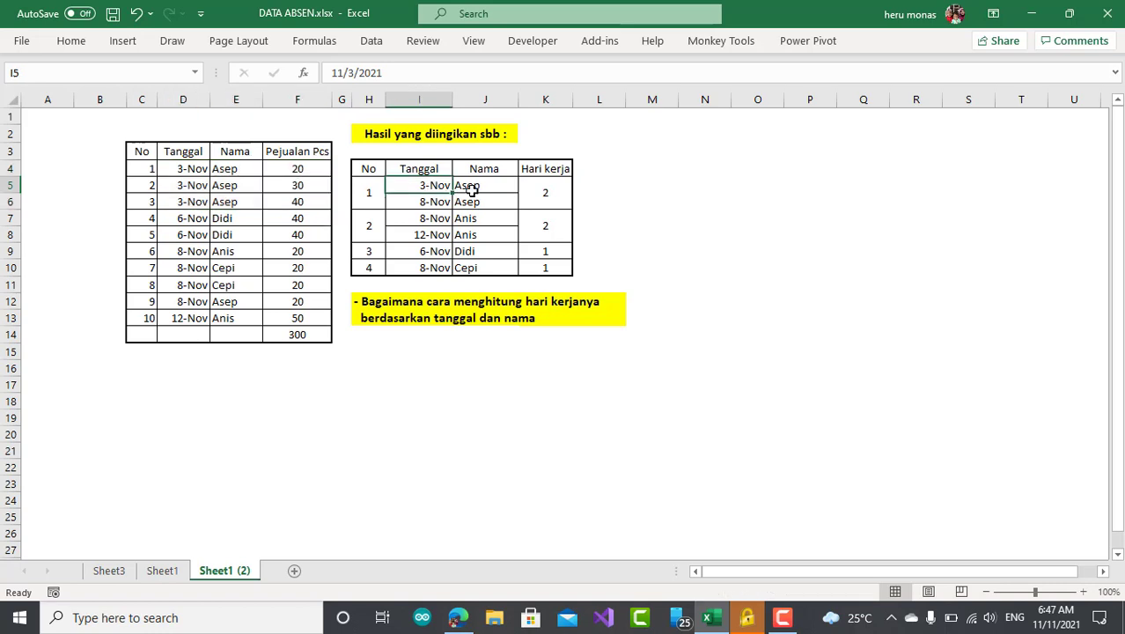
pyautogui.click(466, 186)
pyautogui.click(437, 186)
pyautogui.click(432, 202)
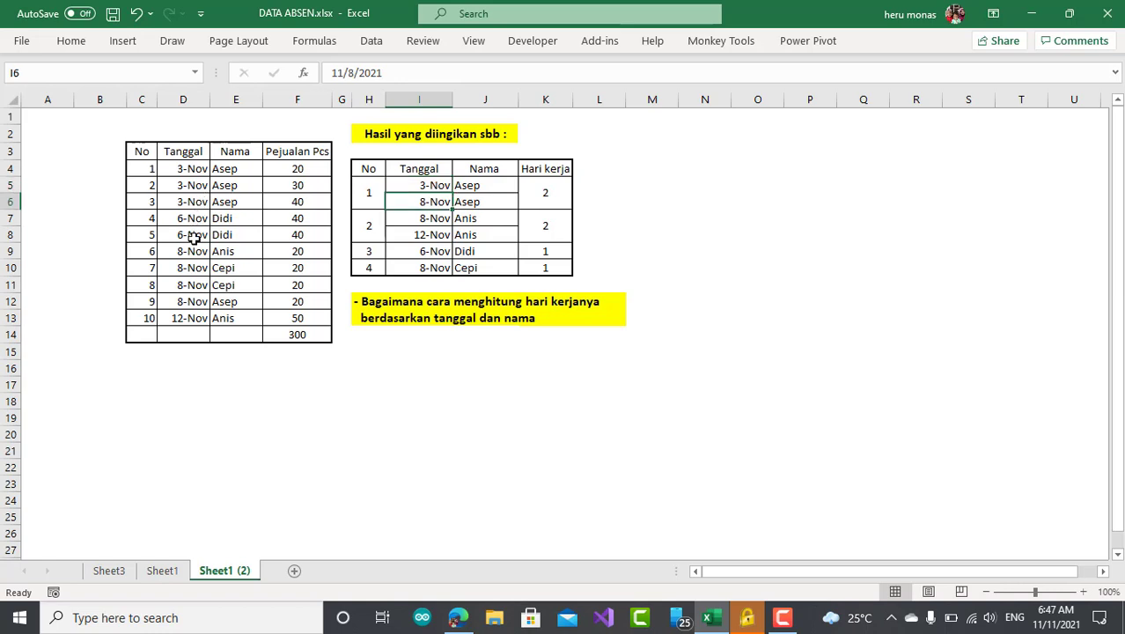
pyautogui.click(193, 251)
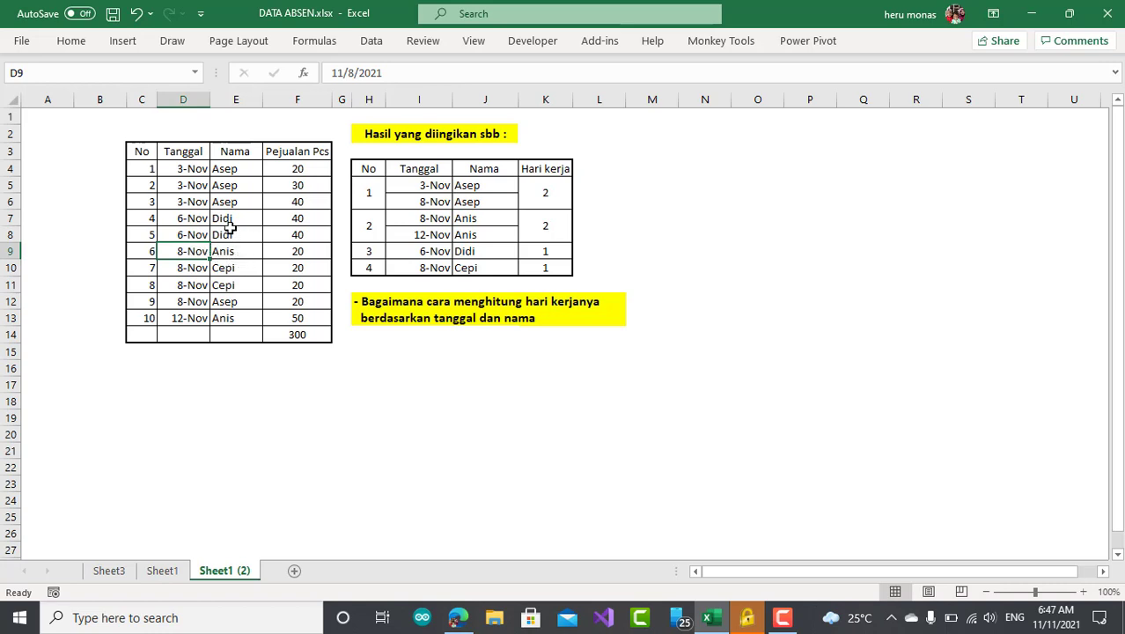
pyautogui.click(204, 301)
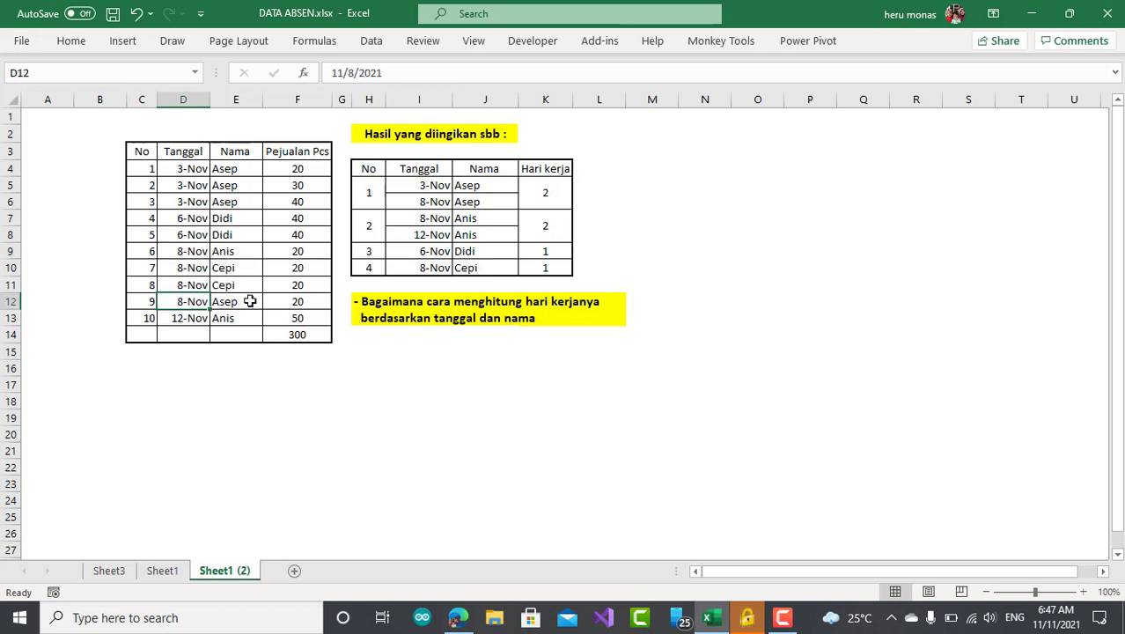
pyautogui.click(296, 296)
pyautogui.click(430, 204)
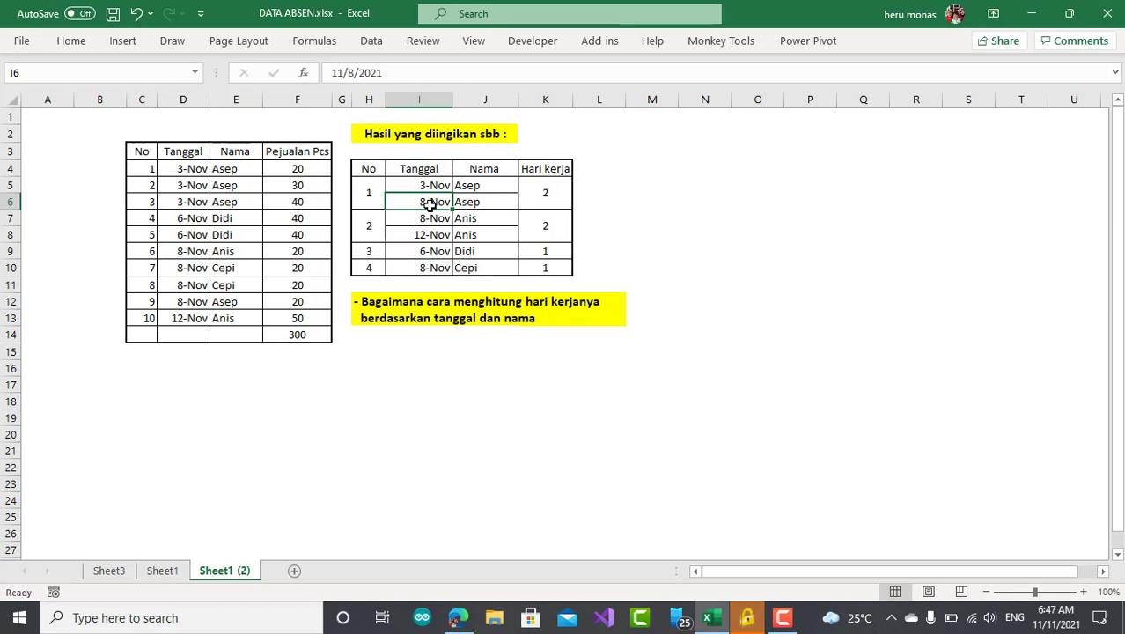
# - Examine the desired result's Nama column against the repeated dates, sales quantities and names in the source table
pyautogui.moveTo(488, 186); pyautogui.dragTo(477, 266)
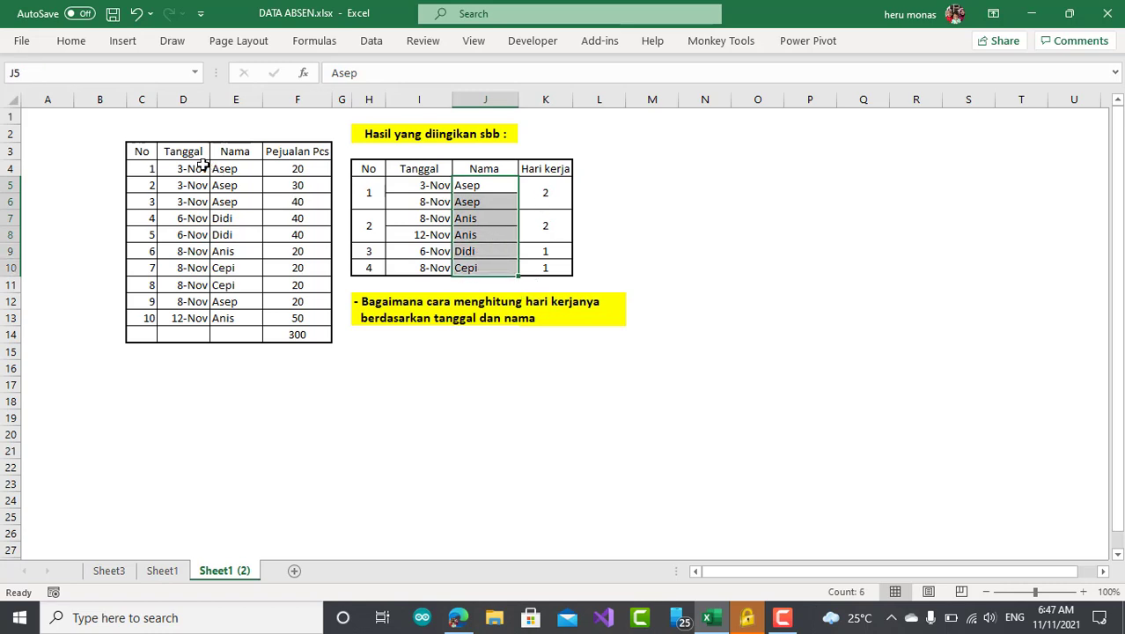
pyautogui.moveTo(200, 167); pyautogui.dragTo(196, 202)
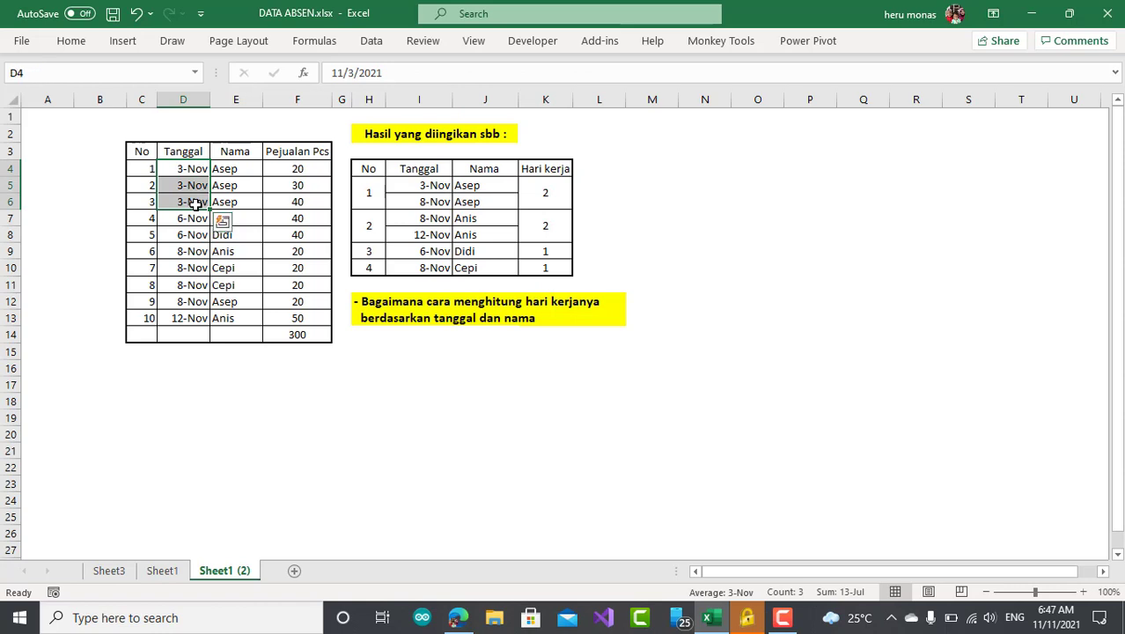
pyautogui.moveTo(287, 168); pyautogui.dragTo(290, 201)
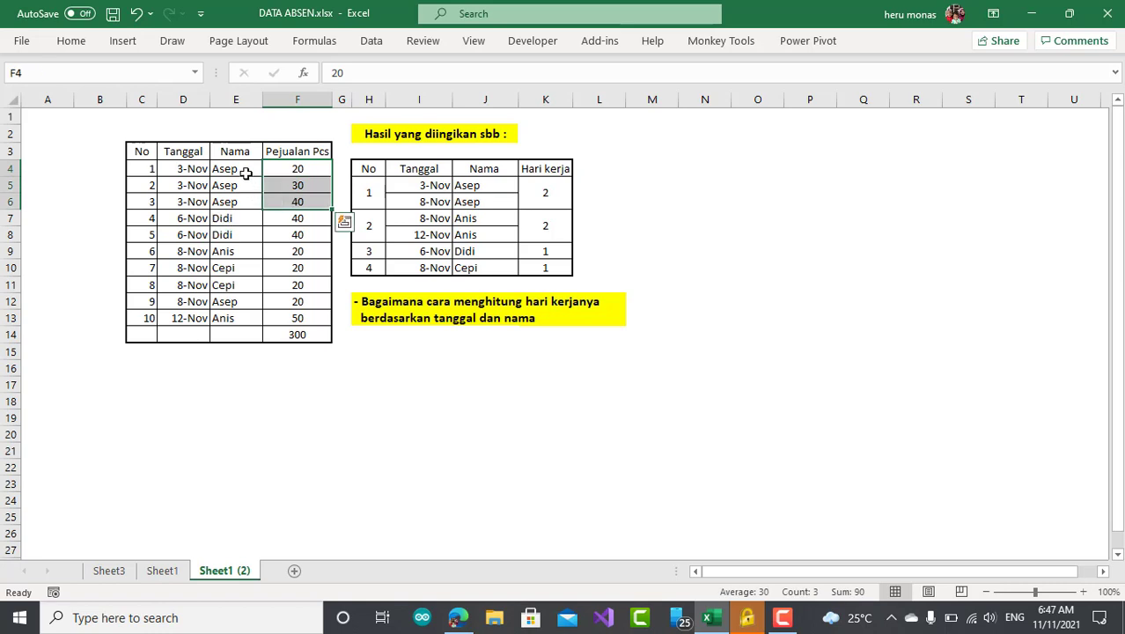
pyautogui.moveTo(246, 171); pyautogui.dragTo(229, 317)
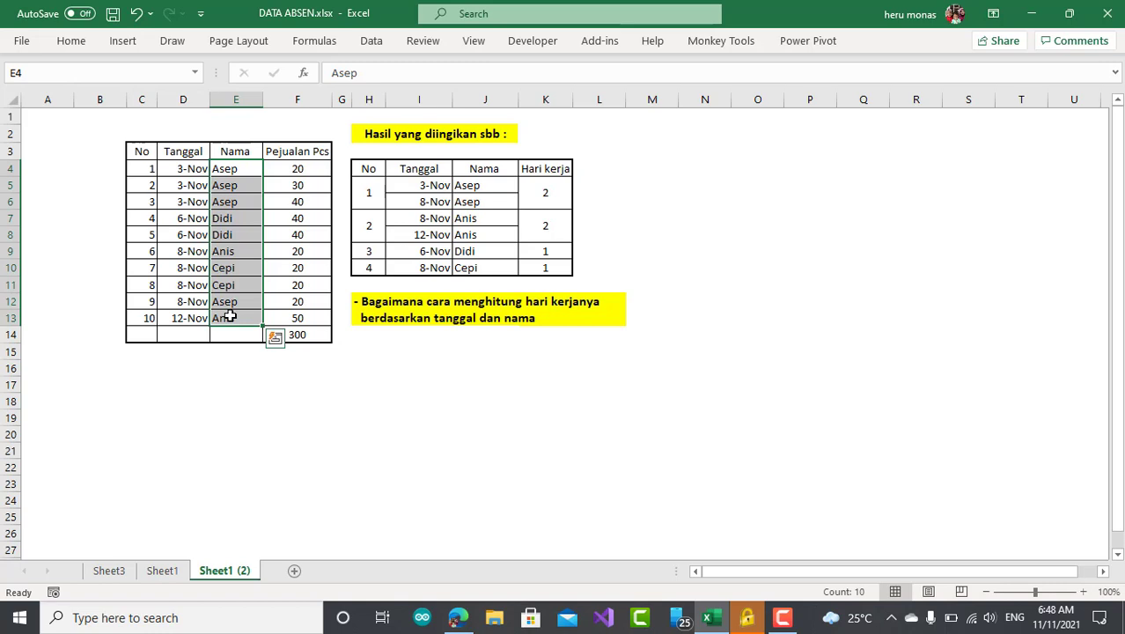
# - Open Sheet1 and compare the pivot table's SUM UNIK values per name with the Hari kerja column of the desired result
pyautogui.click(181, 571)
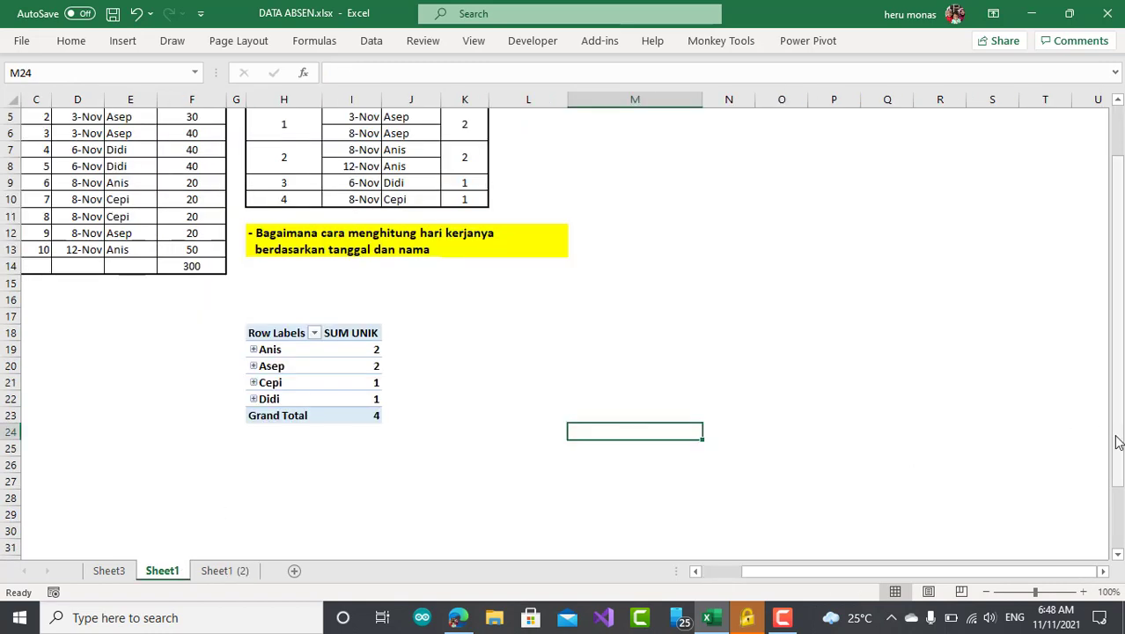
pyautogui.moveTo(1117, 441); pyautogui.dragTo(1114, 369)
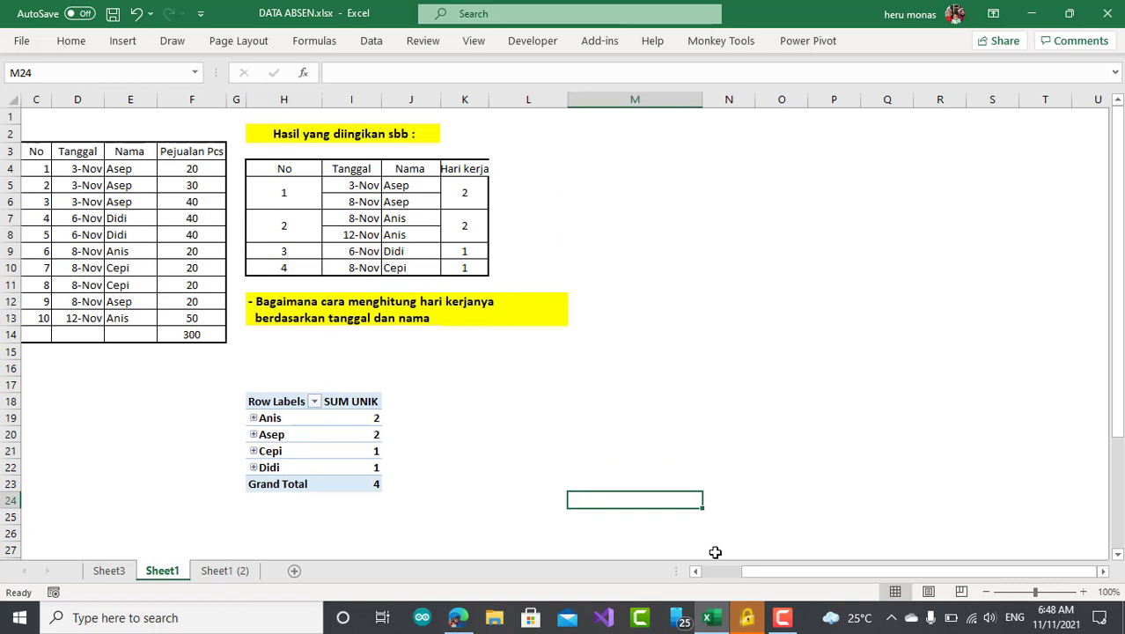
pyautogui.moveTo(748, 571); pyautogui.dragTo(701, 572)
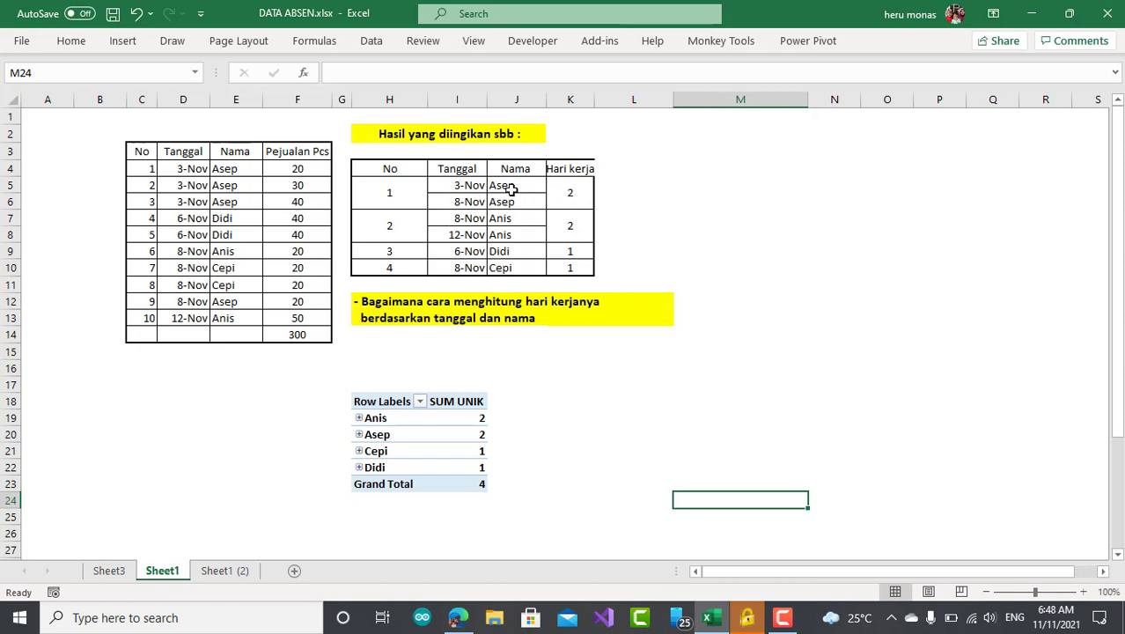
pyautogui.click(570, 200)
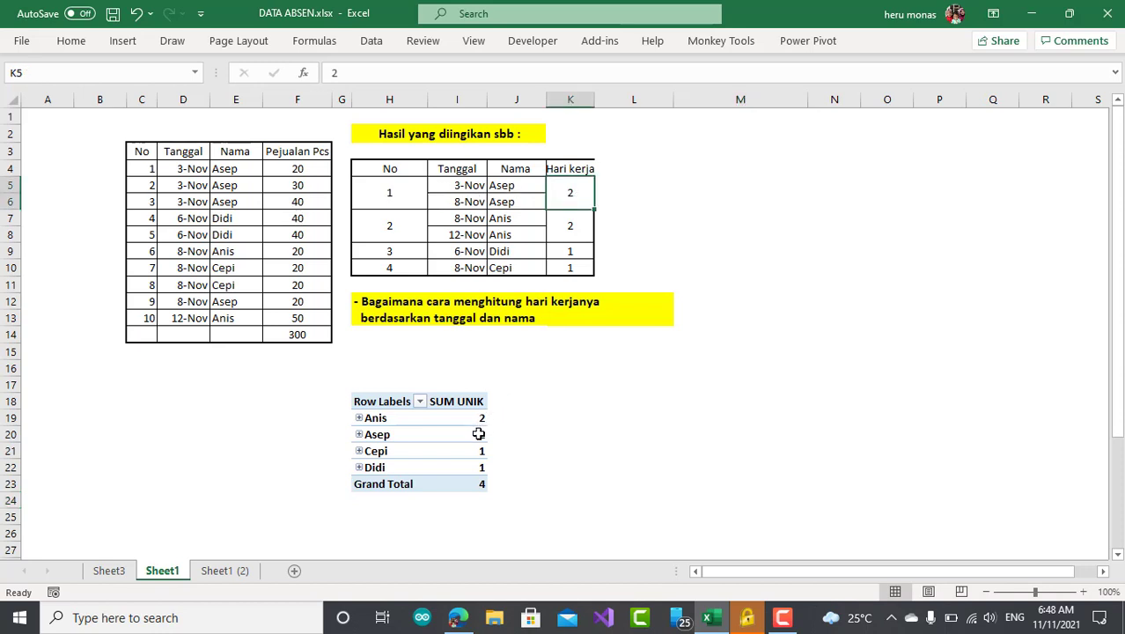
pyautogui.click(477, 434)
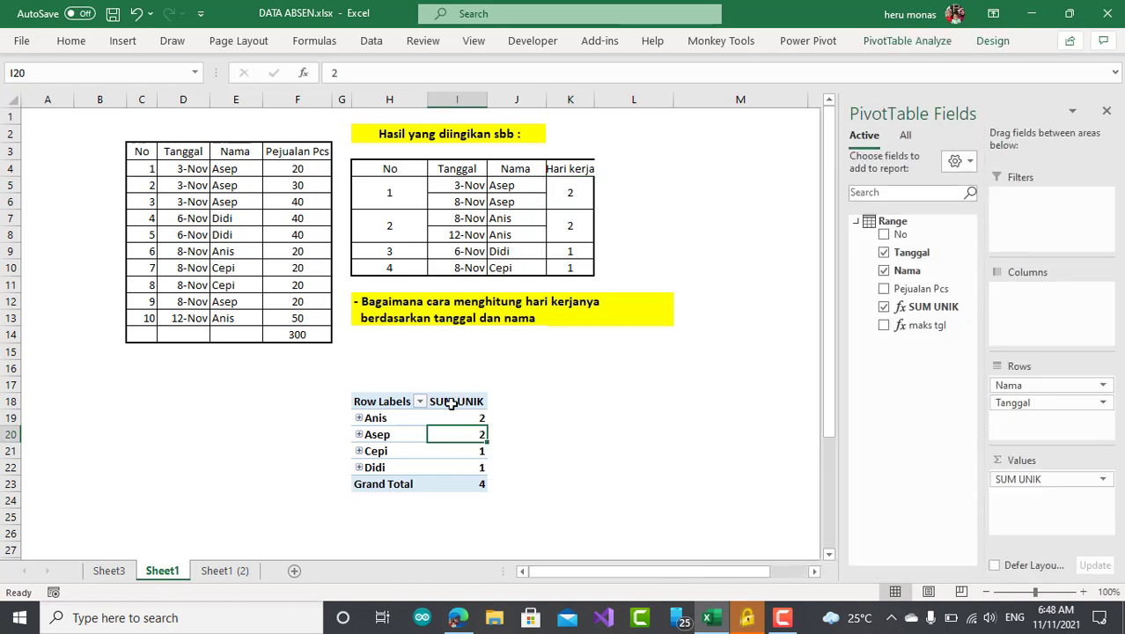
pyautogui.click(476, 420)
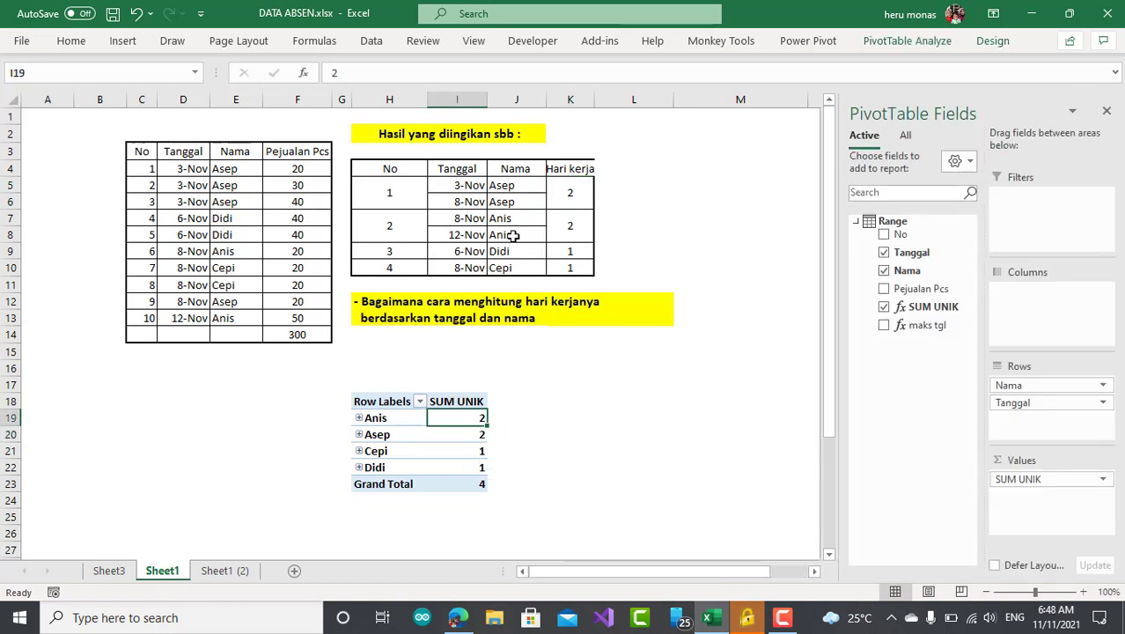
pyautogui.click(575, 238)
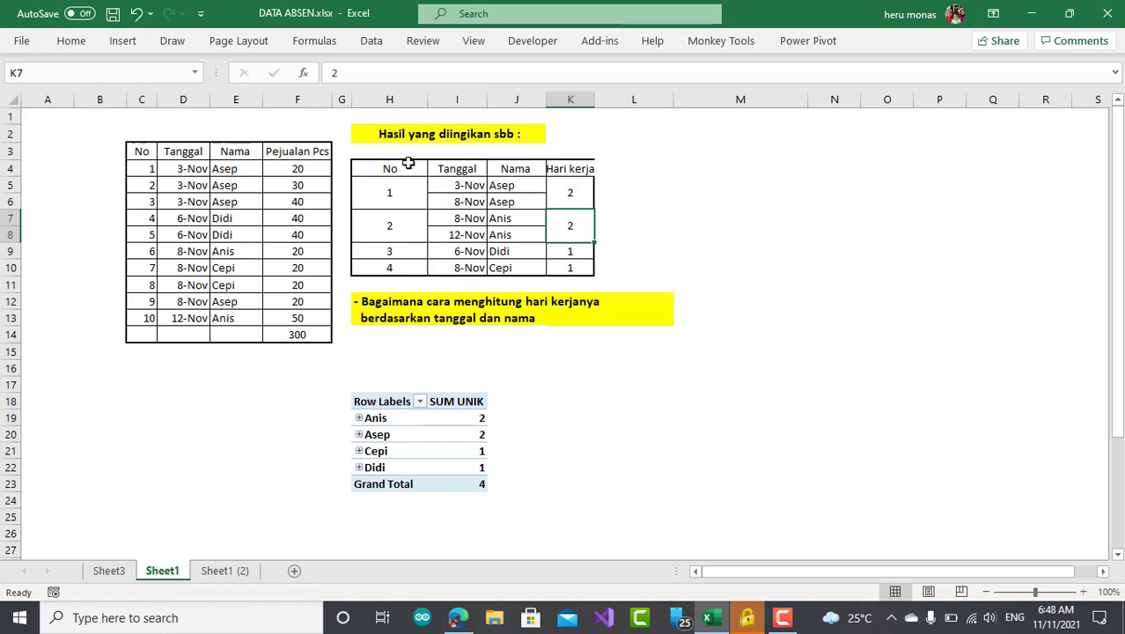
pyautogui.moveTo(405, 163); pyautogui.dragTo(565, 270)
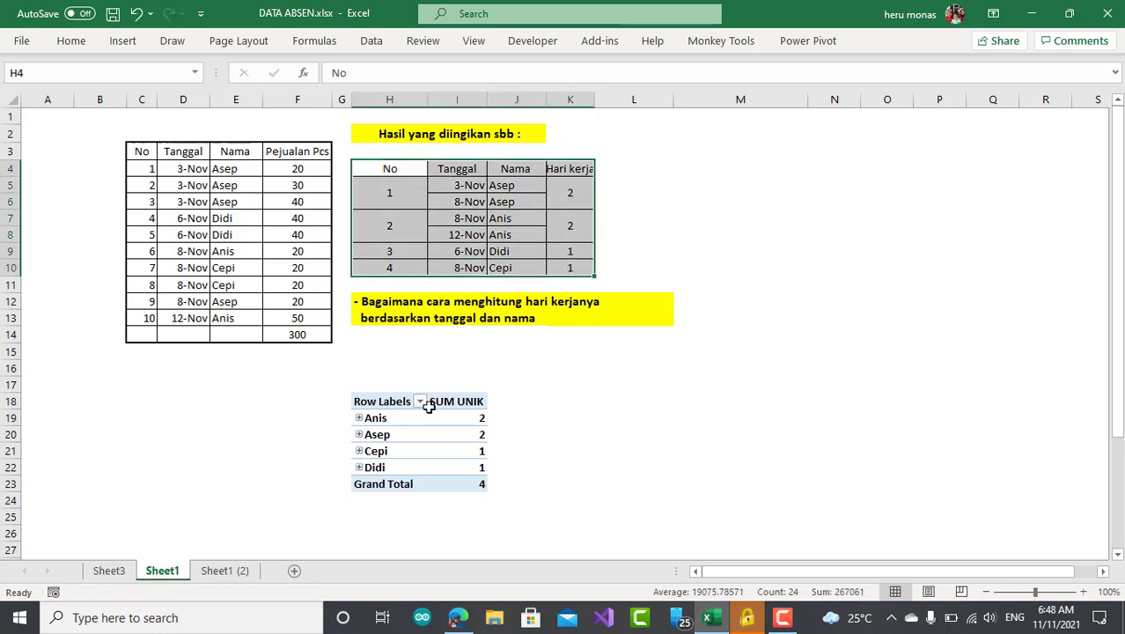
pyautogui.moveTo(382, 400); pyautogui.dragTo(460, 487)
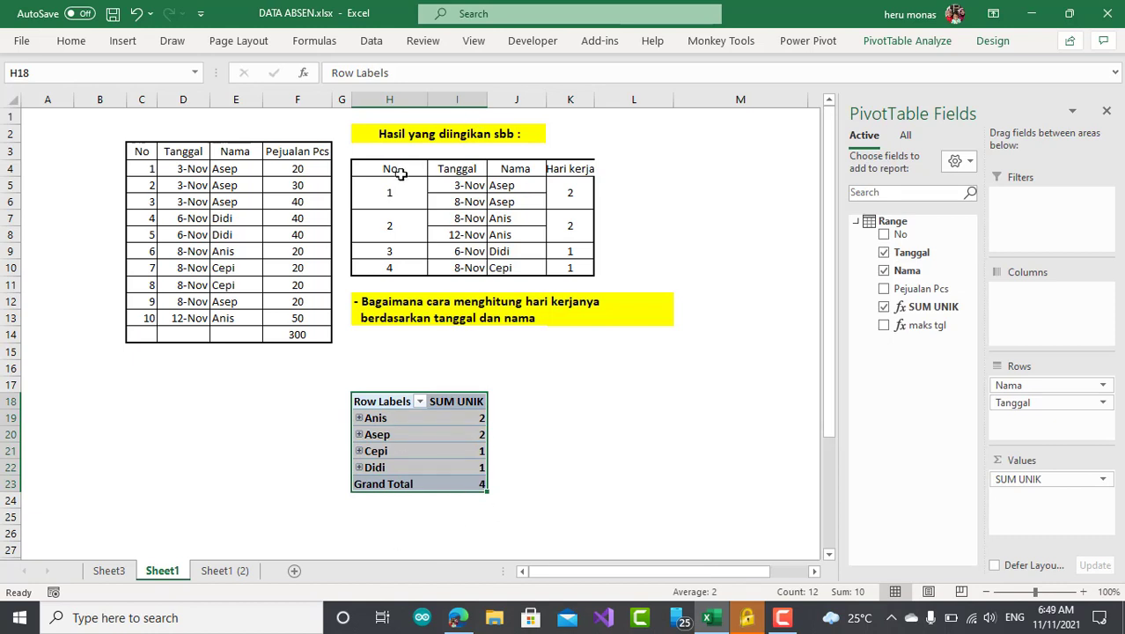
pyautogui.moveTo(401, 173); pyautogui.dragTo(573, 264)
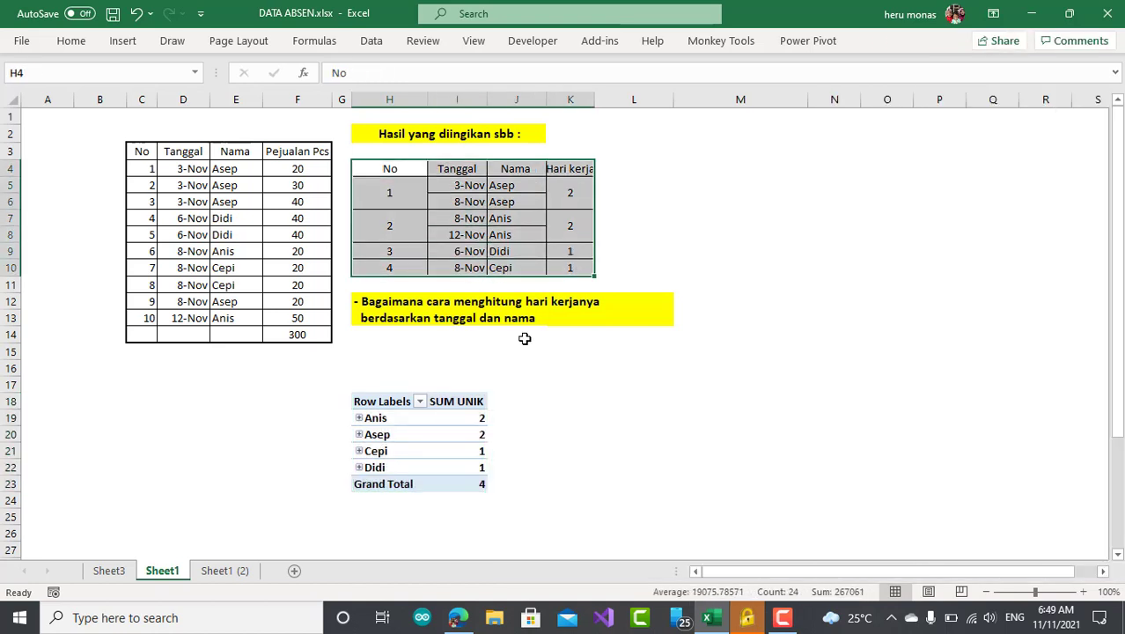
# - Rename the pivot table's SUM UNIK header to Hari kerja and its Row Labels header to Nama Peg
pyautogui.click(458, 400)
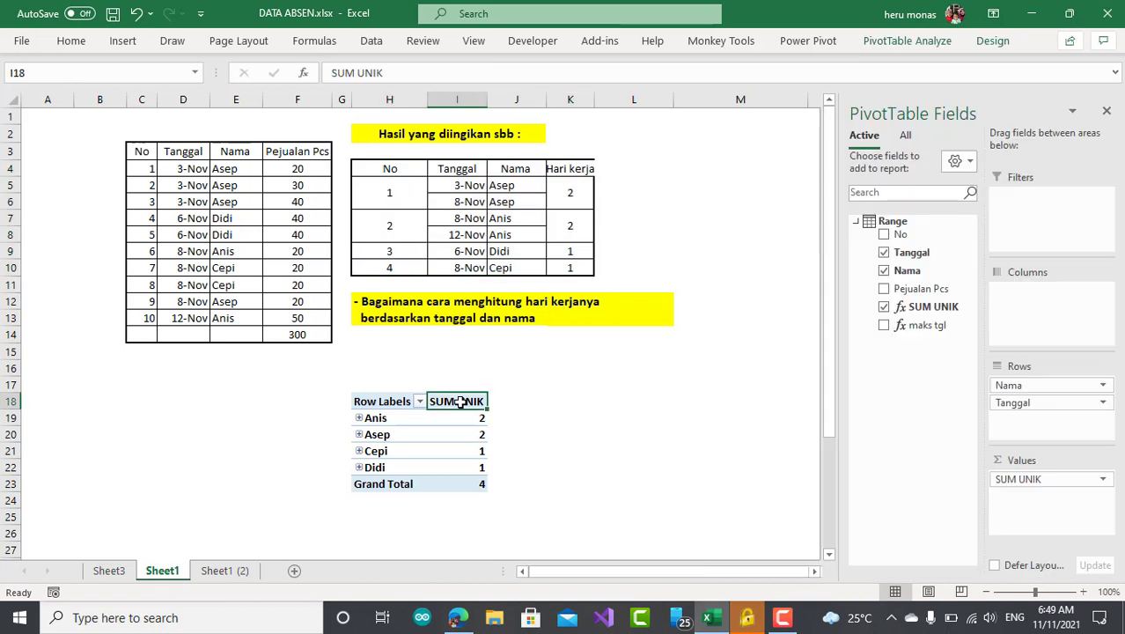
pyautogui.click(410, 74)
pyautogui.moveTo(308, 72); pyautogui.dragTo(308, 72)
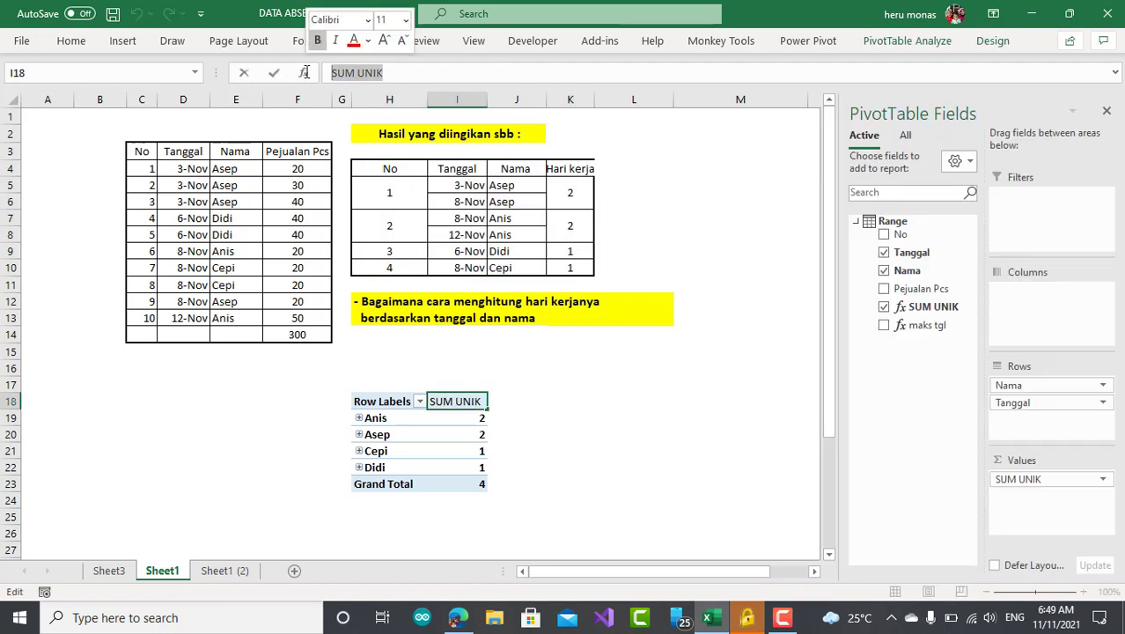
pyautogui.write('Hari')
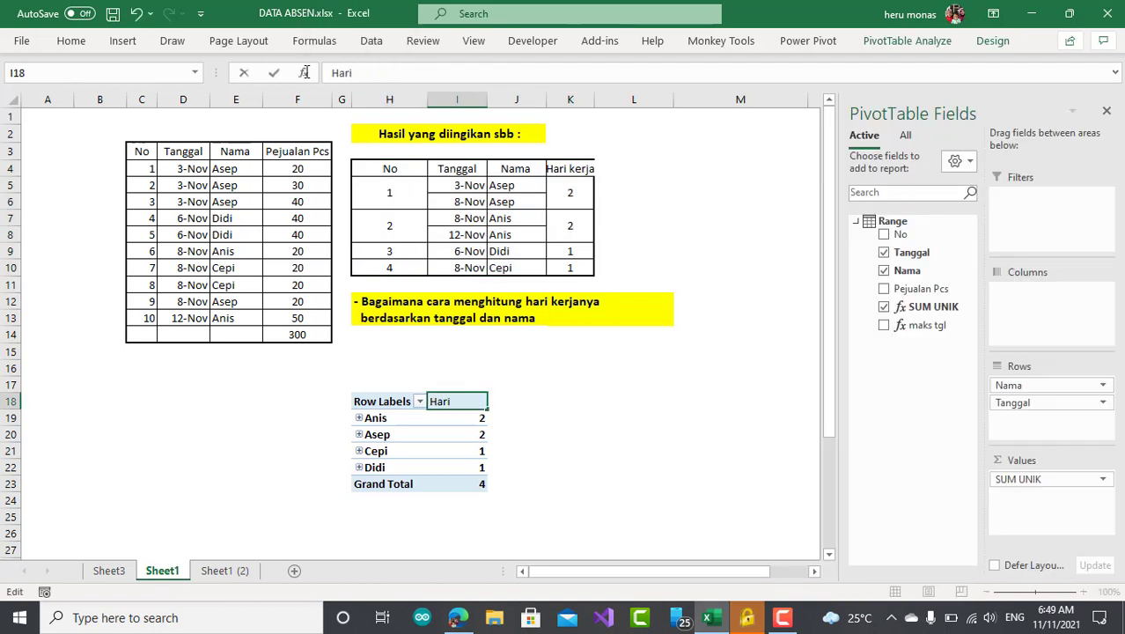
pyautogui.write(' kerja')
pyautogui.click(368, 400)
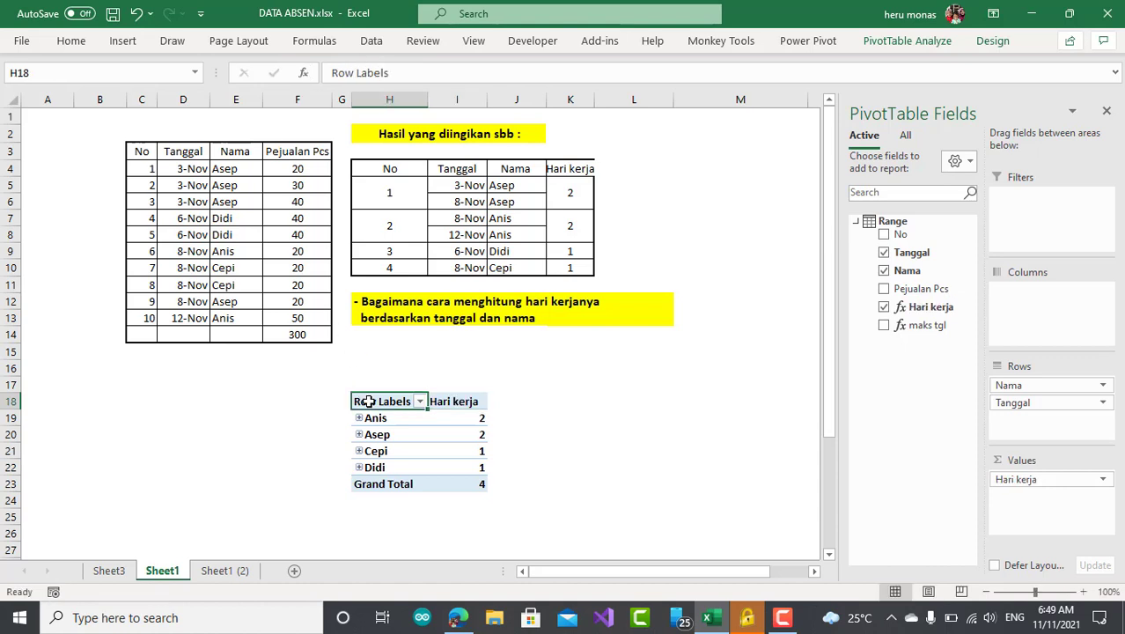
pyautogui.write('Nama Peg')
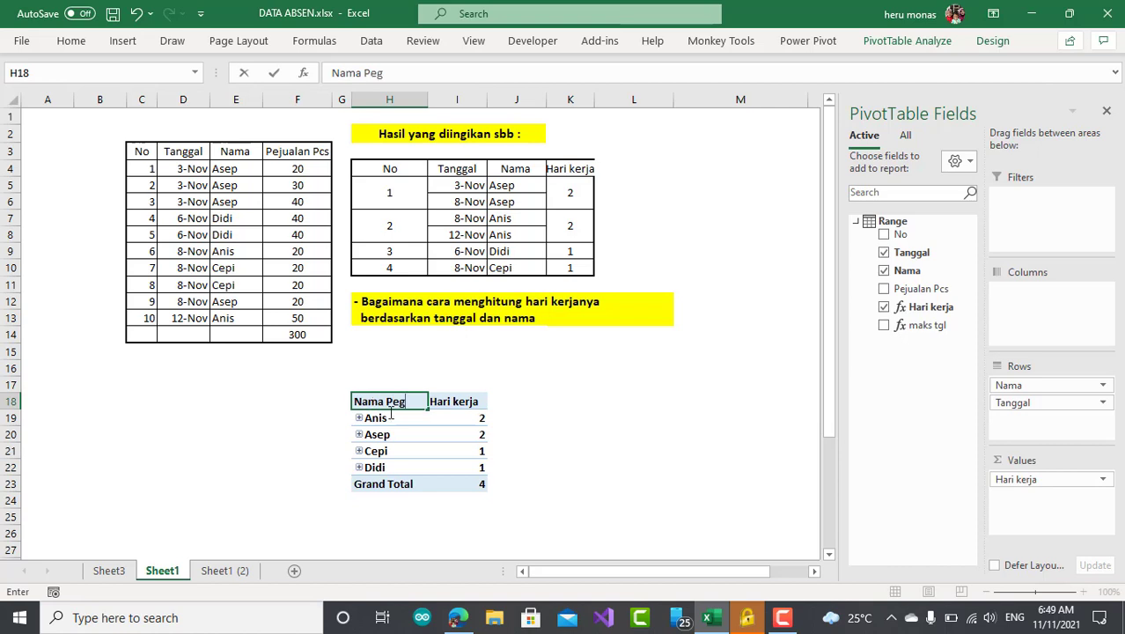
pyautogui.click(552, 461)
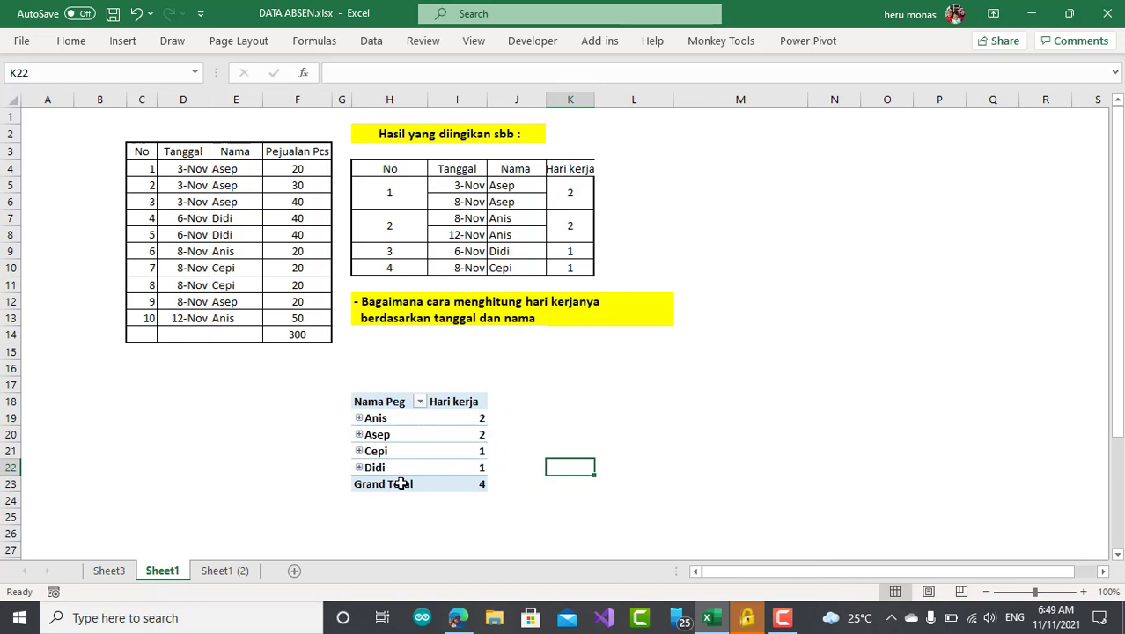
# - Expand the first name in the pivot table, compare its dates with that person's dates in the desired result, and collapse it again
pyautogui.click(359, 418)
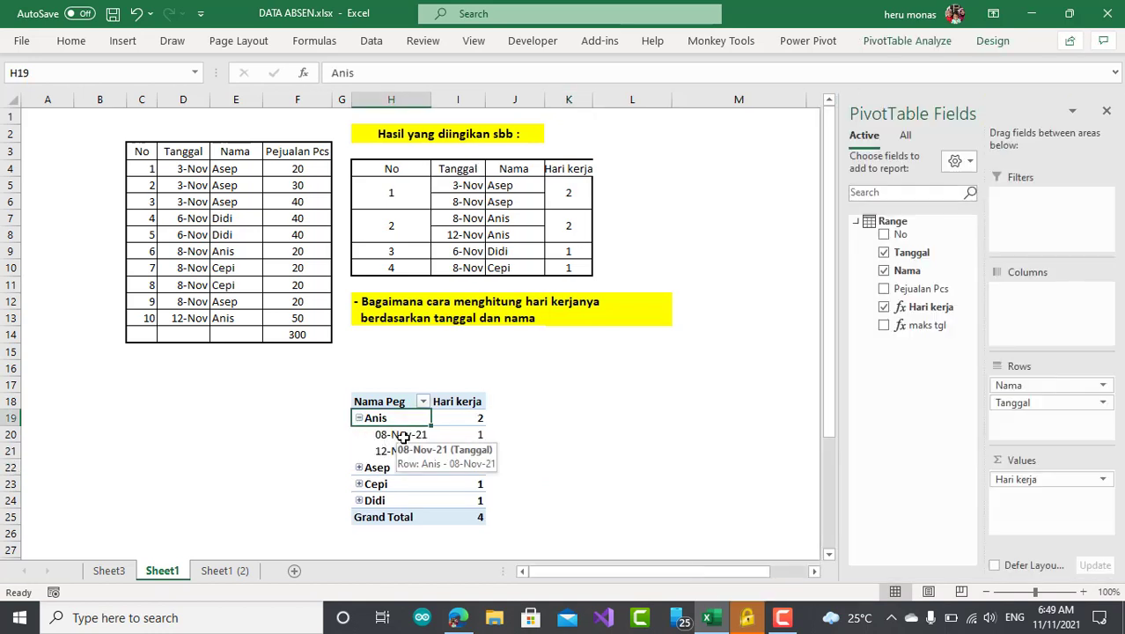
pyautogui.click(402, 436)
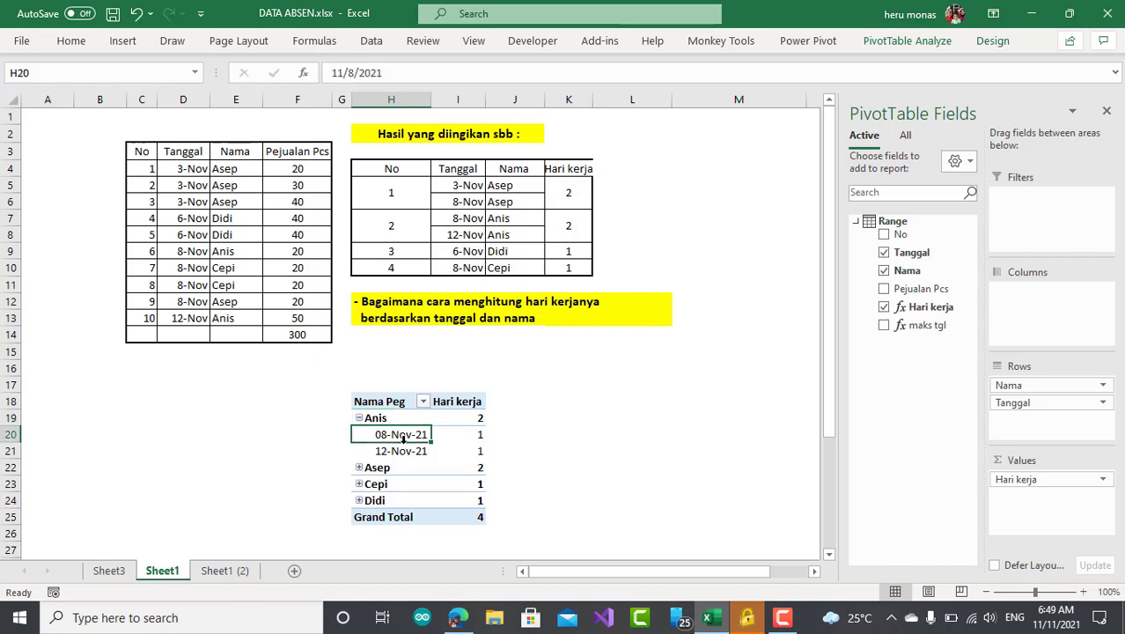
pyautogui.click(402, 450)
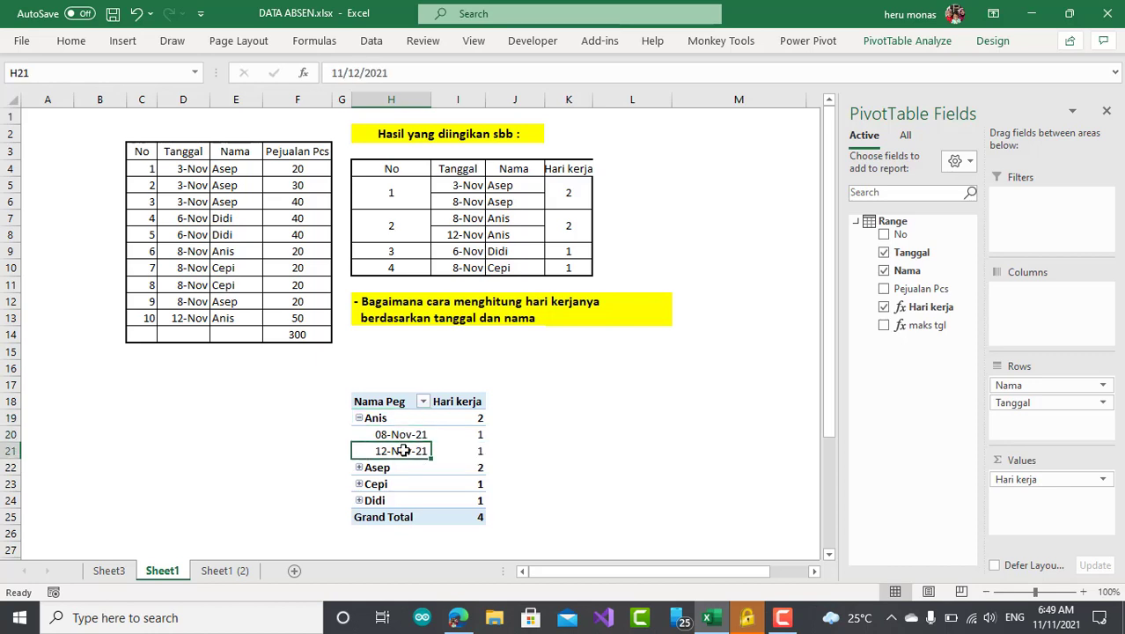
pyautogui.click(461, 221)
pyautogui.click(461, 233)
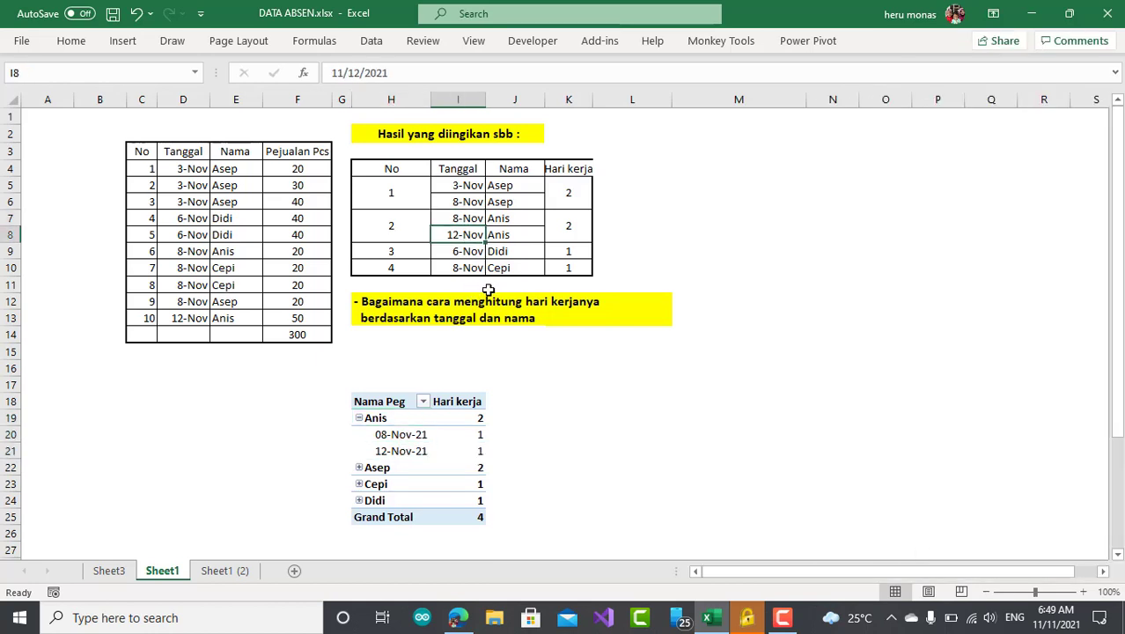
pyautogui.click(359, 418)
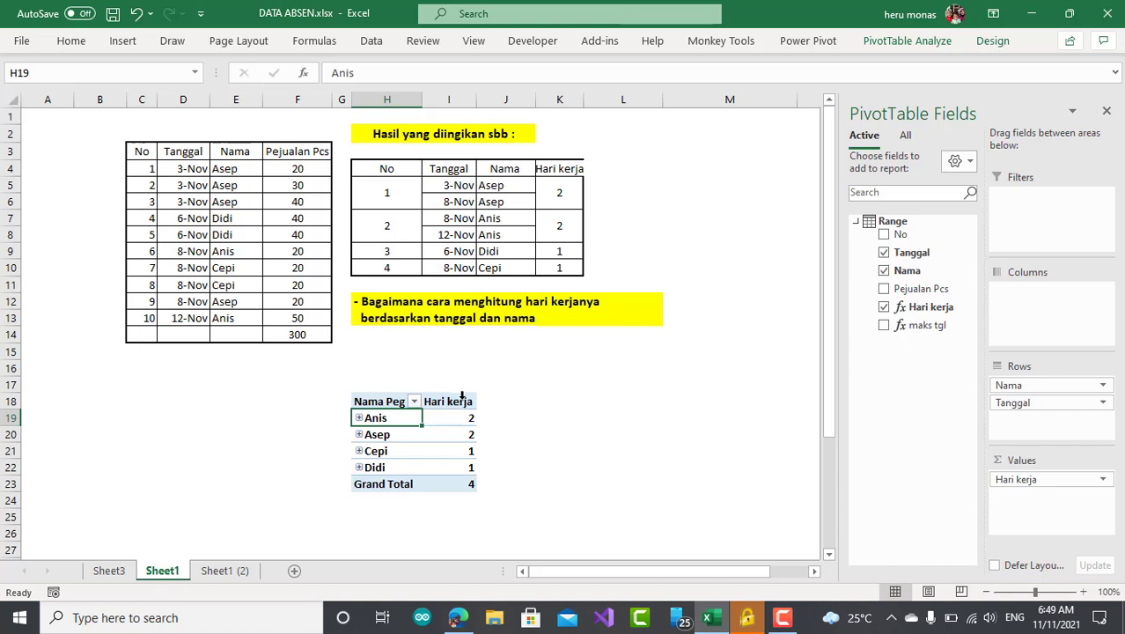
# - Review the pivot table's Hari kerja values and widen column K to fit the Hari kerja header of the desired result
pyautogui.moveTo(462, 395); pyautogui.dragTo(440, 486)
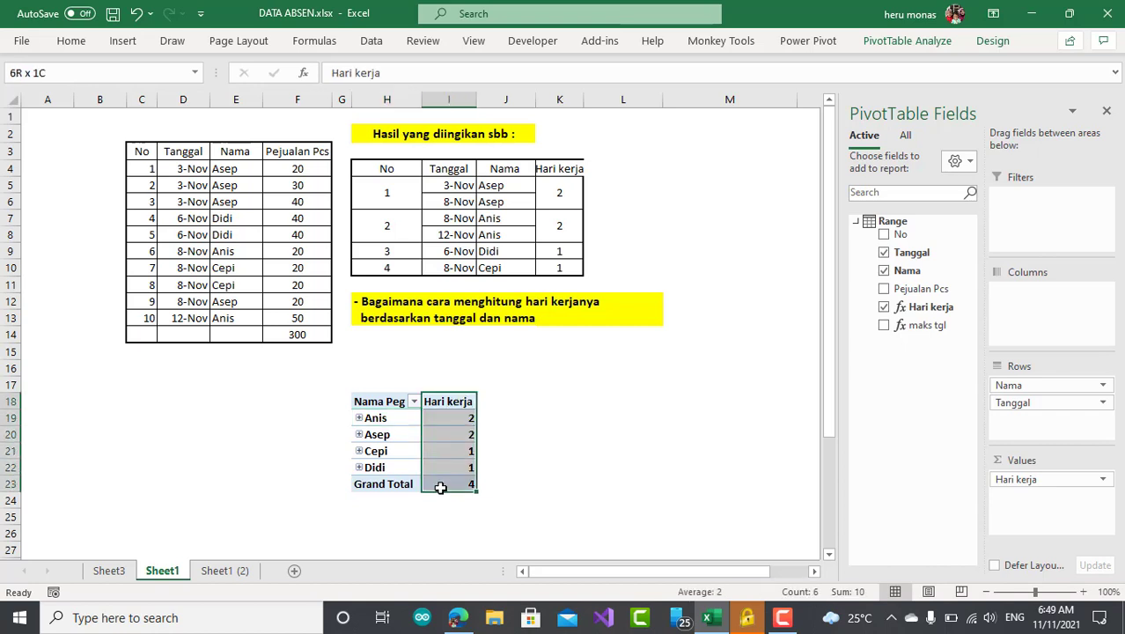
pyautogui.click(452, 485)
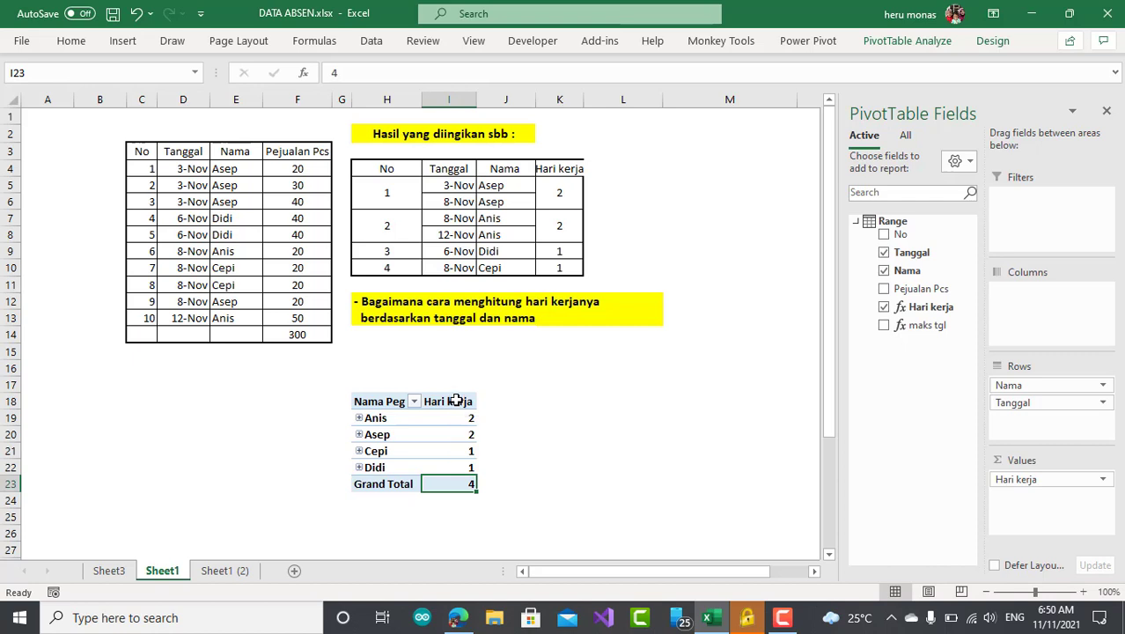
pyautogui.moveTo(456, 400); pyautogui.dragTo(449, 473)
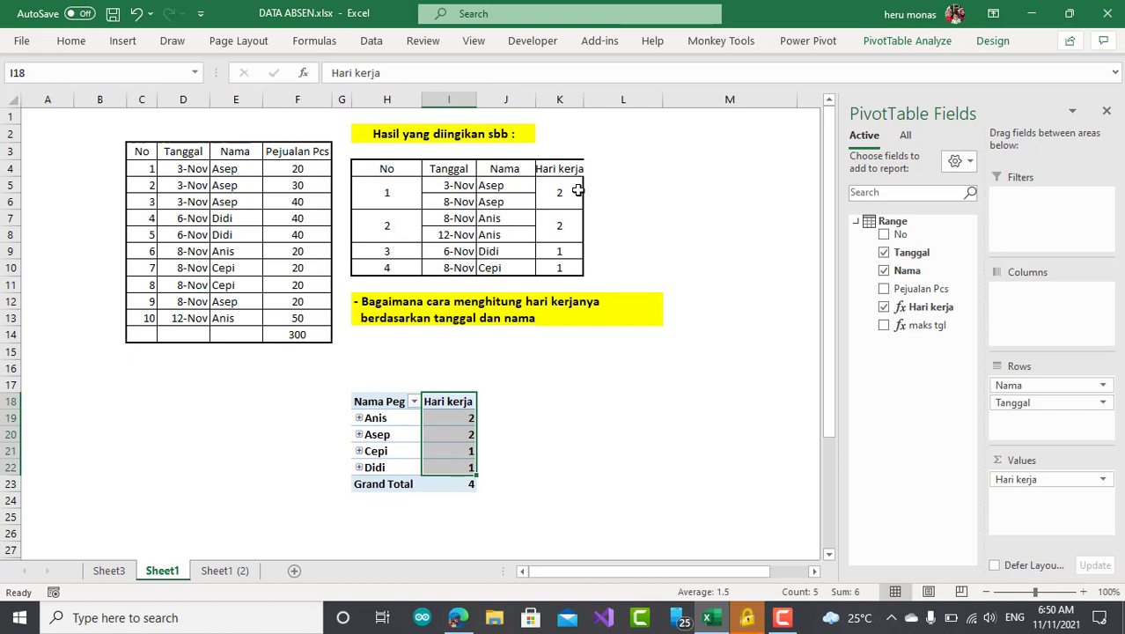
pyautogui.moveTo(585, 106); pyautogui.dragTo(620, 109)
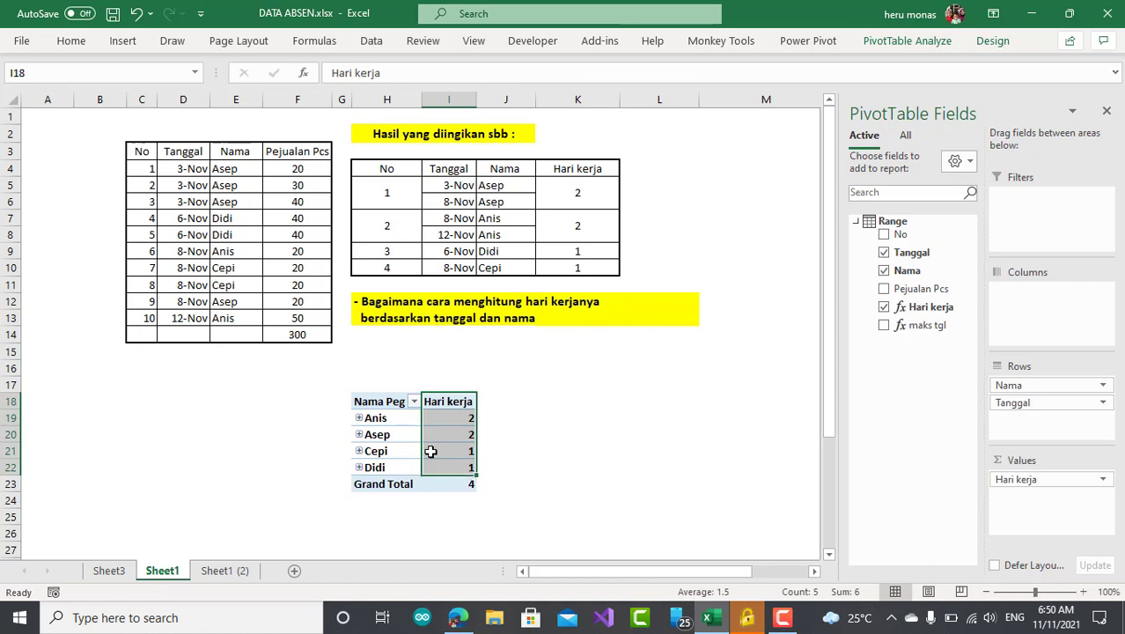
# - Turn off the pivot table's grand totals for rows and columns, and highlight the finished pivot table
pyautogui.click(447, 464)
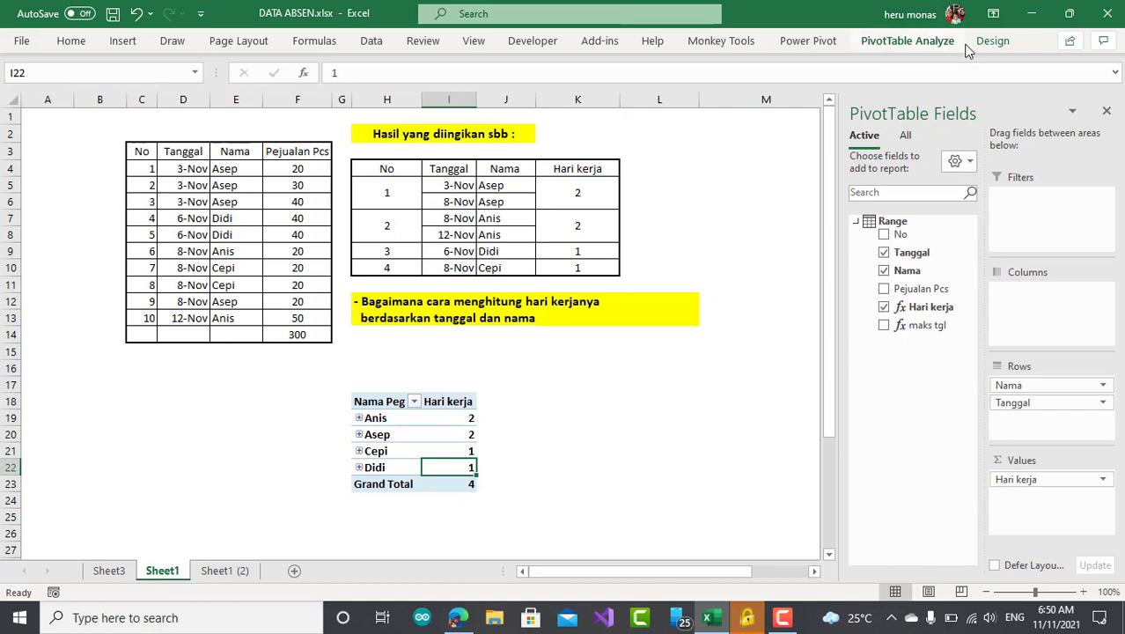
pyautogui.click(995, 41)
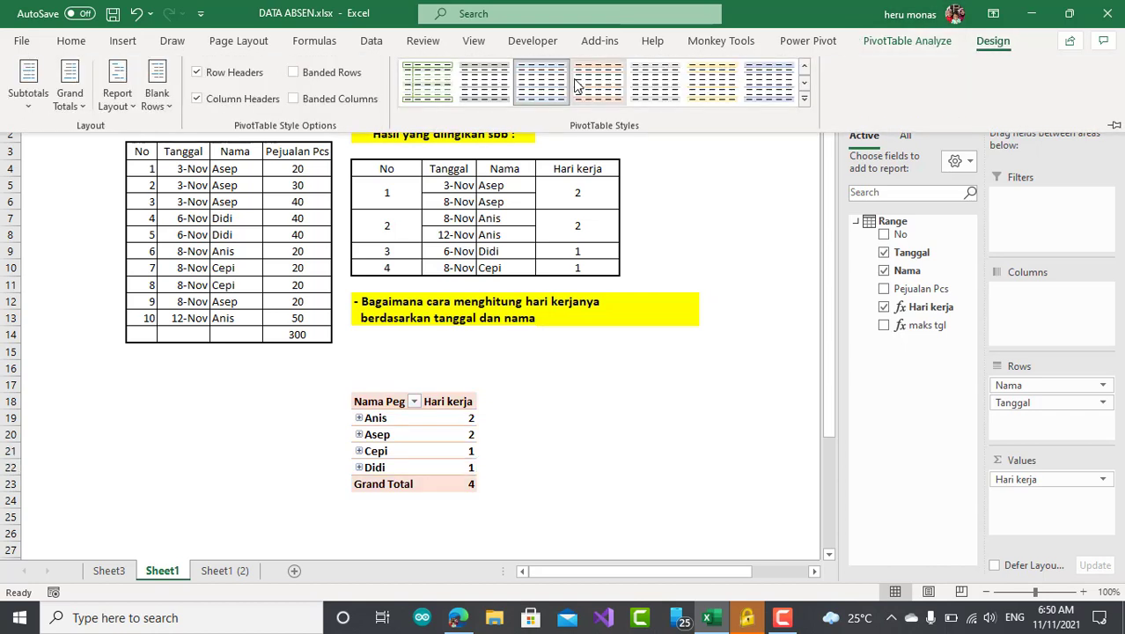
pyautogui.click(70, 98)
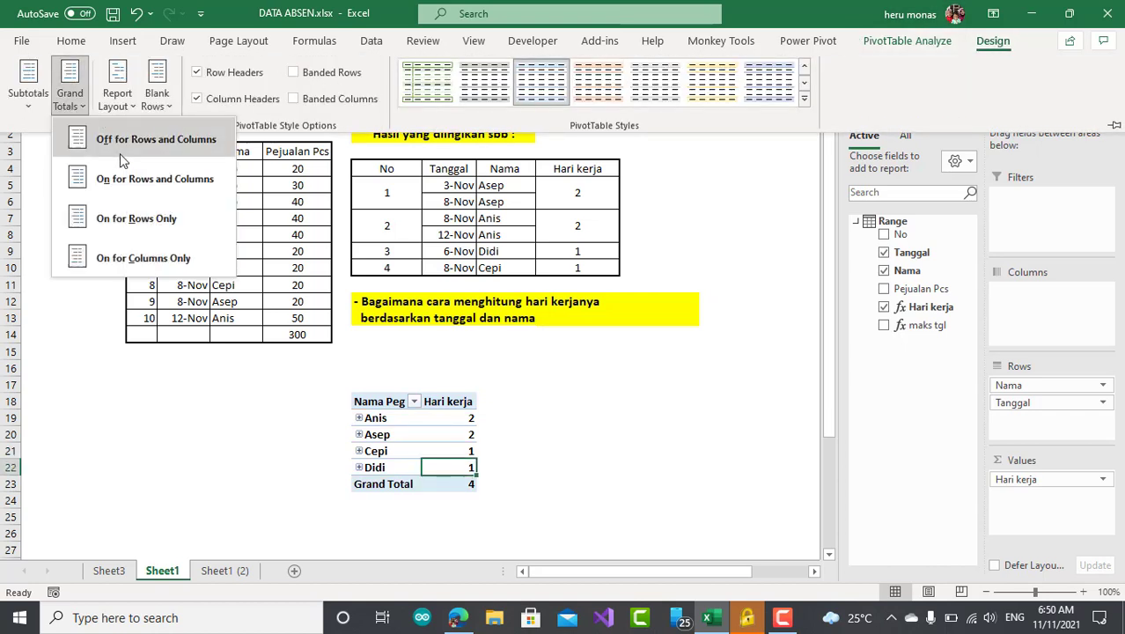
pyautogui.click(169, 150)
pyautogui.click(601, 481)
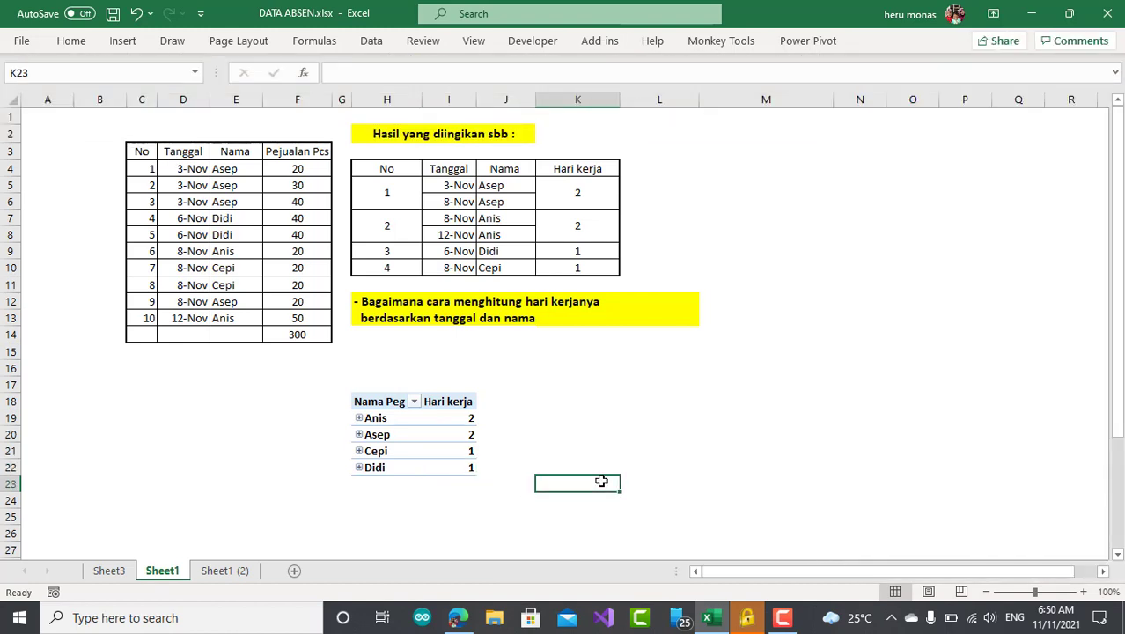
pyautogui.moveTo(345, 380); pyautogui.dragTo(514, 494)
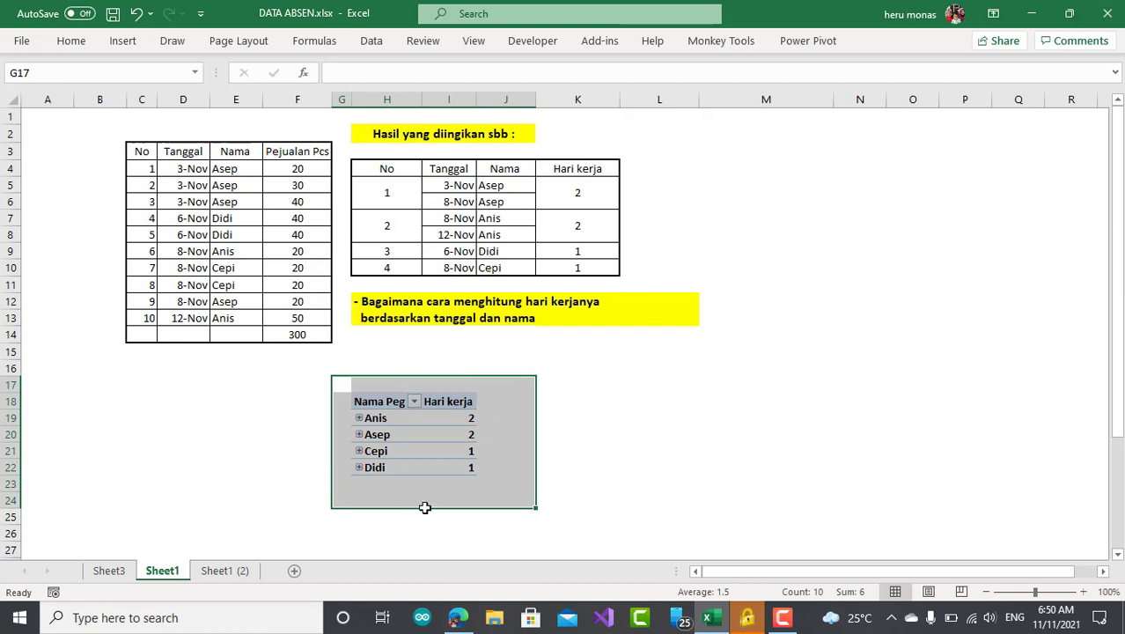
# - On Sheet1 (2), create a PivotTable from the sales range C3:F13, placed on the existing worksheet at cell N4
pyautogui.click(226, 574)
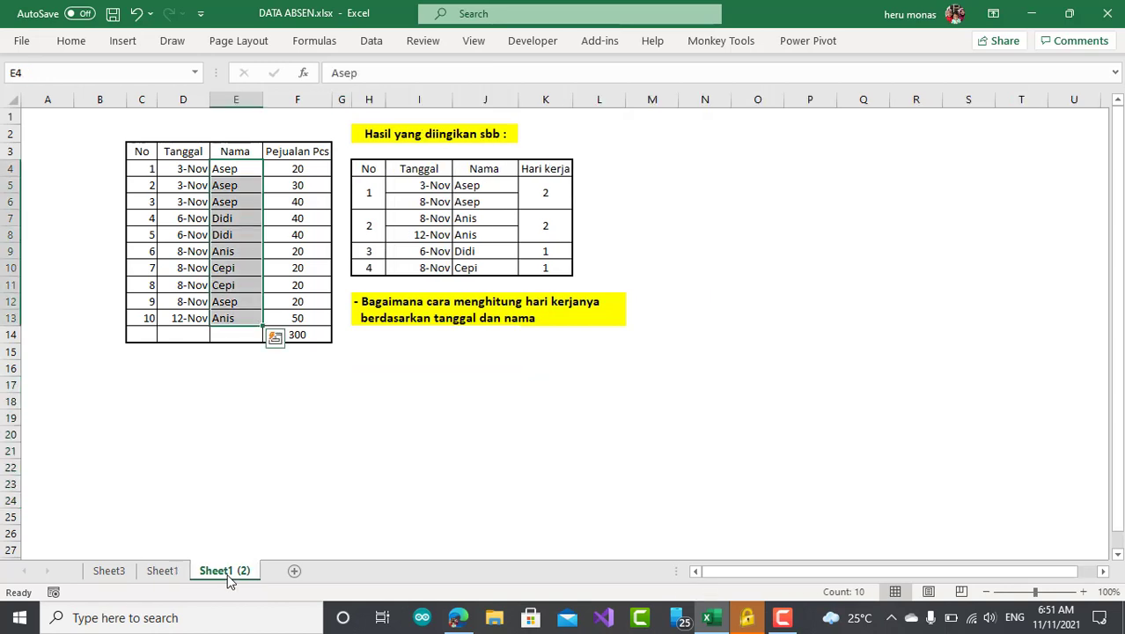
pyautogui.click(370, 403)
pyautogui.click(507, 415)
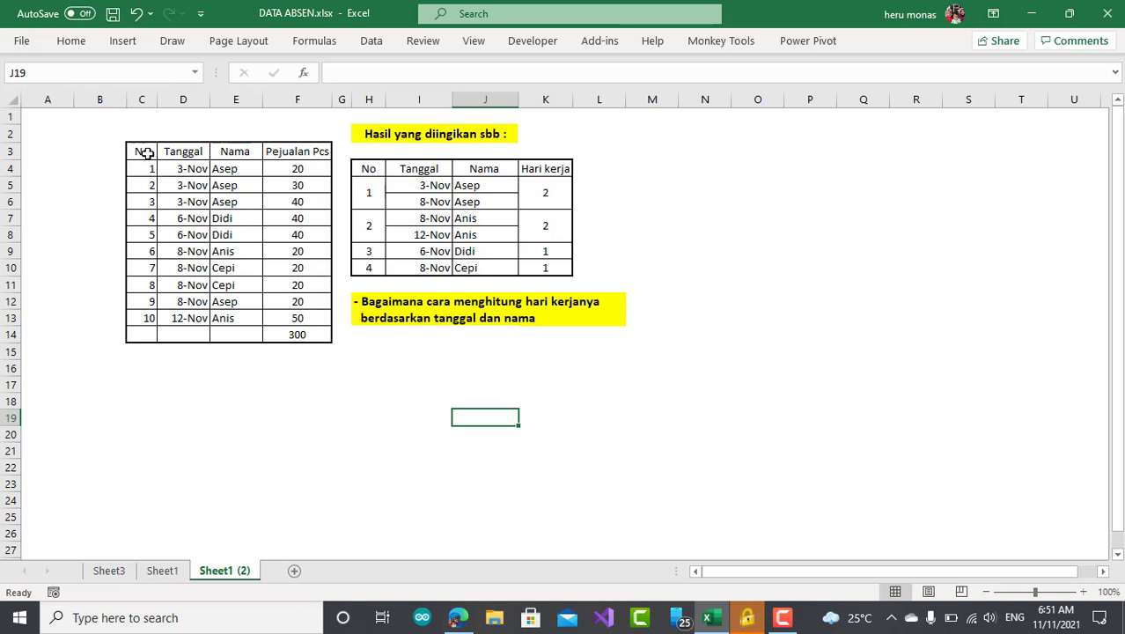
pyautogui.moveTo(146, 153); pyautogui.dragTo(286, 176)
pyautogui.moveTo(296, 283); pyautogui.dragTo(296, 316)
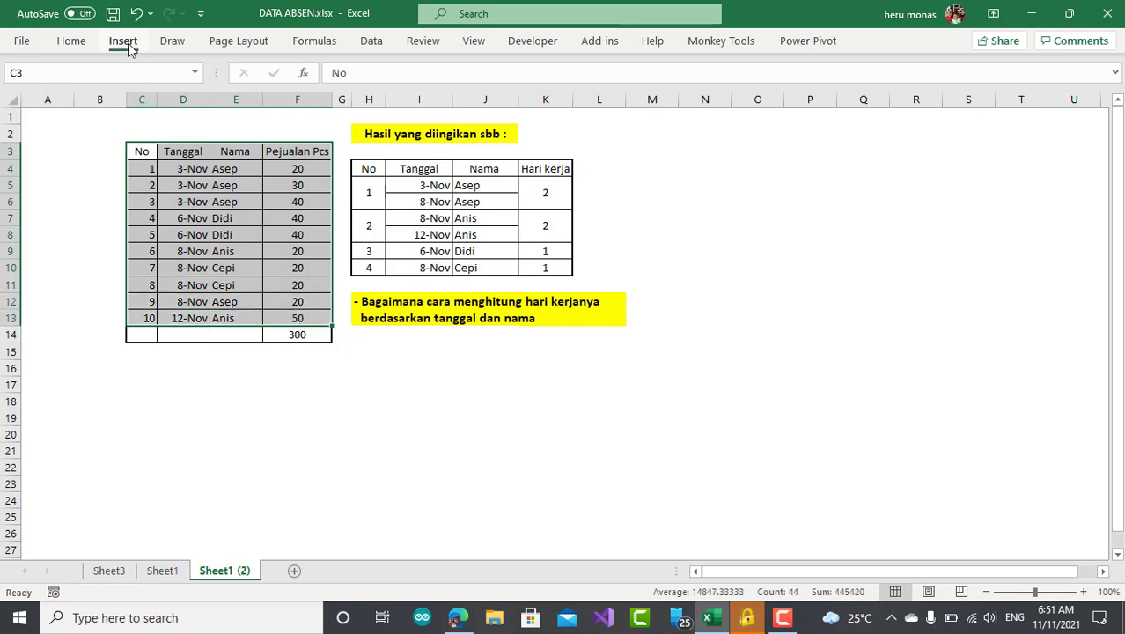
pyautogui.click(127, 48)
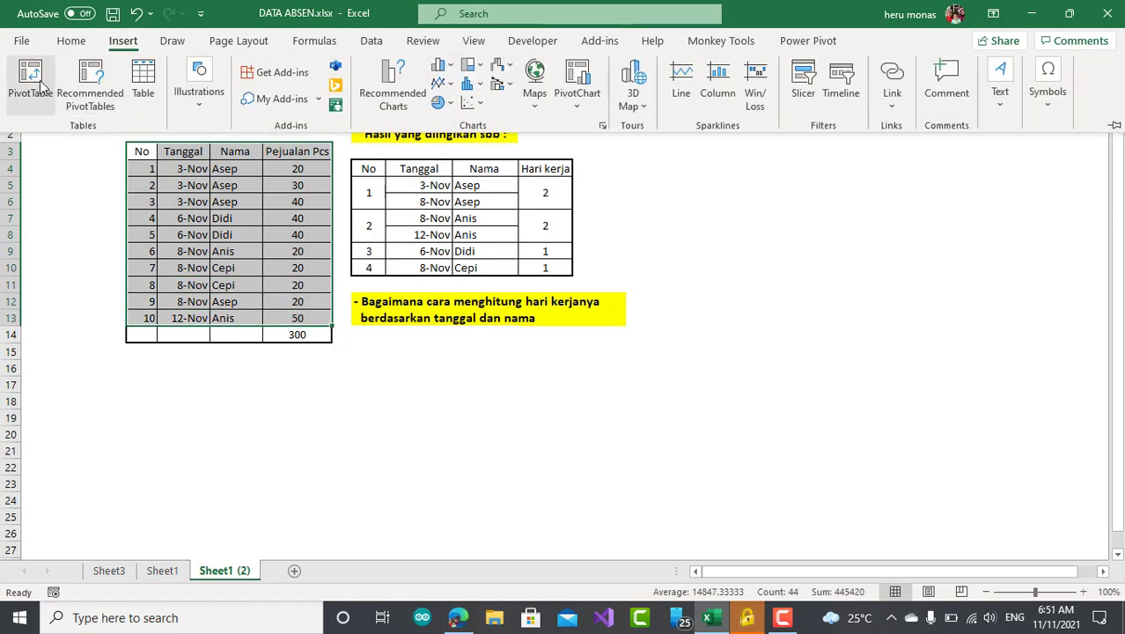
pyautogui.click(39, 80)
pyautogui.moveTo(711, 134); pyautogui.dragTo(893, 150)
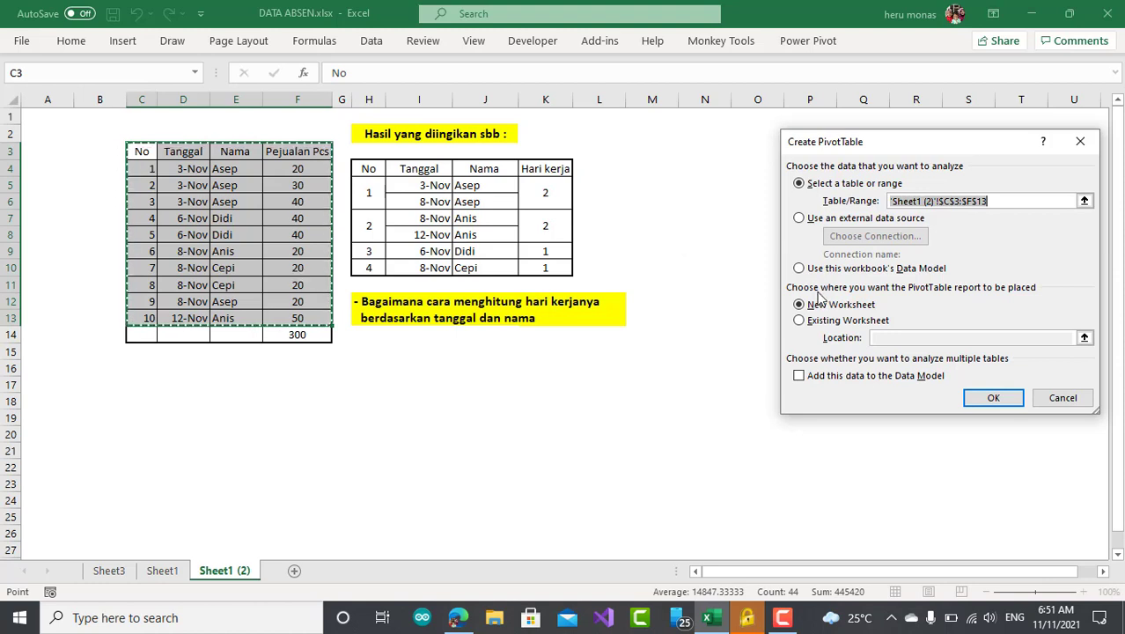
pyautogui.click(822, 322)
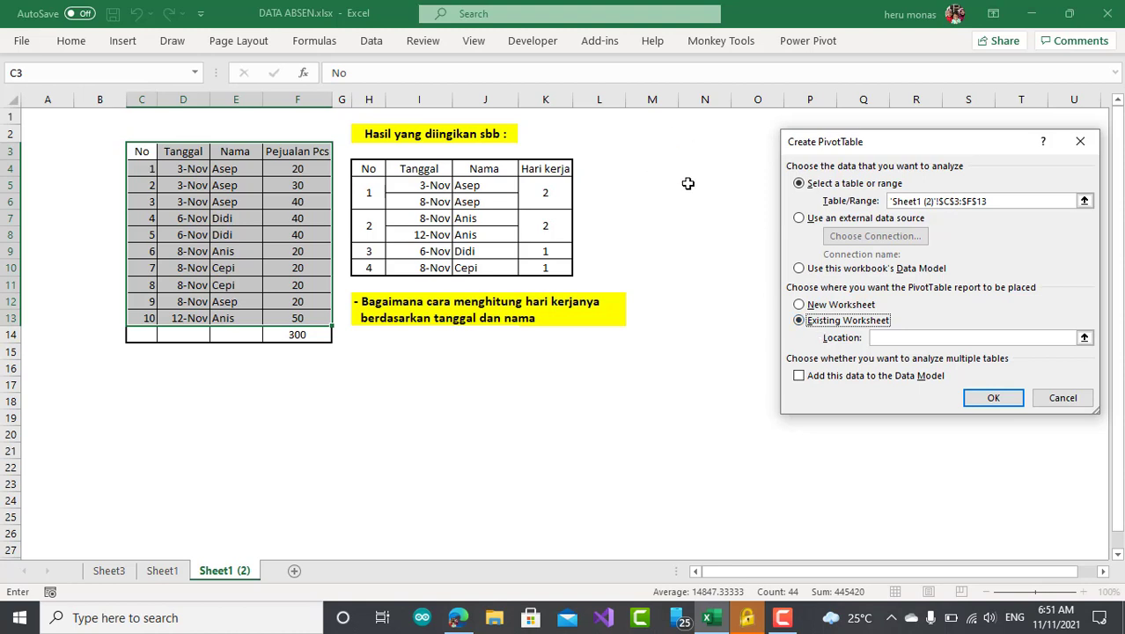
pyautogui.click(704, 157)
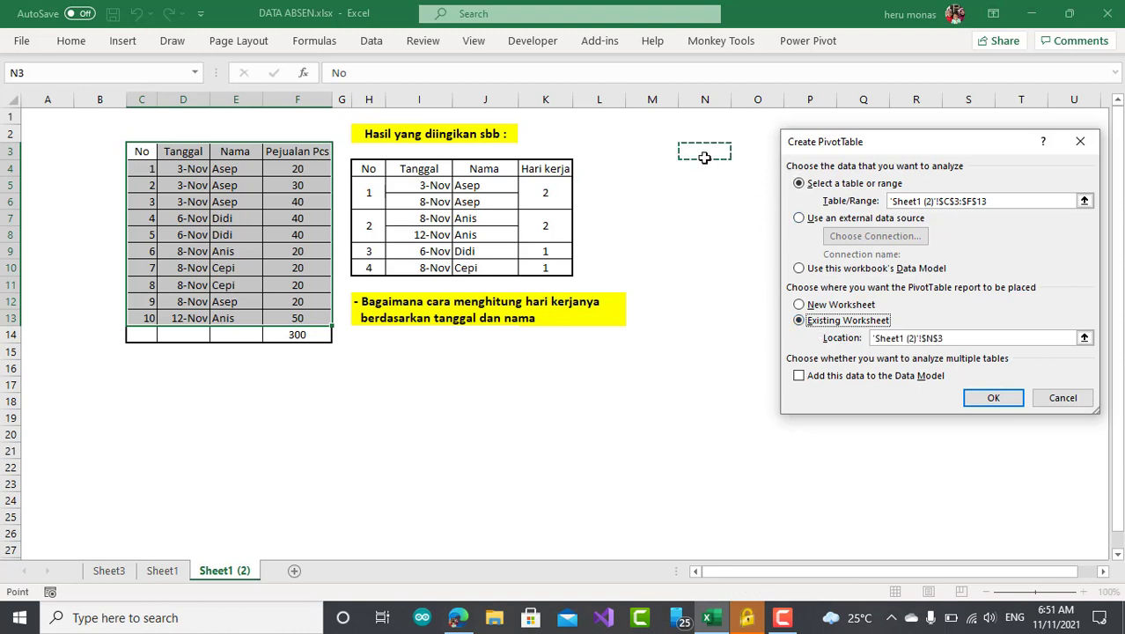
pyautogui.click(704, 170)
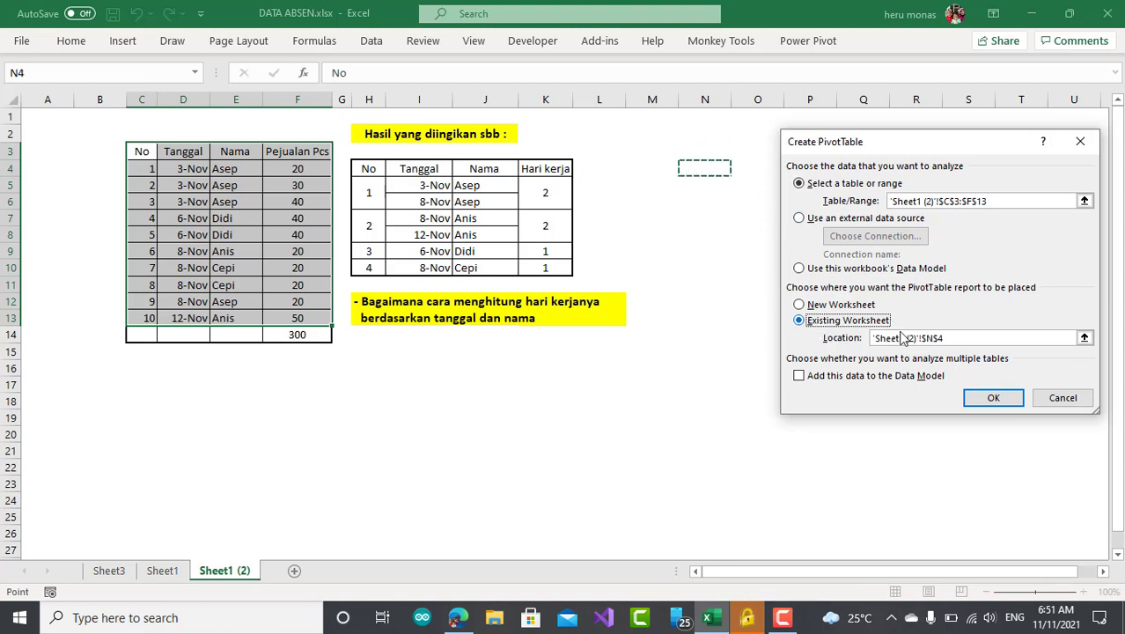
pyautogui.click(993, 398)
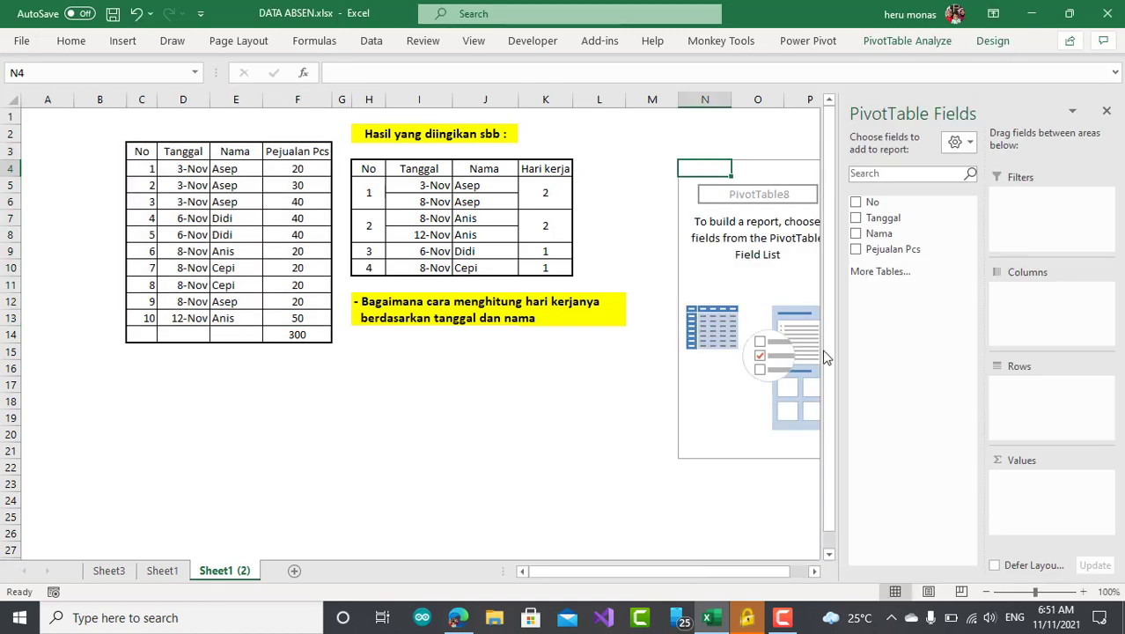
# - Add the Nama field and, beneath it, the Tanggal field to the rows of the new pivot table
pyautogui.moveTo(710, 577); pyautogui.dragTo(779, 577)
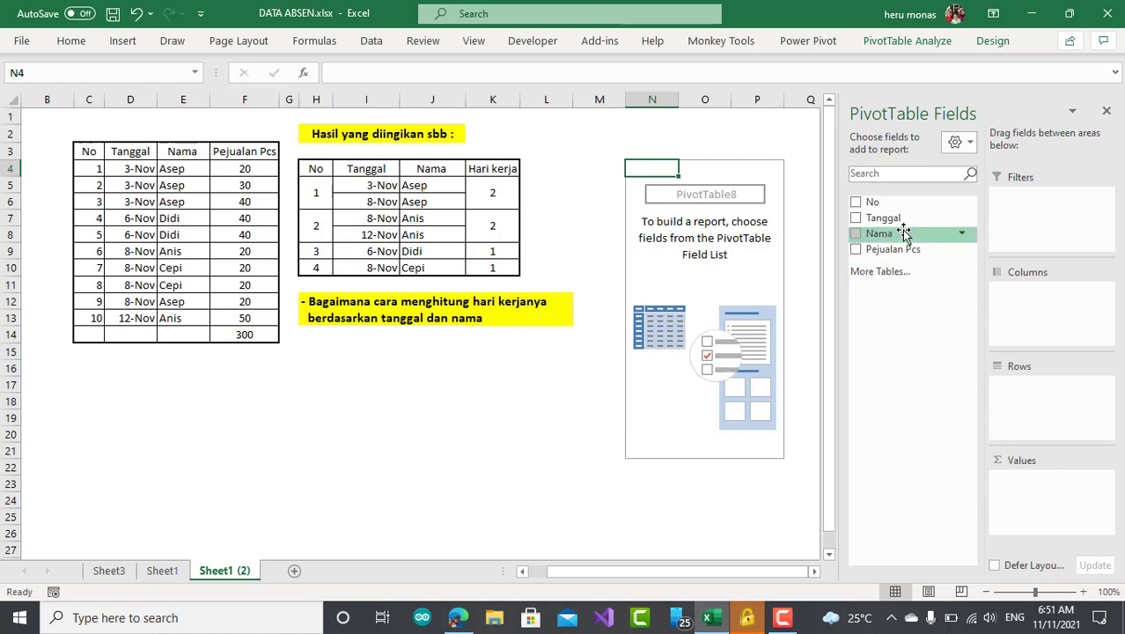
pyautogui.moveTo(901, 231); pyautogui.dragTo(1047, 391)
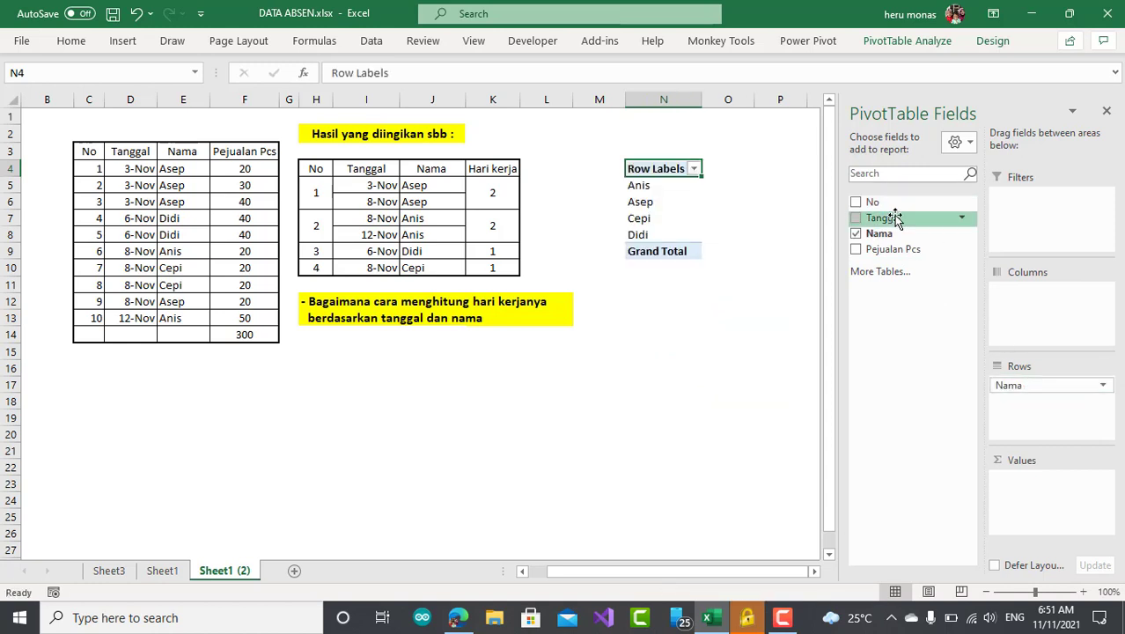
pyautogui.moveTo(896, 220); pyautogui.dragTo(1055, 415)
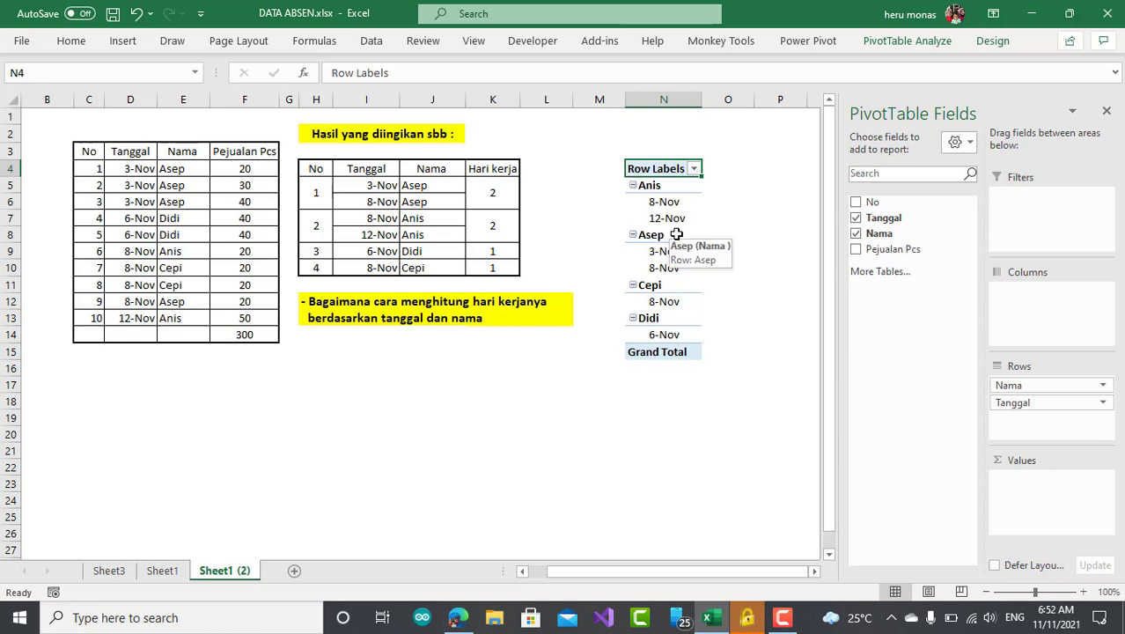
# - Compare the first person's Hari kerja value and repeated source-table dates with the dates grouped per name in the pivot table
pyautogui.click(486, 192)
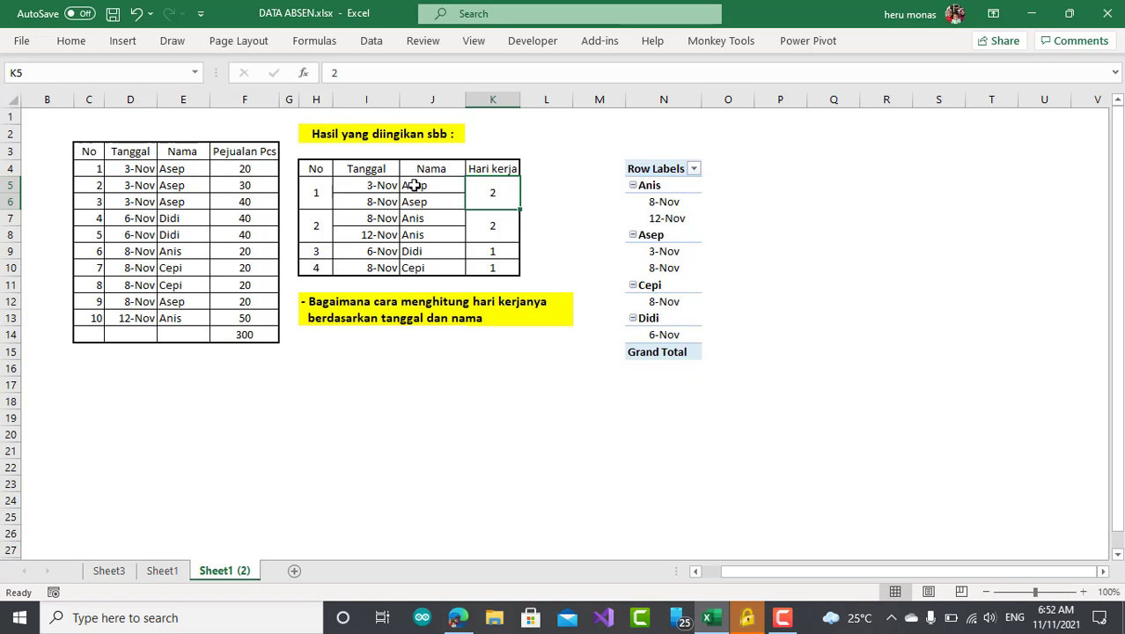
pyautogui.moveTo(145, 164); pyautogui.dragTo(142, 204)
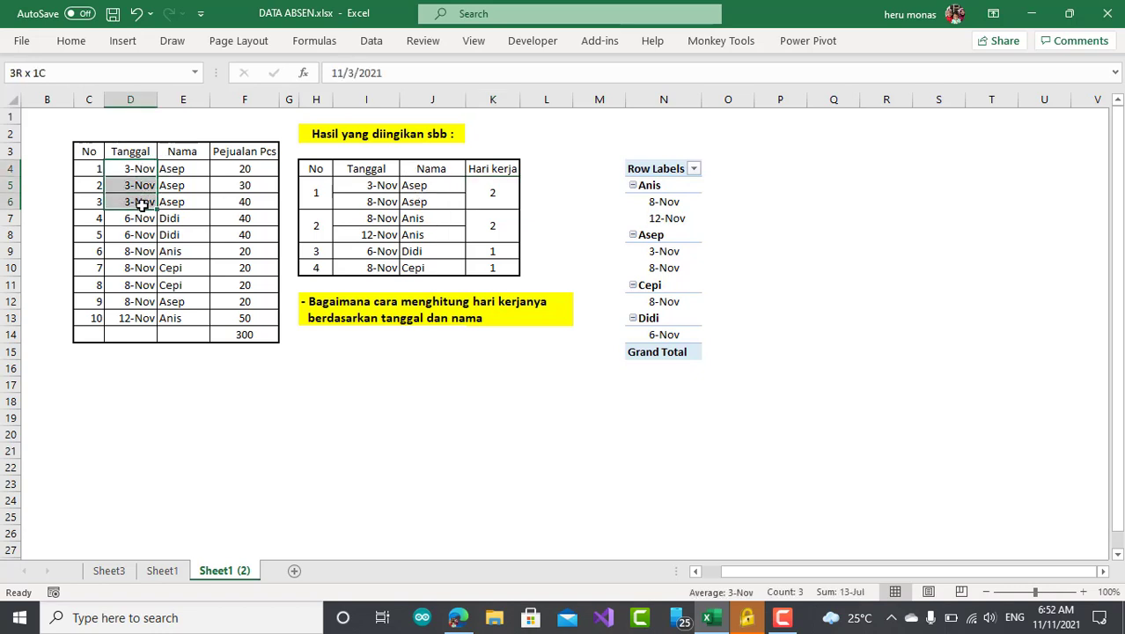
pyautogui.moveTo(142, 204); pyautogui.dragTo(141, 204)
pyautogui.click(671, 219)
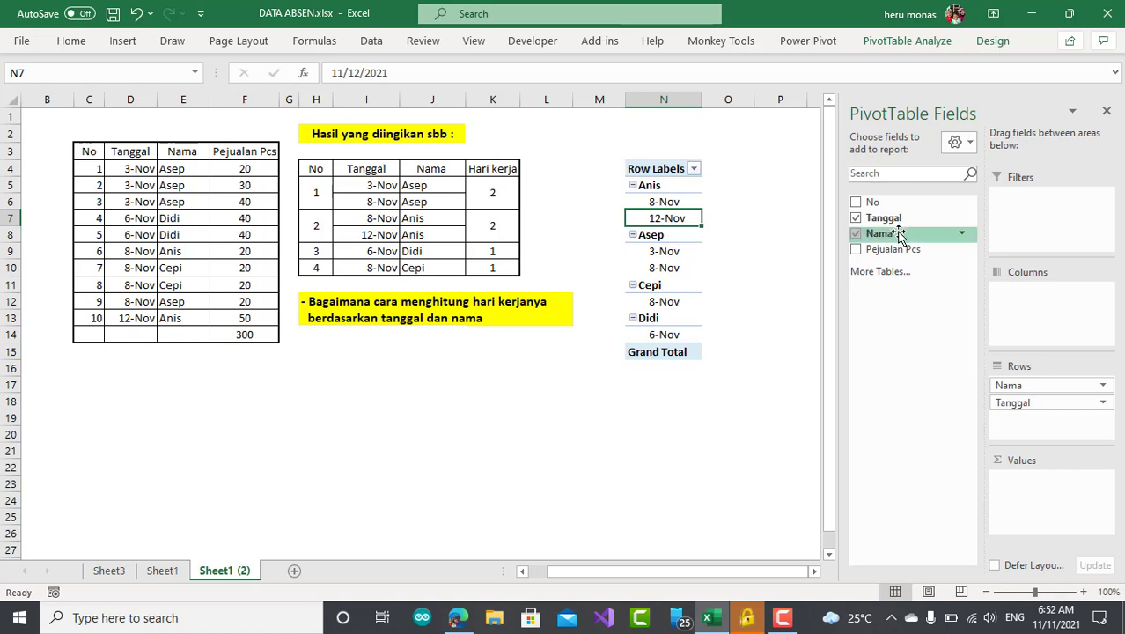
# - Add the Tanggal field to the values of the pivot table at N4 as a count
pyautogui.moveTo(899, 226); pyautogui.dragTo(1053, 500)
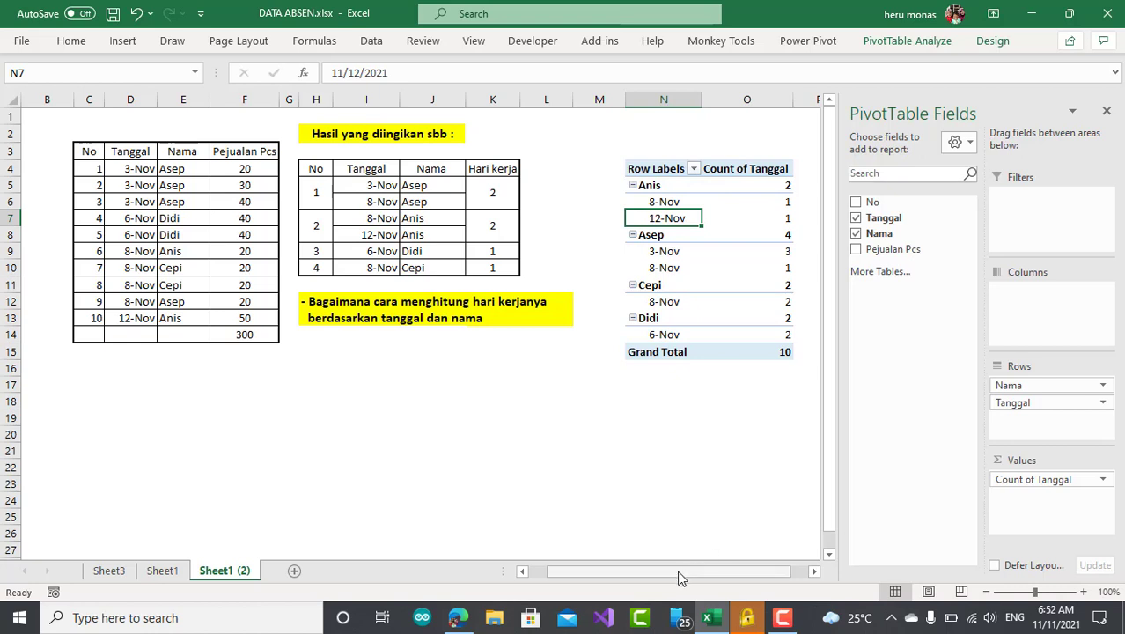
pyautogui.moveTo(682, 572); pyautogui.dragTo(764, 583)
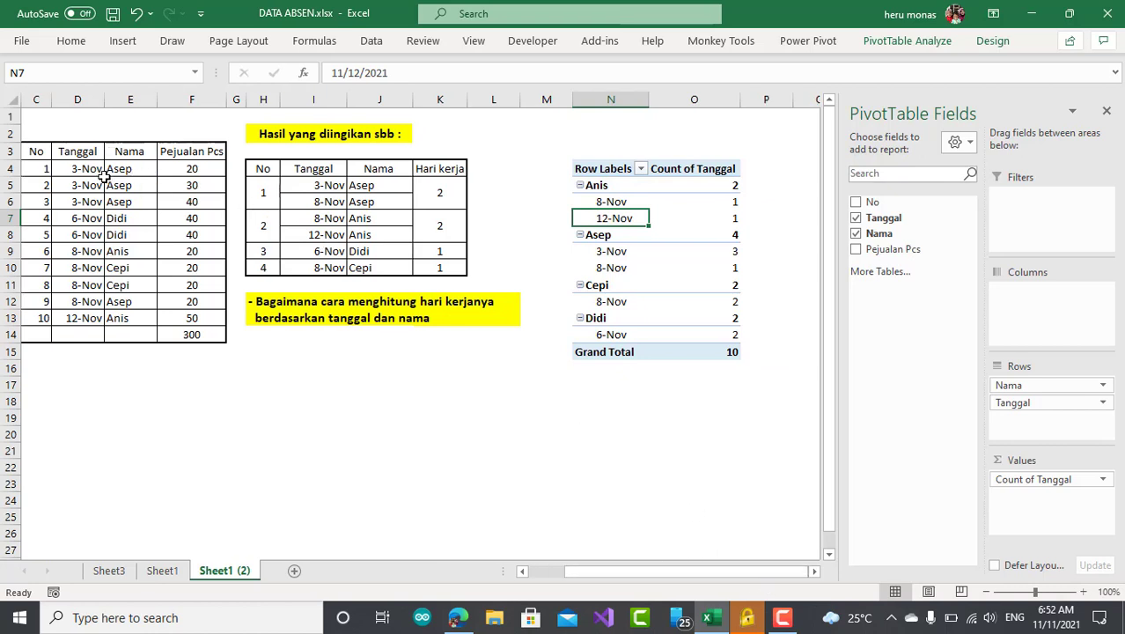
# - Compare the repeated 3-Nov dates in the source table with the Count of Tanggal values for each date and name
pyautogui.moveTo(92, 172); pyautogui.dragTo(91, 202)
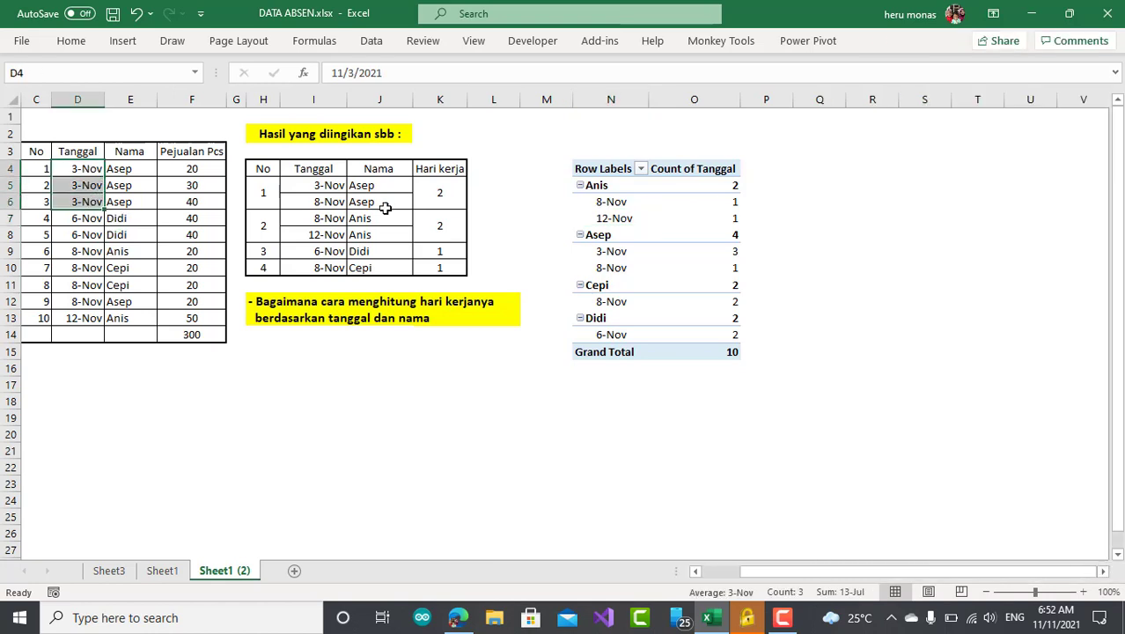
pyautogui.click(624, 251)
pyautogui.click(732, 256)
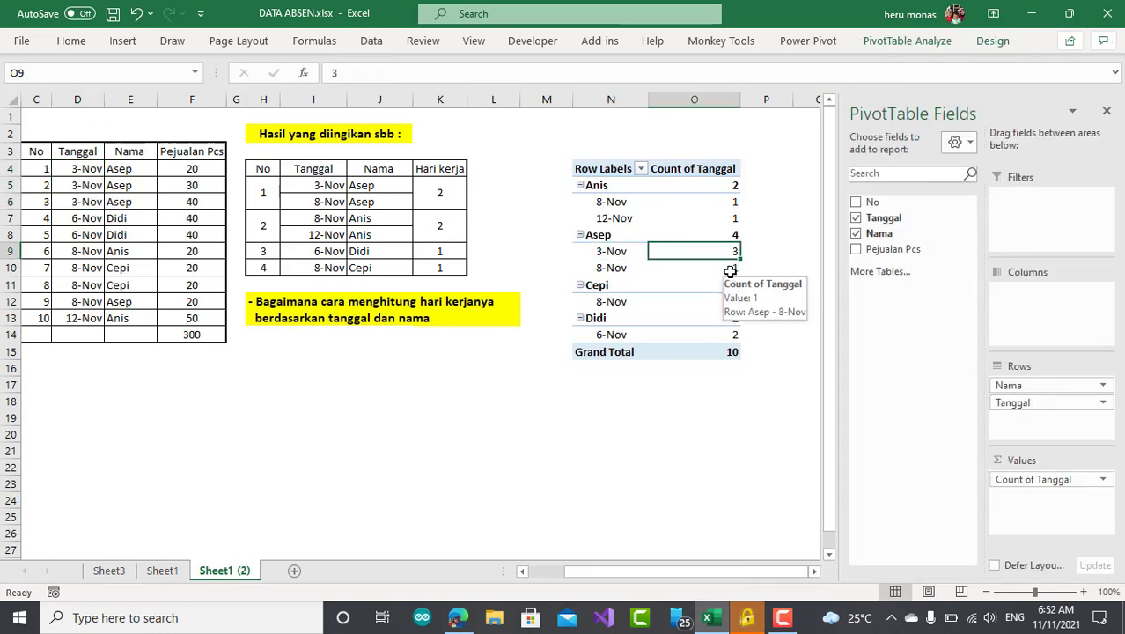
pyautogui.click(730, 269)
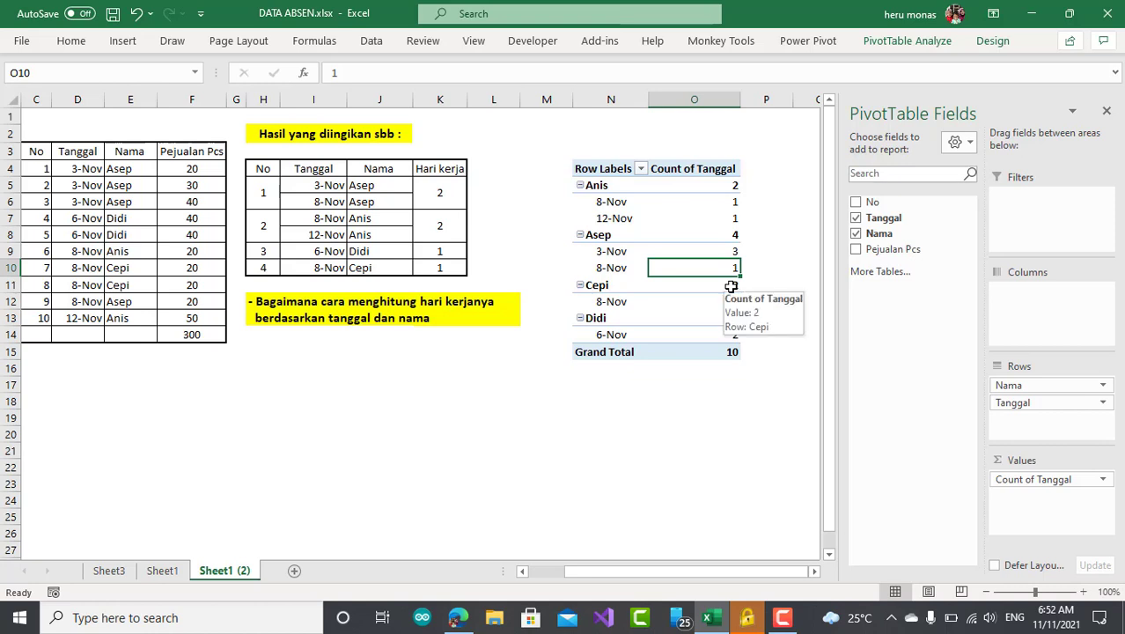
pyautogui.click(589, 185)
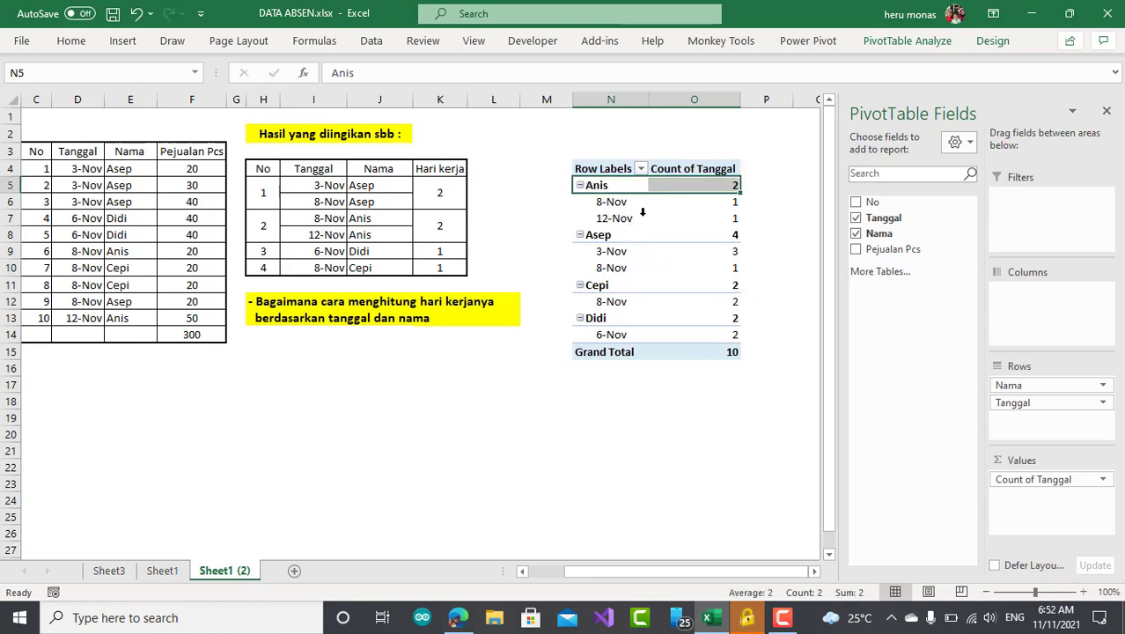
pyautogui.moveTo(667, 218)
pyautogui.click(720, 251)
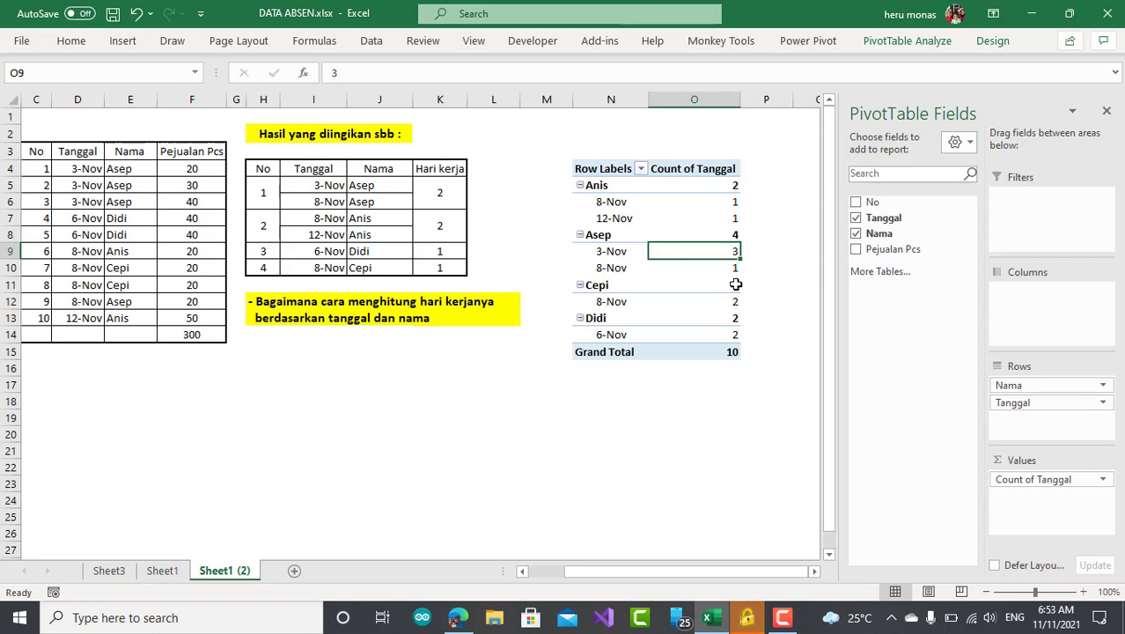
pyautogui.moveTo(676, 326)
pyautogui.click(35, 150)
pyautogui.moveTo(35, 150); pyautogui.dragTo(189, 318)
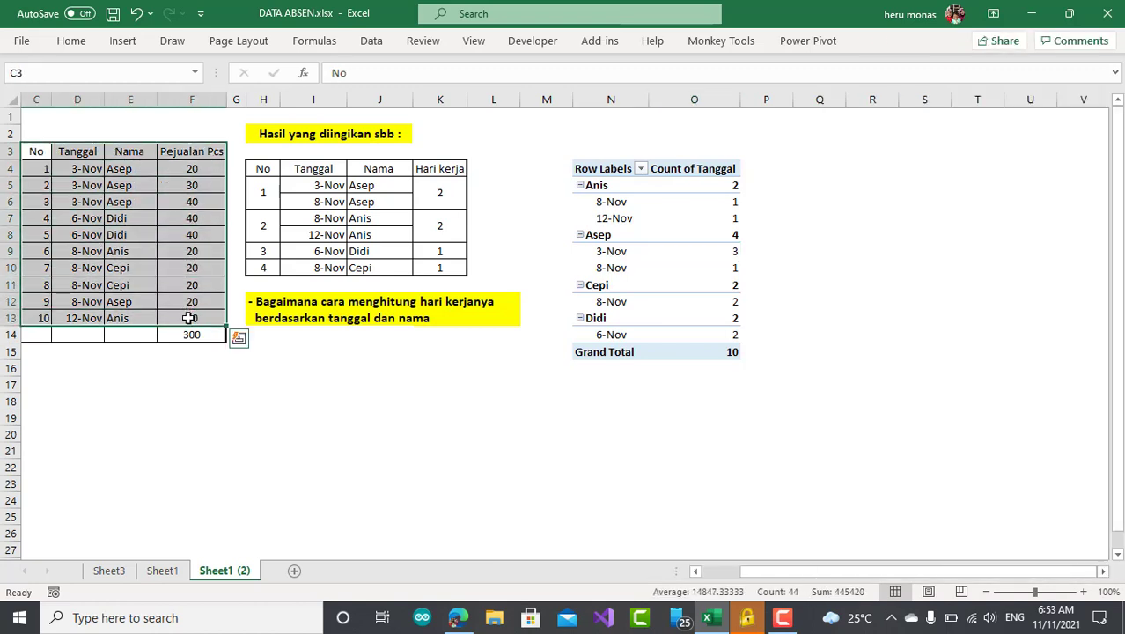
pyautogui.hotkey('ctrl', 'c')
pyautogui.click(539, 440)
pyautogui.press('Escape')
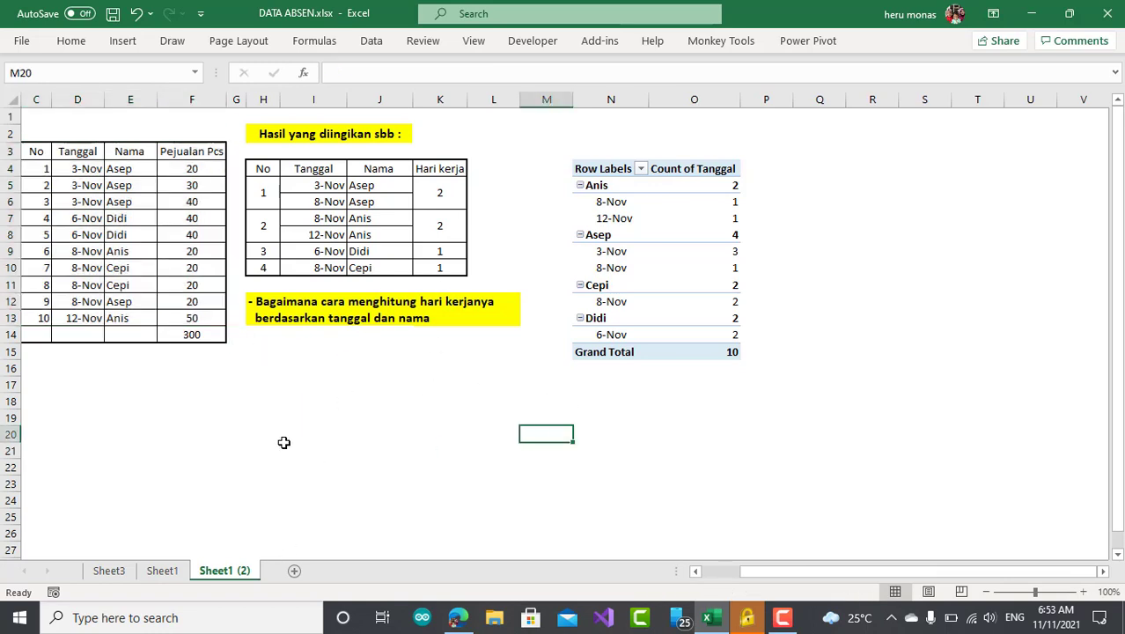
# - Duplicate Sheet1 (2) at the end of the workbook and delete the pivot table columns N:O from the copy
pyautogui.moveTo(239, 574)
pyautogui.mouseDown()
pyautogui.moveTo(317, 564)
pyautogui.moveTo(319, 574)
pyautogui.mouseUp()
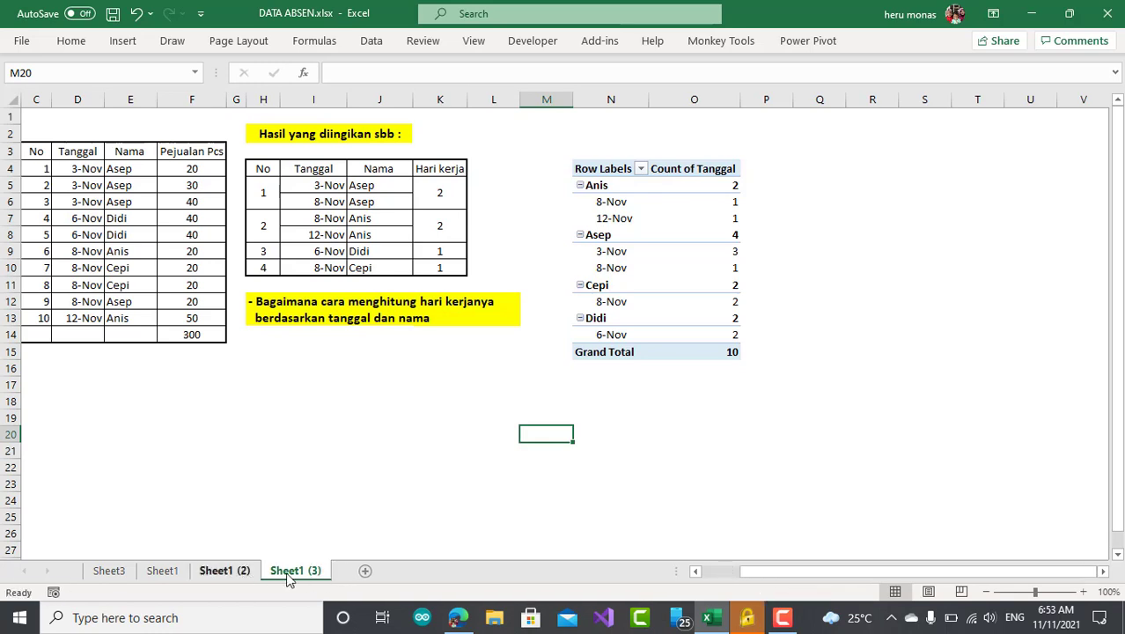
pyautogui.moveTo(609, 99); pyautogui.dragTo(725, 95)
pyautogui.rightClick(725, 95)
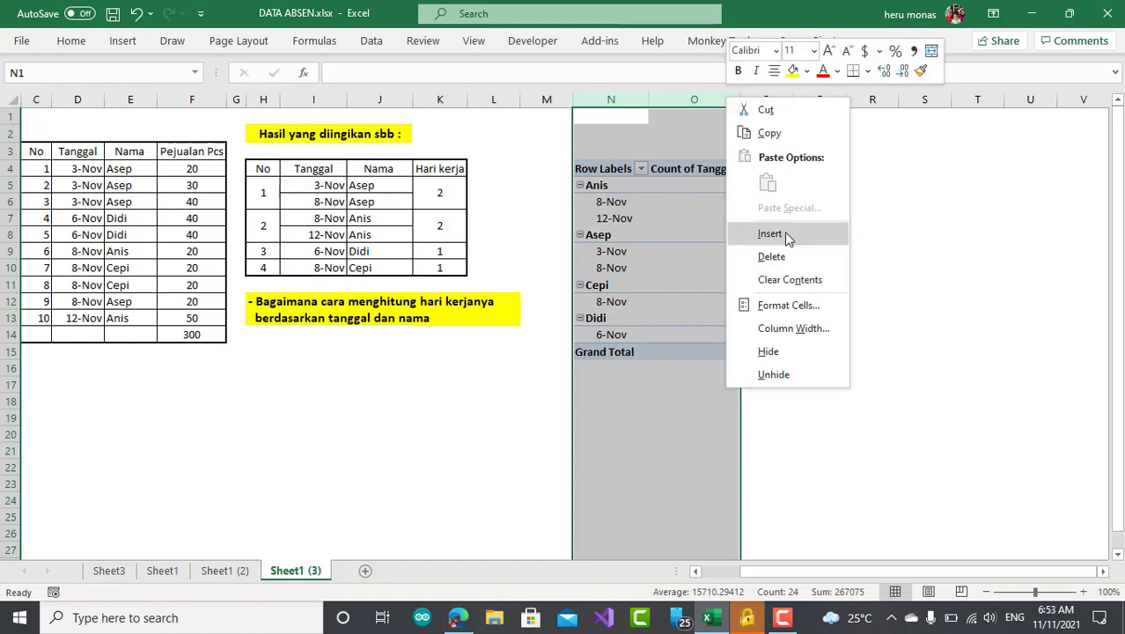
pyautogui.click(787, 256)
pyautogui.click(546, 415)
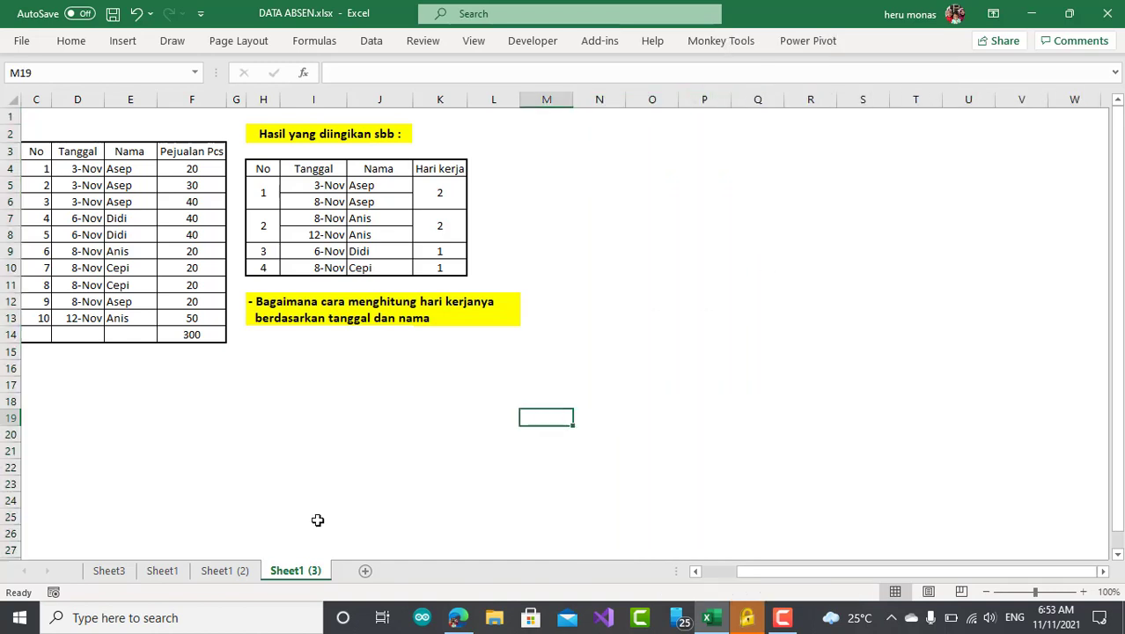
# - Select the sales range C3:F13 on Sheet1 (2) and check the fields of the finished pivot table on Sheet1
pyautogui.click(231, 571)
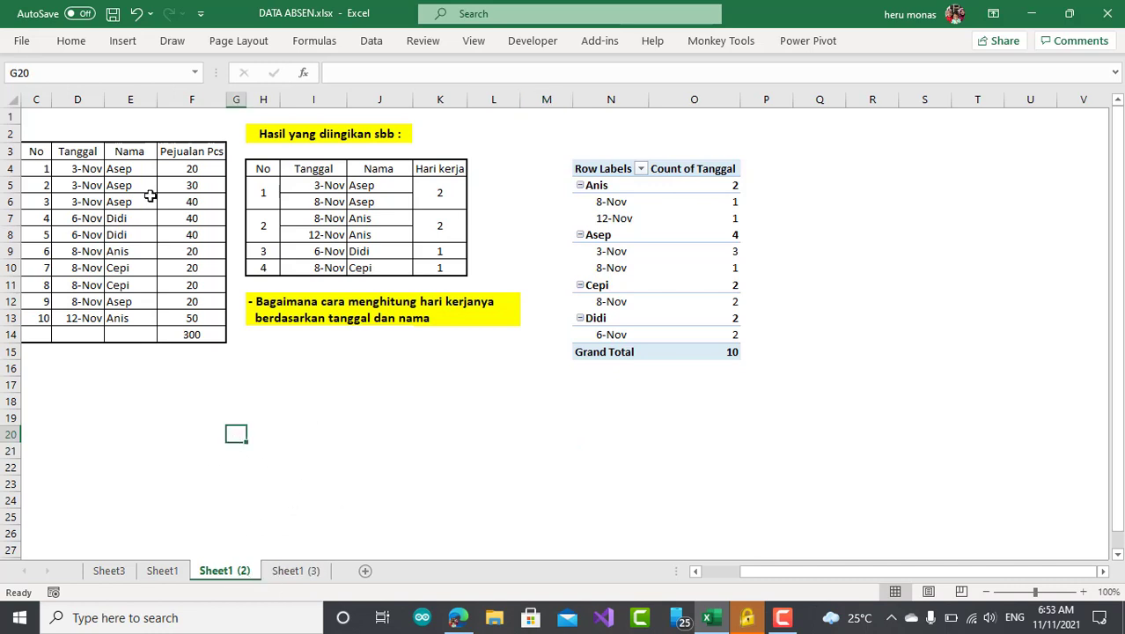
pyautogui.click(41, 149)
pyautogui.moveTo(40, 148); pyautogui.dragTo(182, 316)
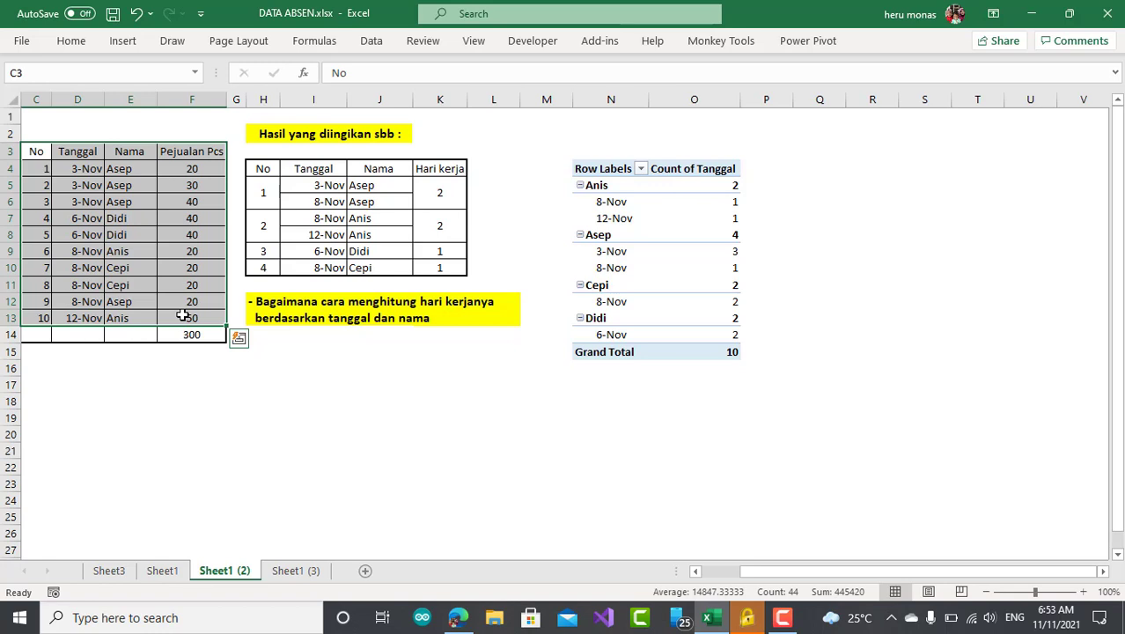
pyautogui.click(162, 570)
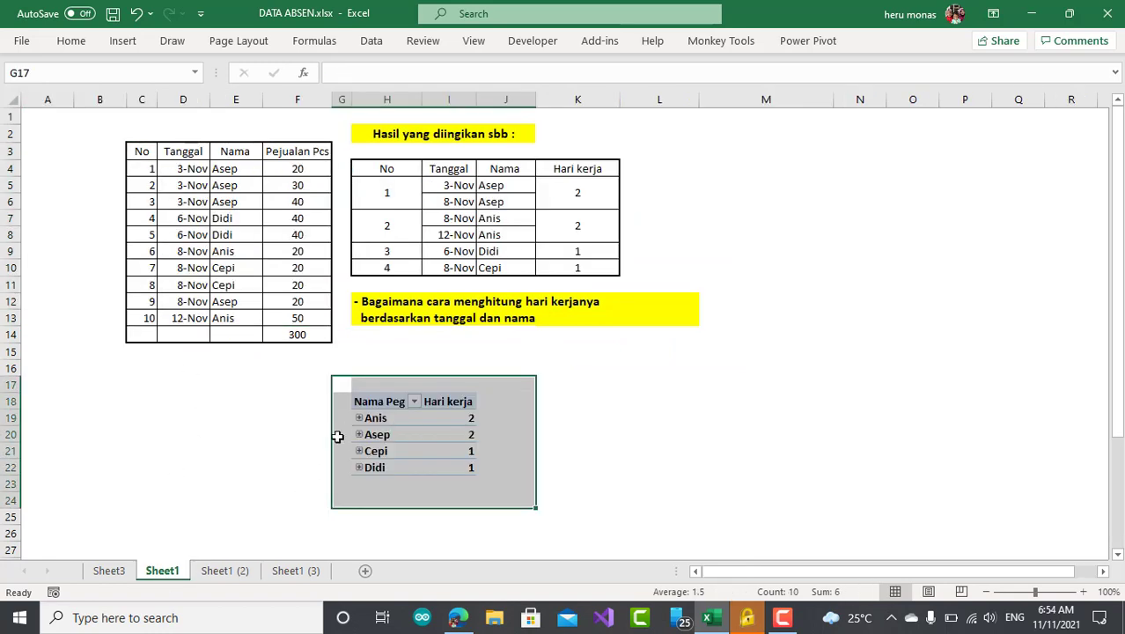
pyautogui.click(400, 434)
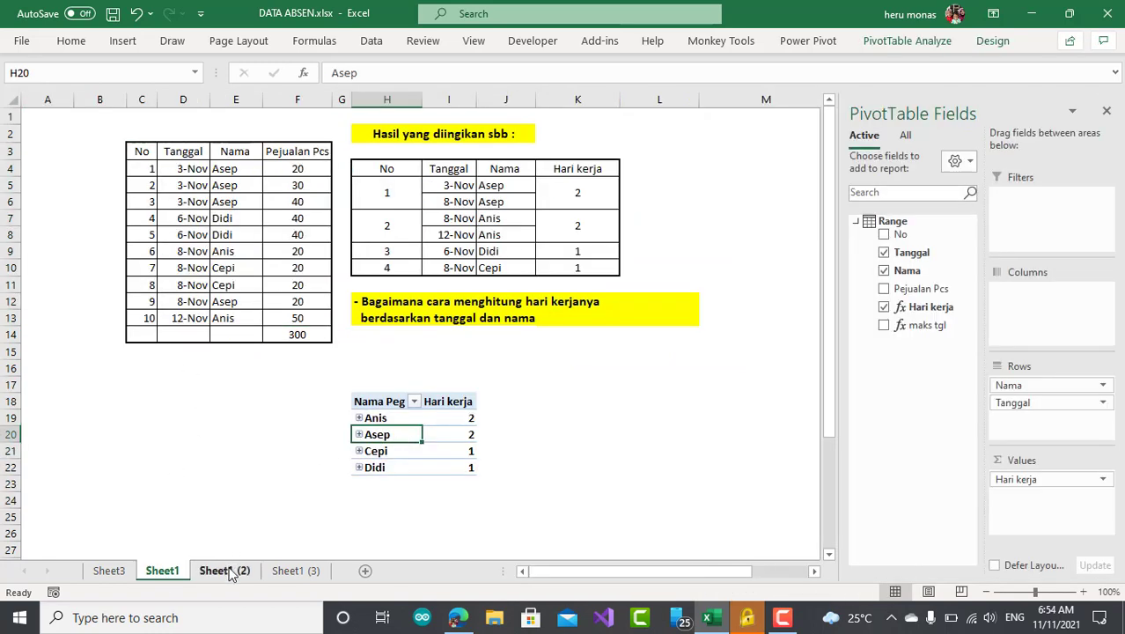
pyautogui.click(231, 571)
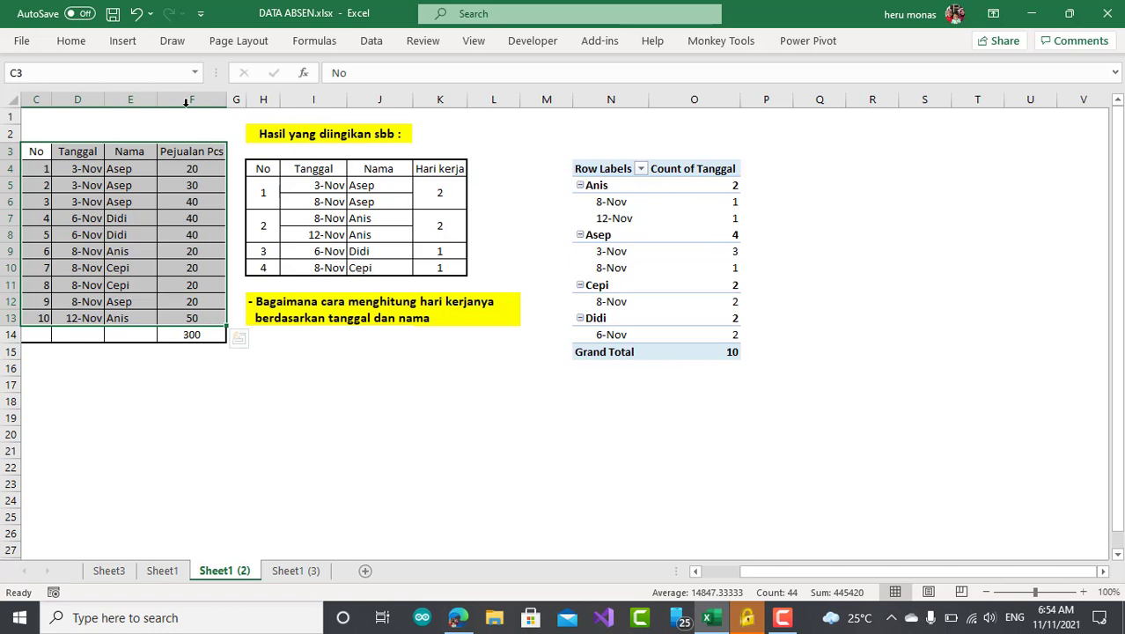
# - Create a PivotTable from C3:F13 at cell I20 of the existing worksheet, with the data added to the Data Model
pyautogui.click(131, 48)
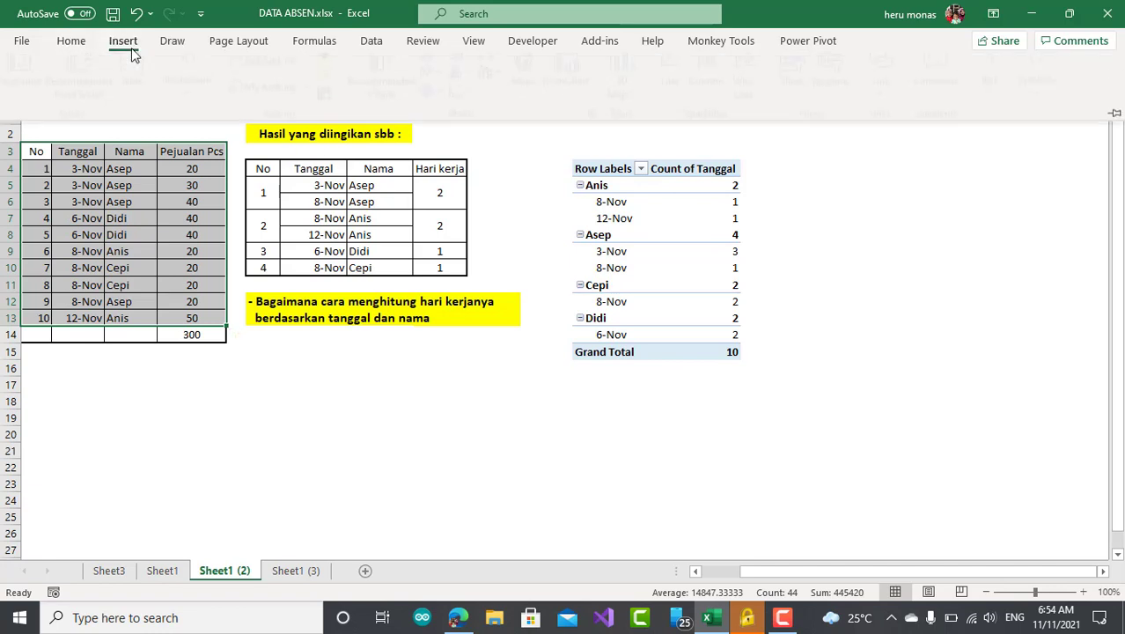
pyautogui.click(30, 81)
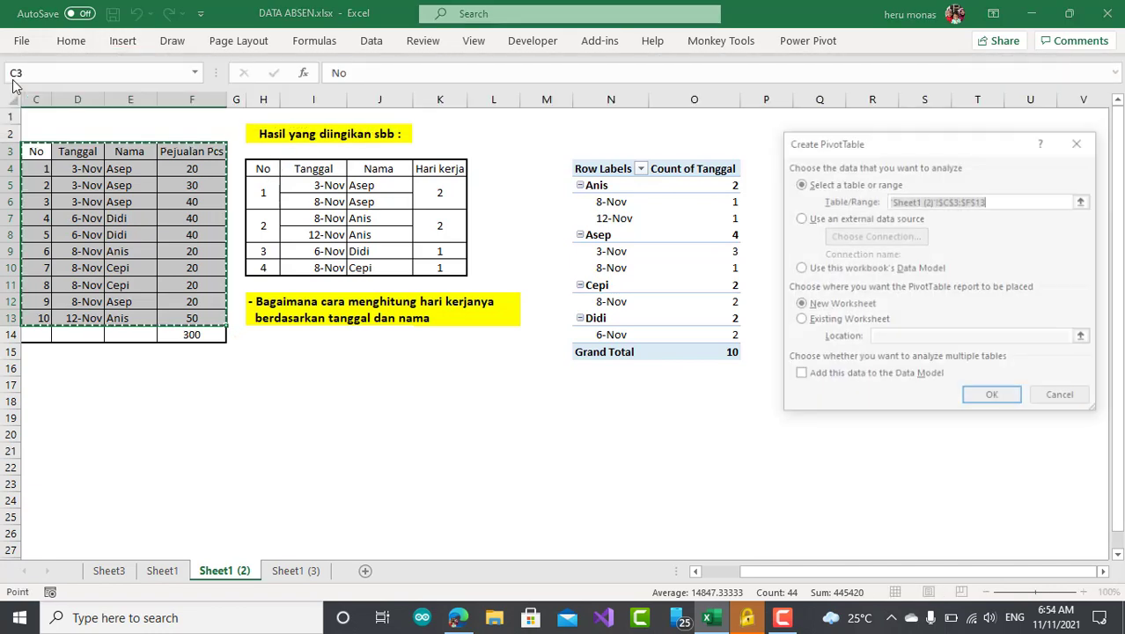
pyautogui.click(846, 322)
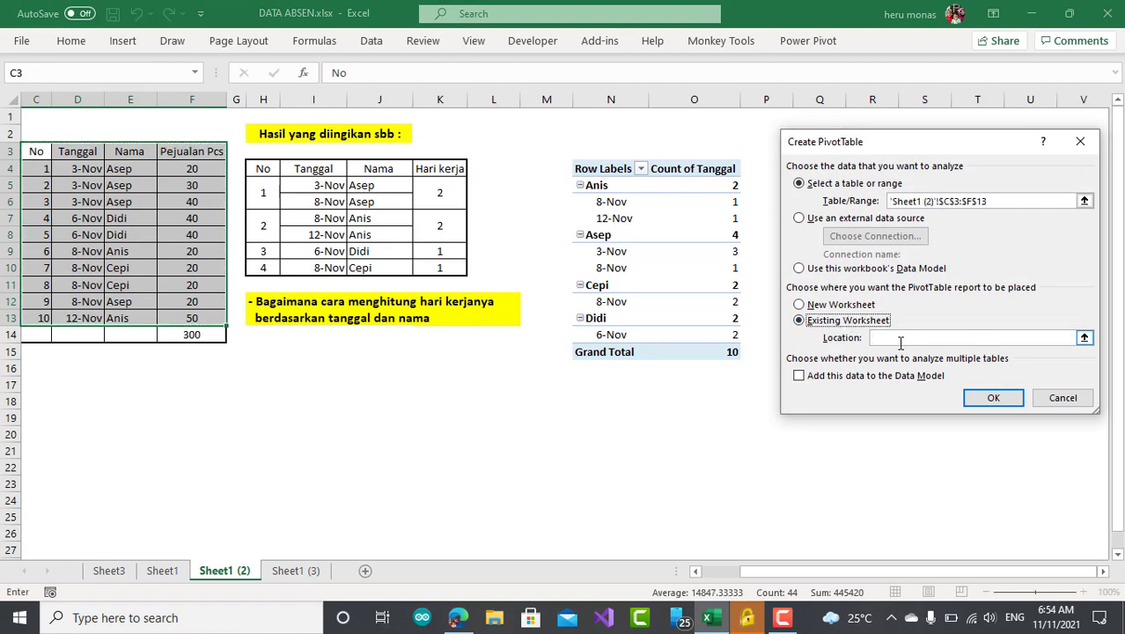
pyautogui.click(898, 339)
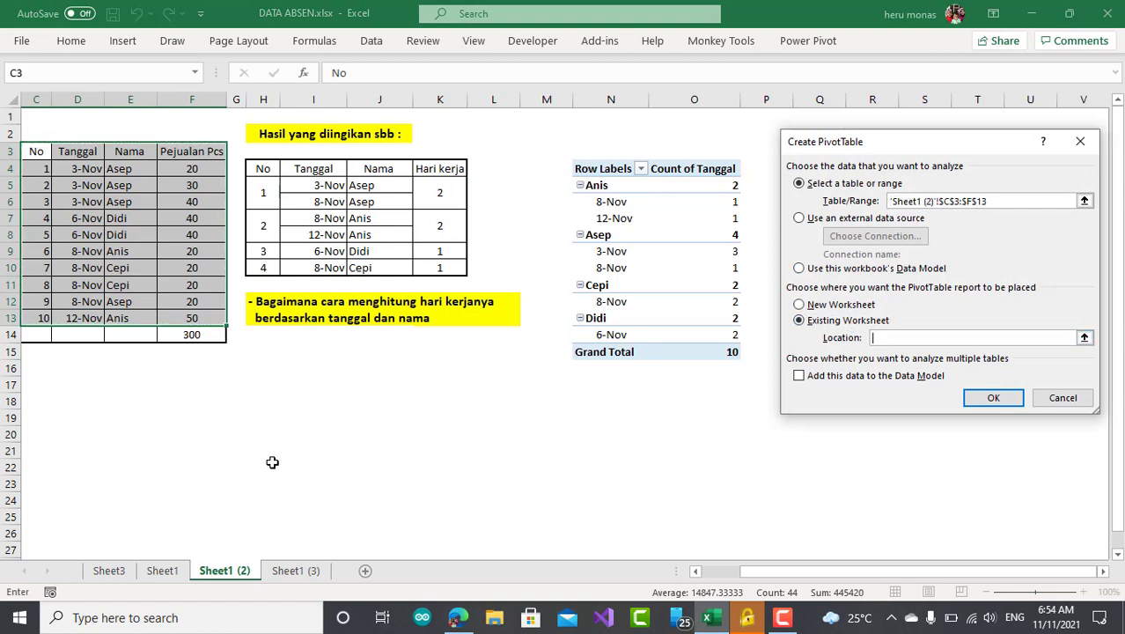
pyautogui.click(283, 433)
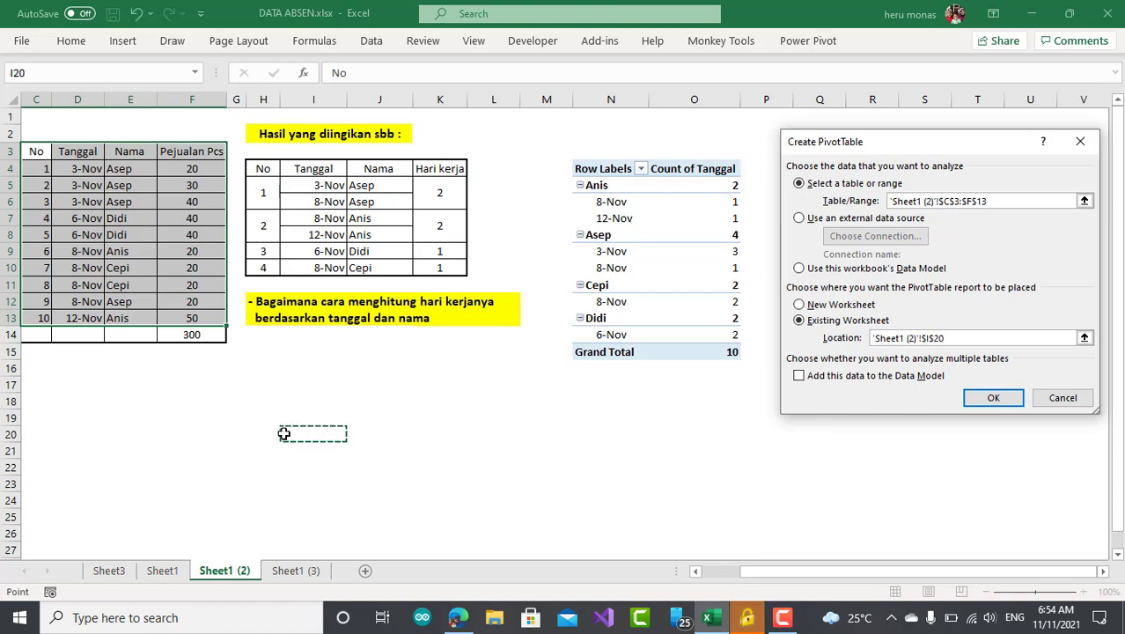
pyautogui.click(799, 375)
pyautogui.click(992, 400)
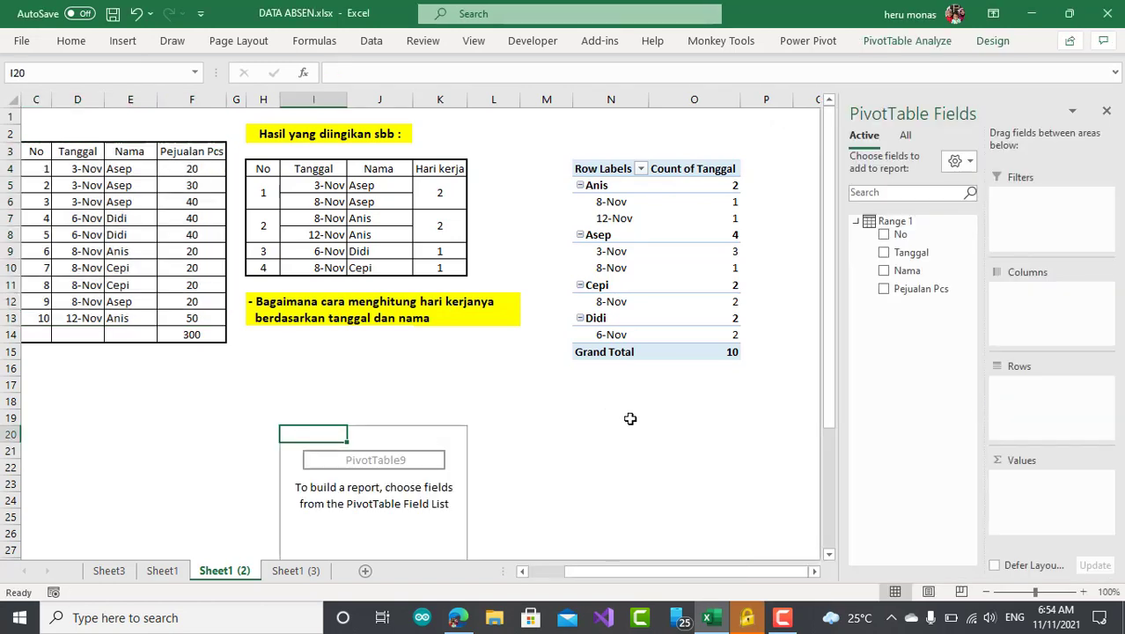
# - Add Nama and, beneath it, Tanggal to the new pivot table's rows, and Tanggal to its values
pyautogui.moveTo(827, 420); pyautogui.dragTo(823, 542)
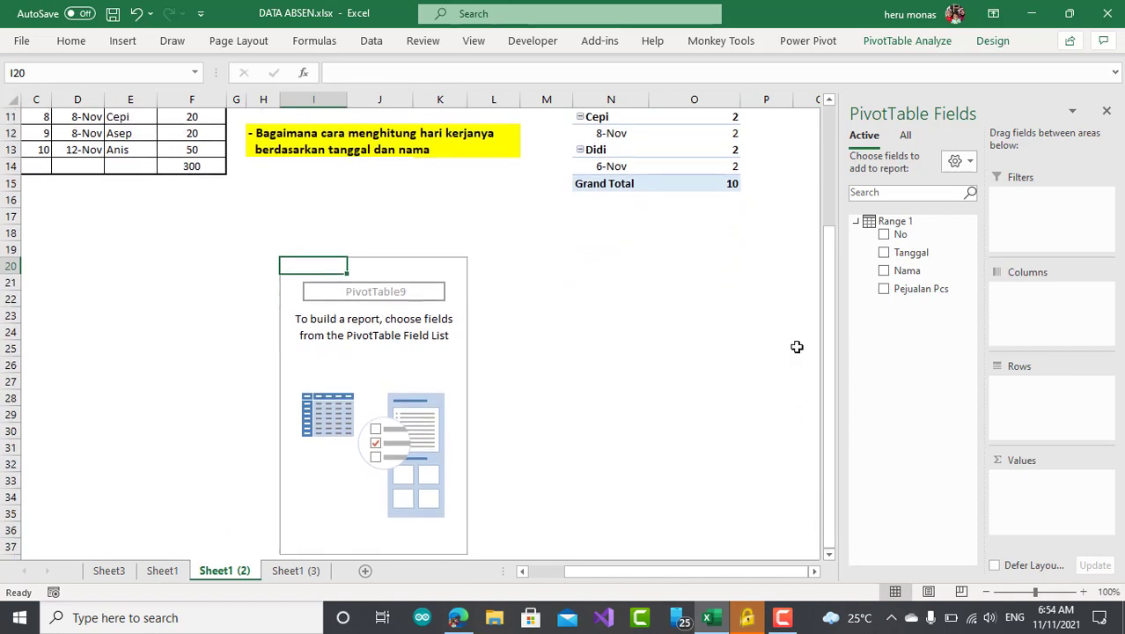
pyautogui.moveTo(988, 359); pyautogui.dragTo(1034, 421)
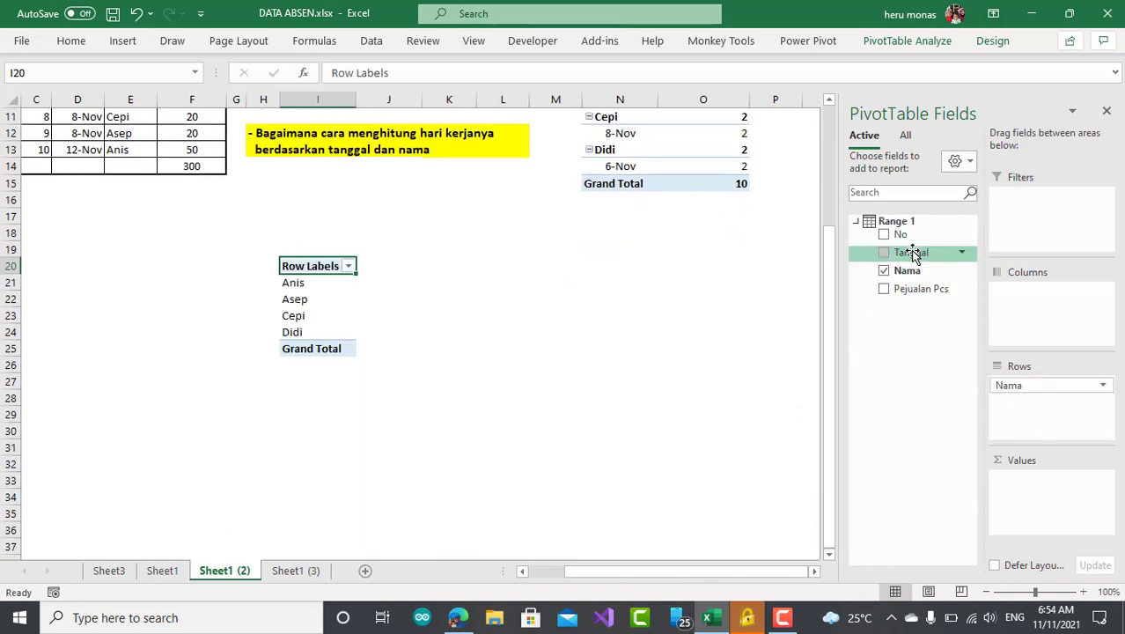
pyautogui.moveTo(916, 251); pyautogui.dragTo(1051, 407)
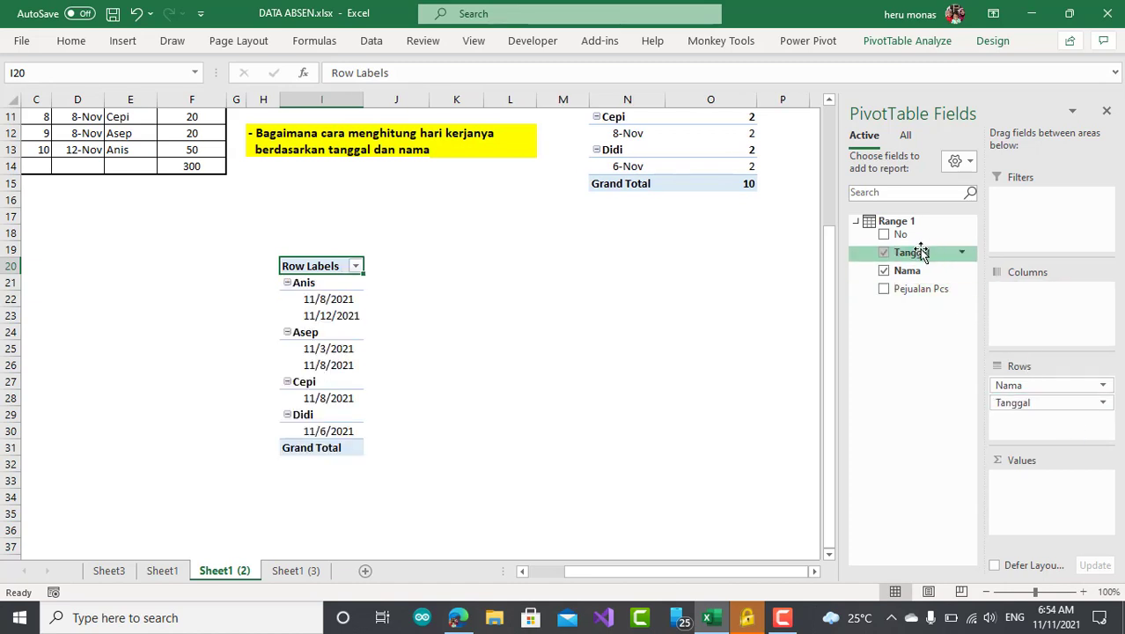
pyautogui.moveTo(919, 252); pyautogui.dragTo(1047, 495)
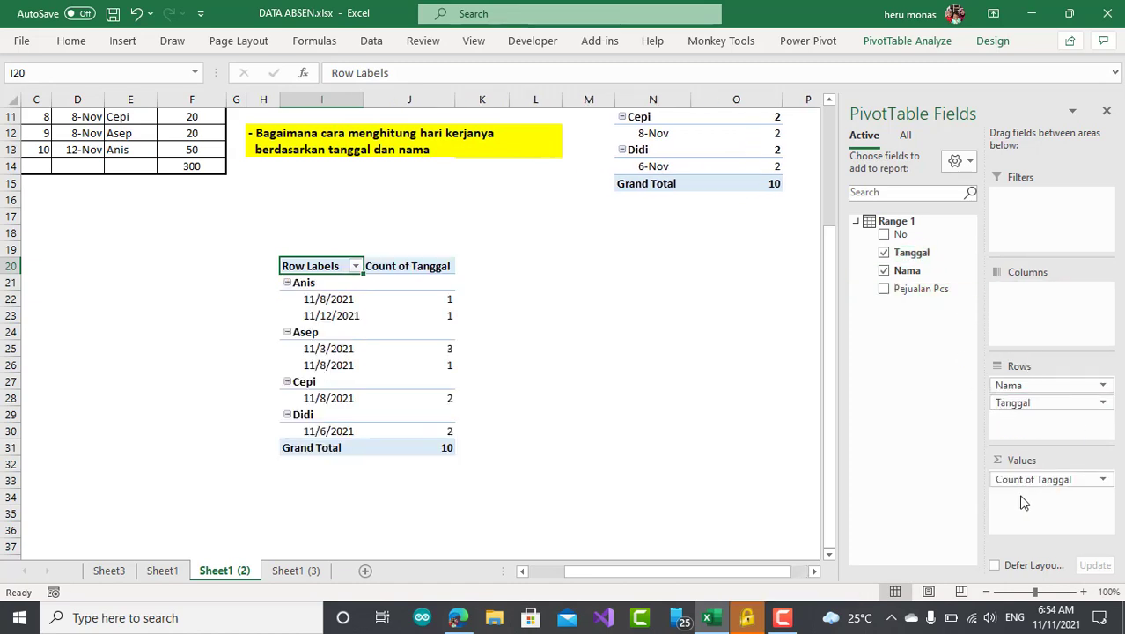
# - Summarize the Tanggal value field by Distinct Count instead of Count
pyautogui.click(1102, 480)
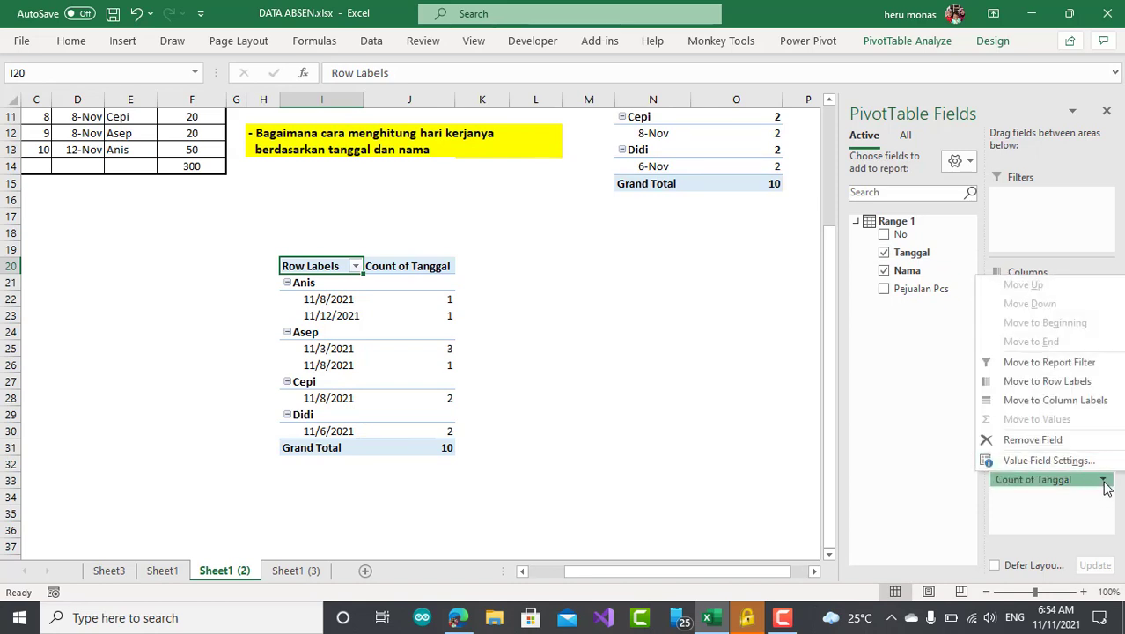
pyautogui.click(1080, 463)
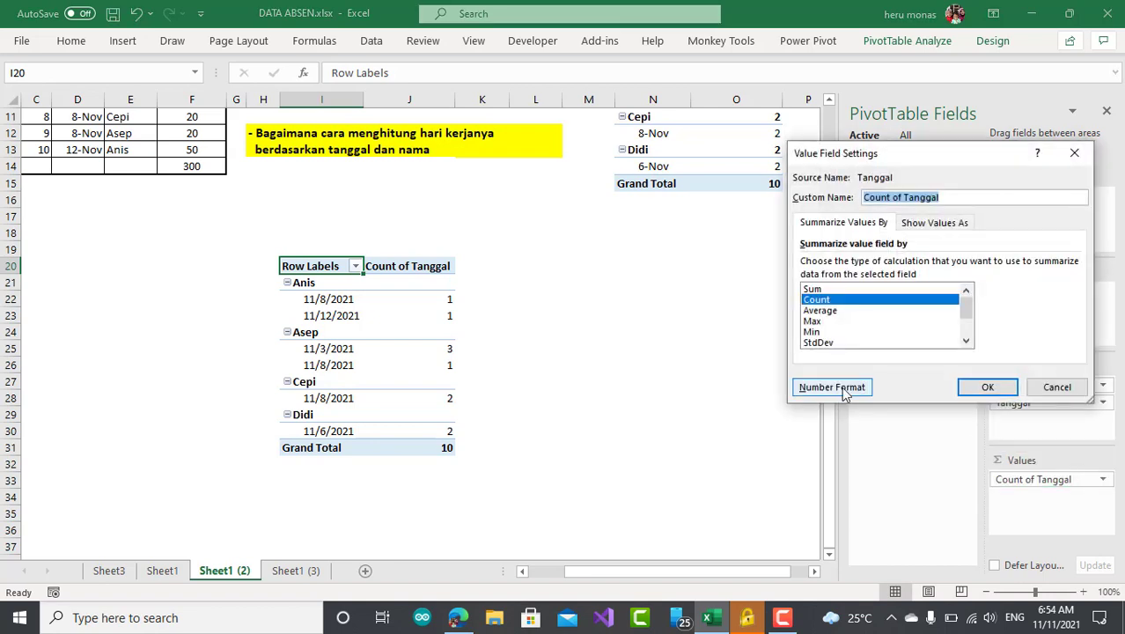
pyautogui.scroll(-2, 965, 319)
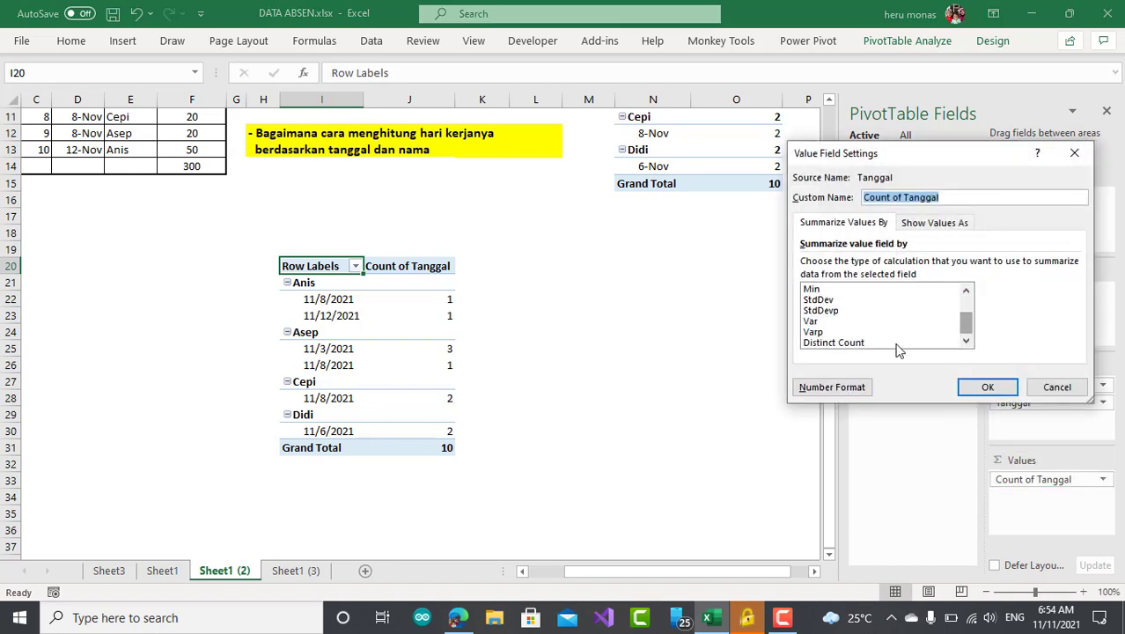
pyautogui.click(860, 333)
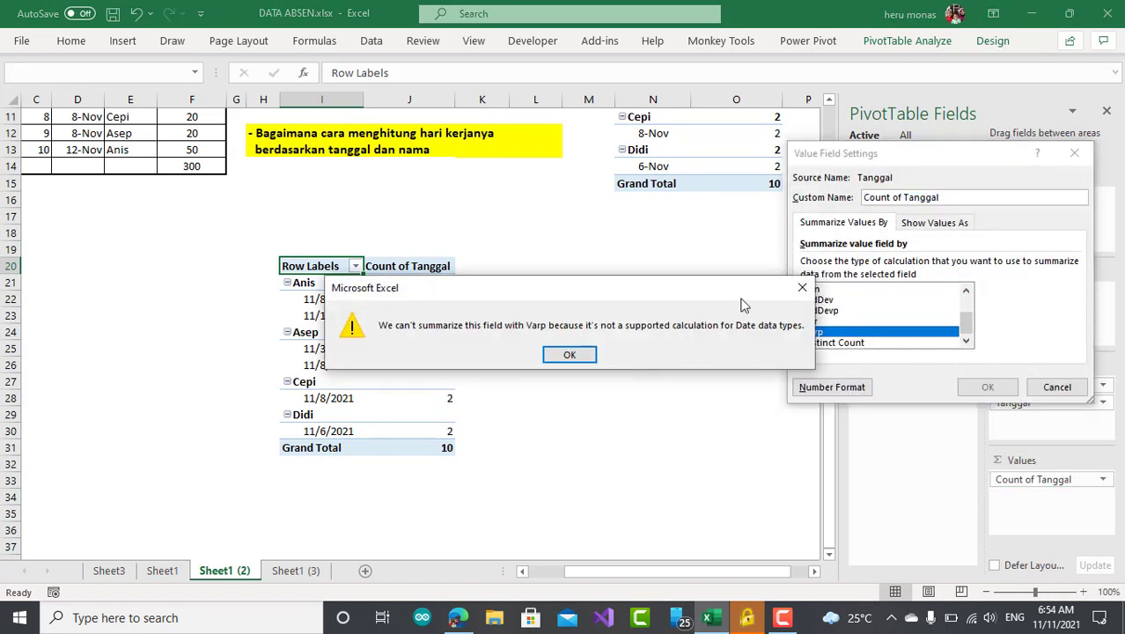
pyautogui.click(793, 287)
pyautogui.click(833, 342)
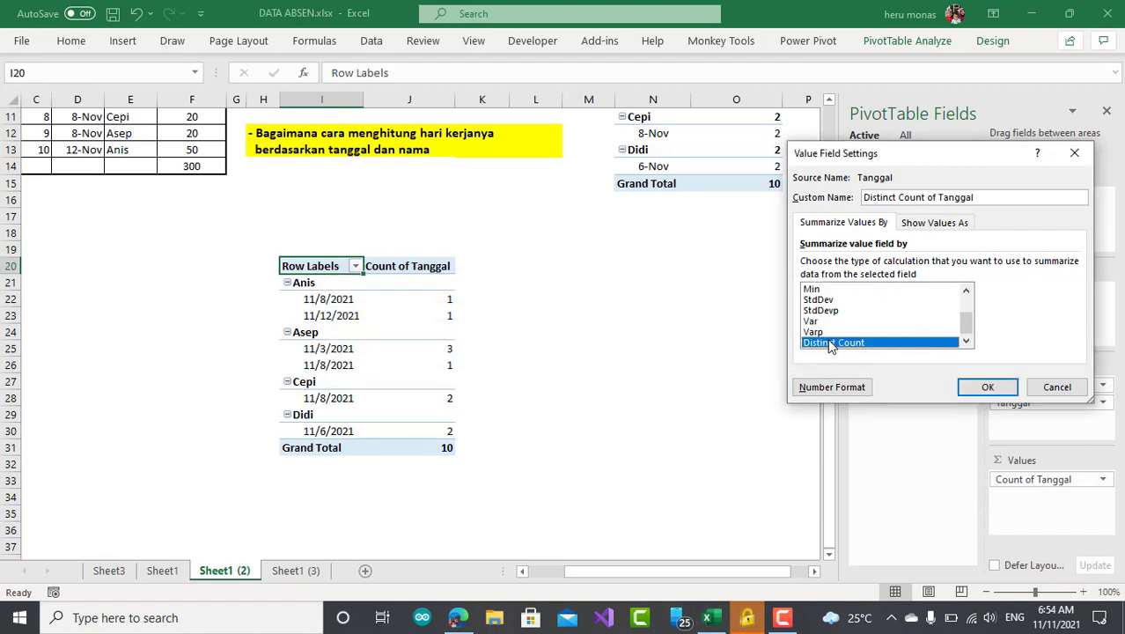
pyautogui.click(984, 387)
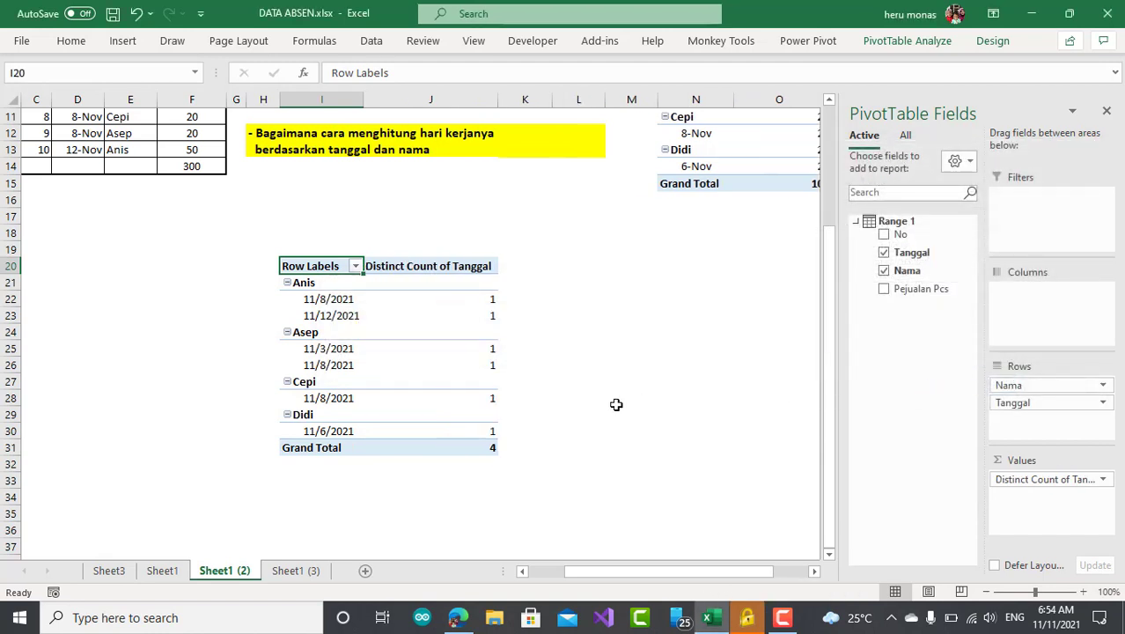
# - Format the Tanggal row dates in the distinct-count pivot table with the Date type 14-Mar-12 that shows two-digit days
pyautogui.click(326, 351)
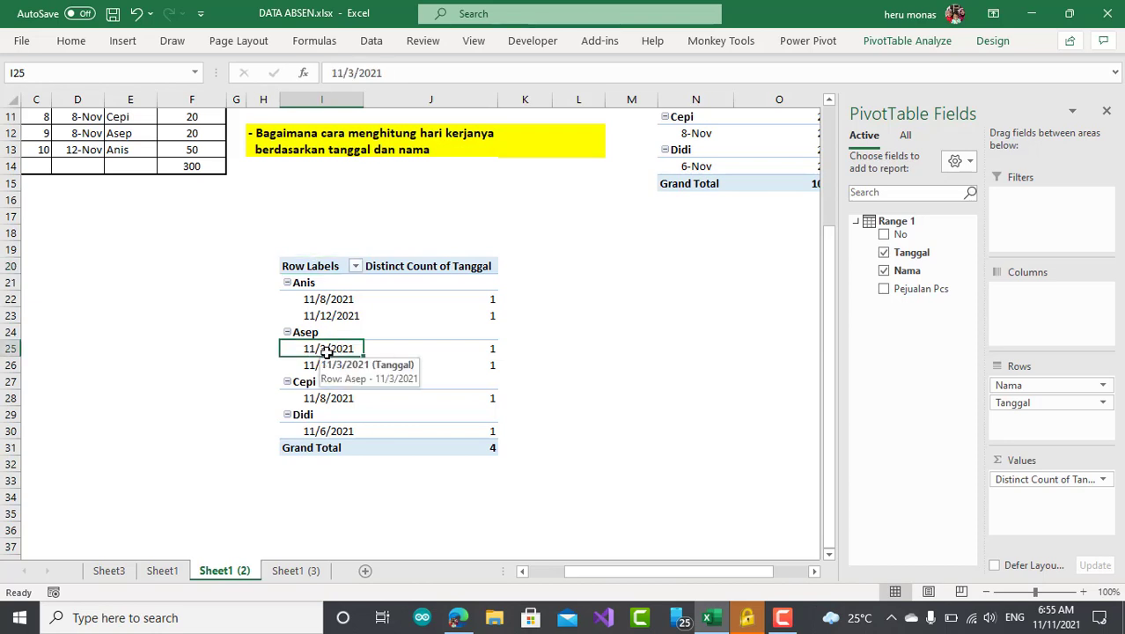
pyautogui.click(496, 351)
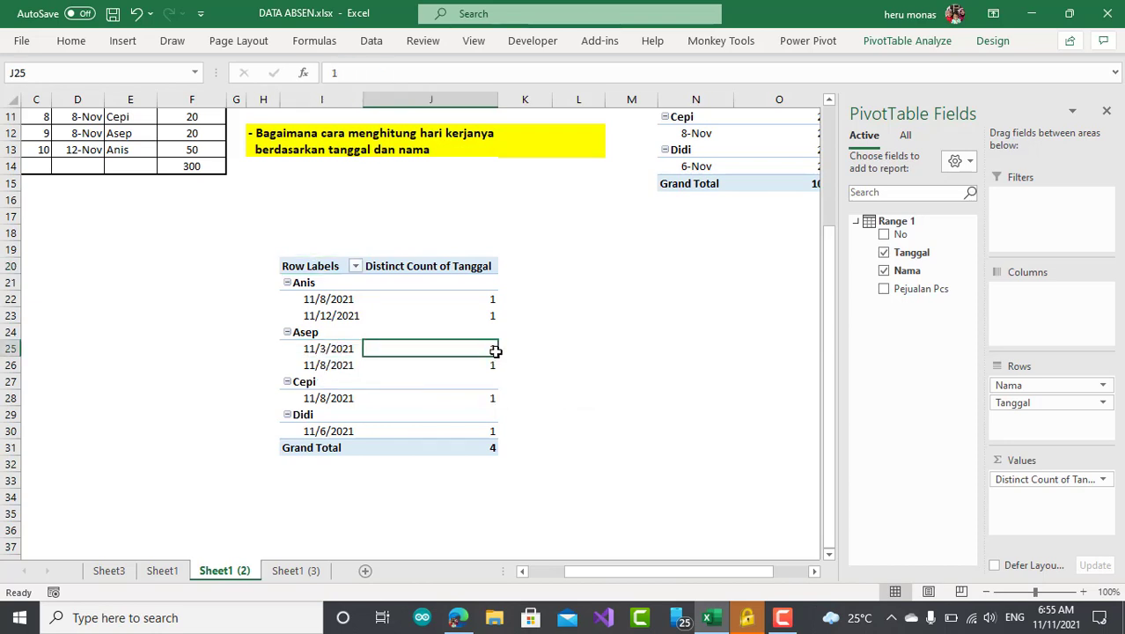
pyautogui.click(326, 287)
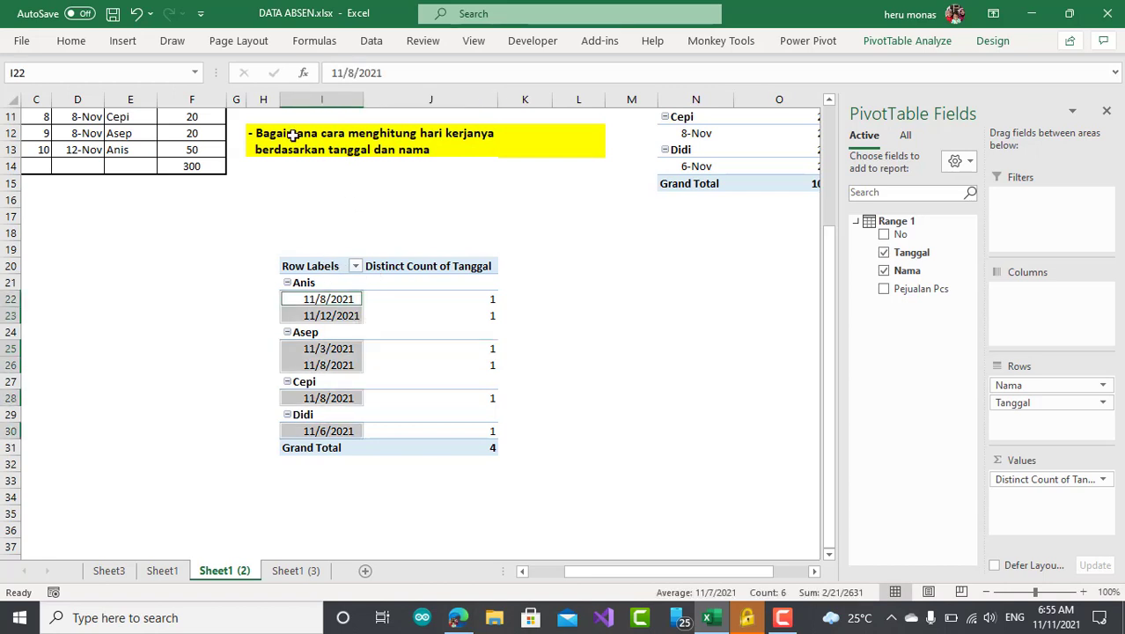
pyautogui.rightClick(304, 298)
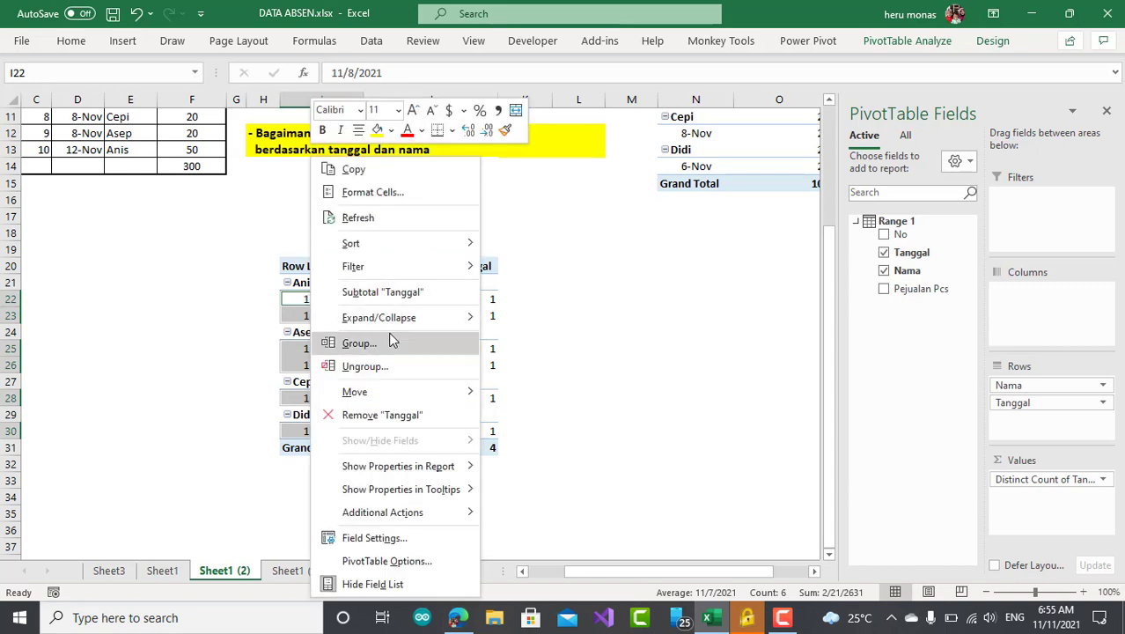
pyautogui.moveTo(392, 271)
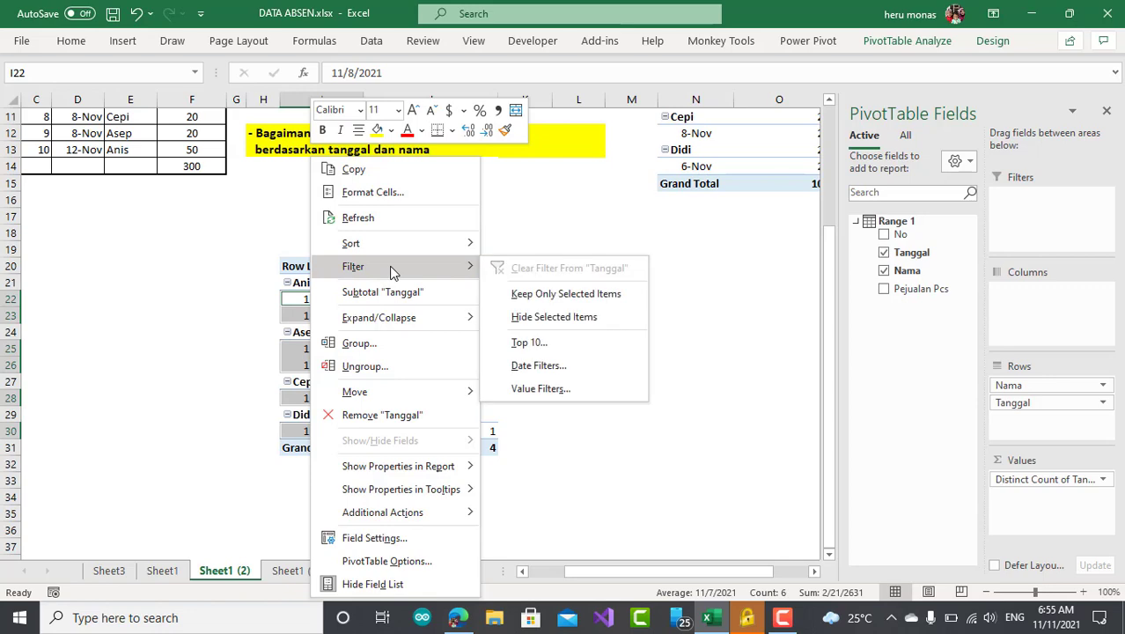
pyautogui.click(384, 189)
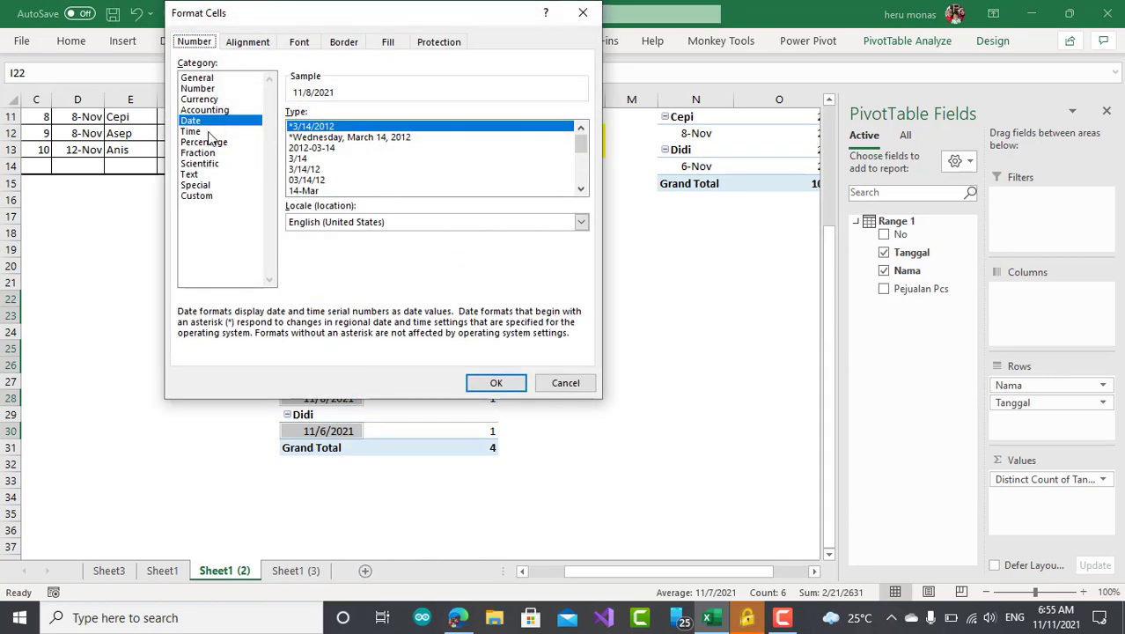
pyautogui.click(581, 188)
pyautogui.click(581, 188)
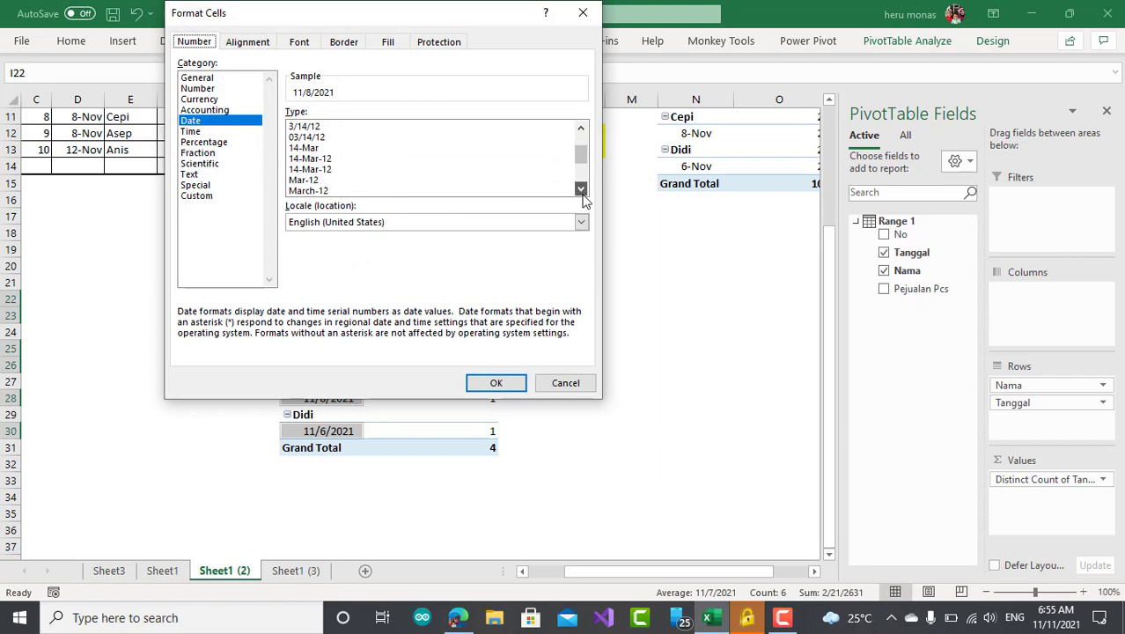
pyautogui.click(302, 169)
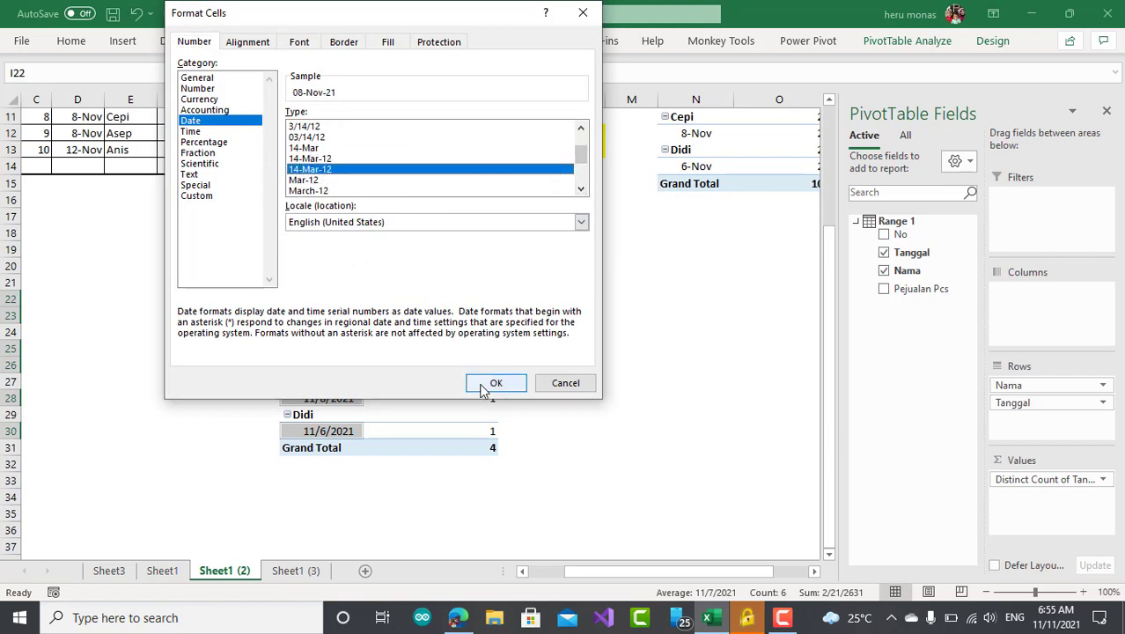
pyautogui.click(496, 382)
pyautogui.click(594, 417)
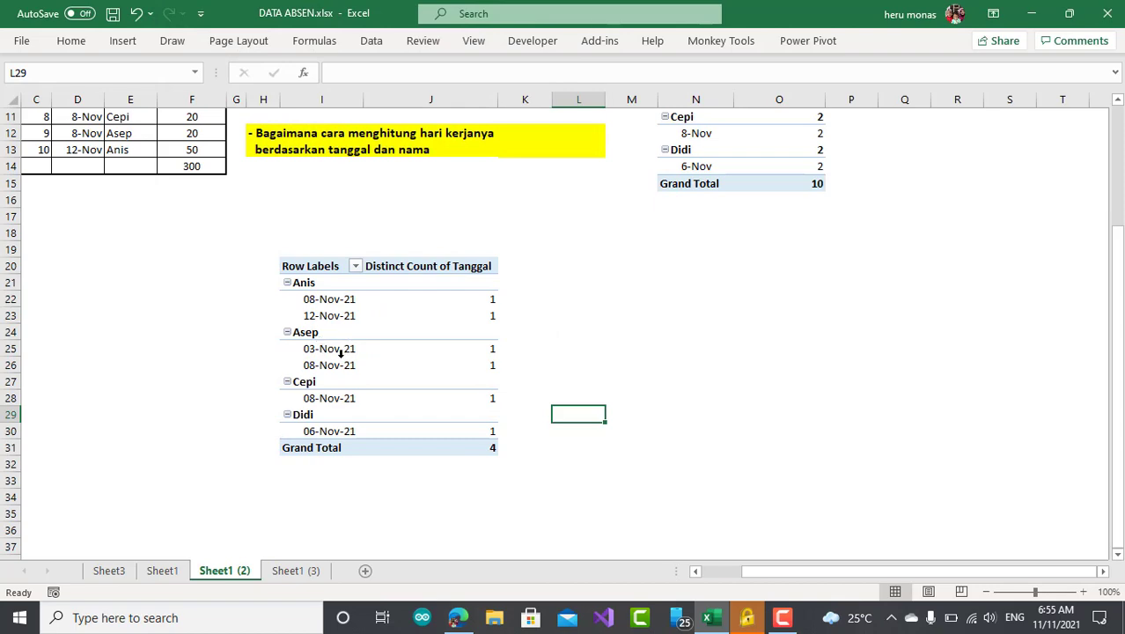
# - Compare Asep's 3 November entry and its value in the plain count pivot table with the distinct-count pivot table
pyautogui.click(340, 354)
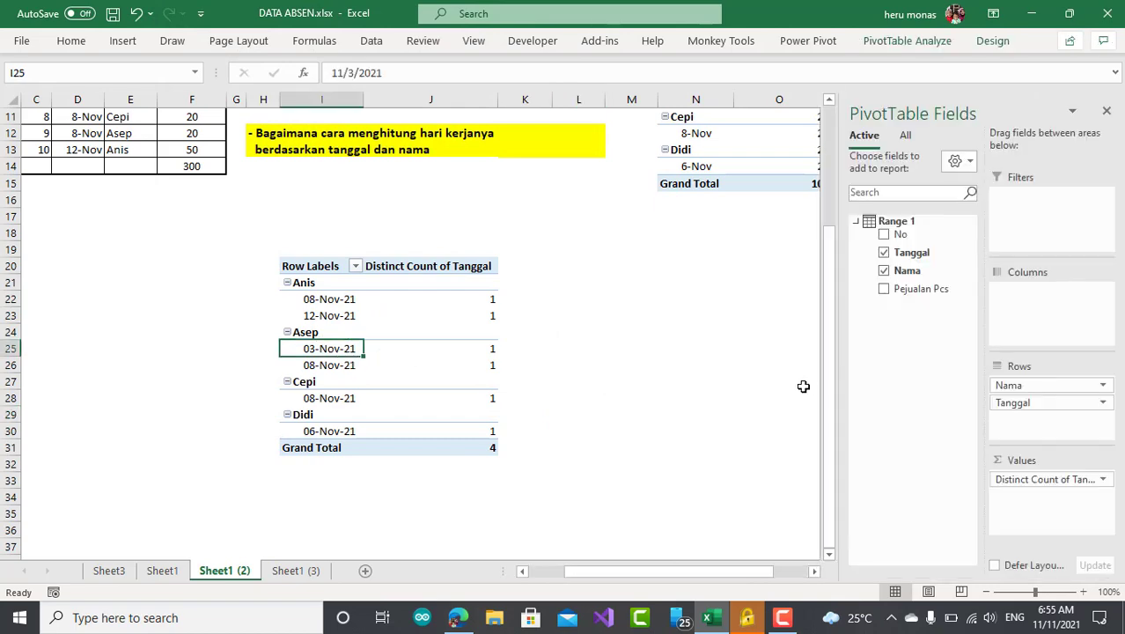
pyautogui.moveTo(823, 412); pyautogui.dragTo(834, 314)
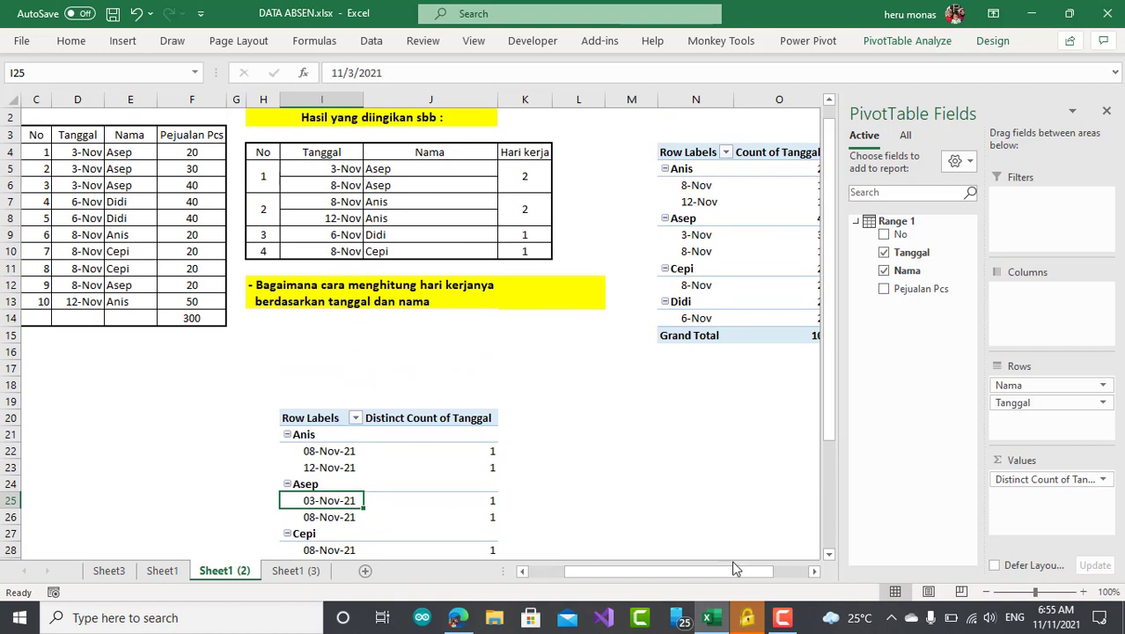
pyautogui.moveTo(727, 573); pyautogui.dragTo(796, 574)
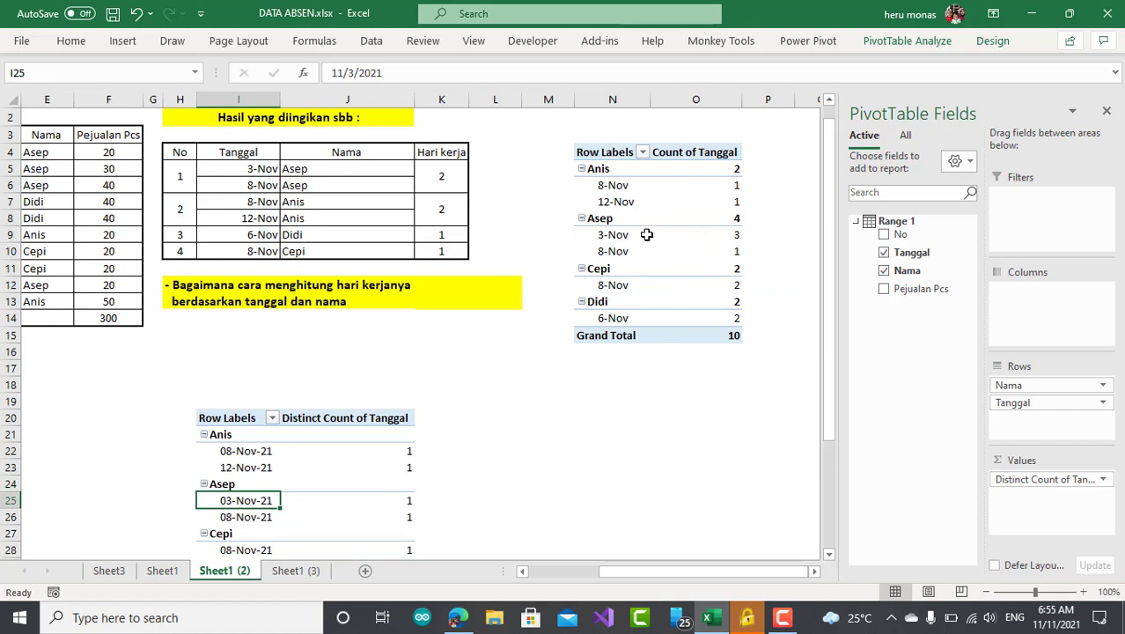
pyautogui.click(619, 235)
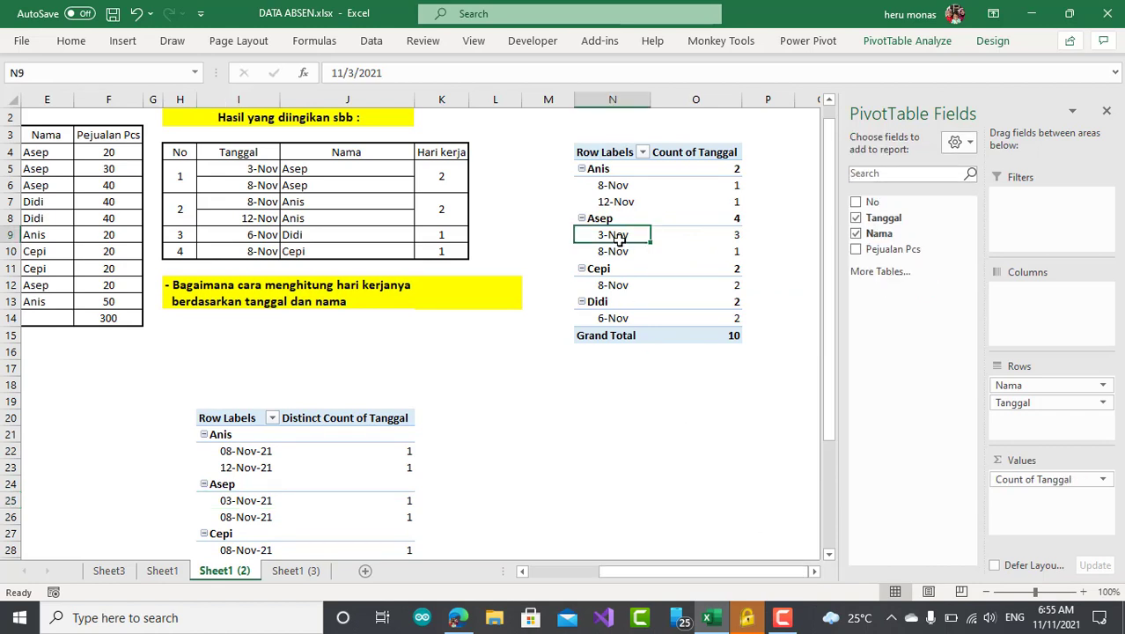
pyautogui.click(734, 235)
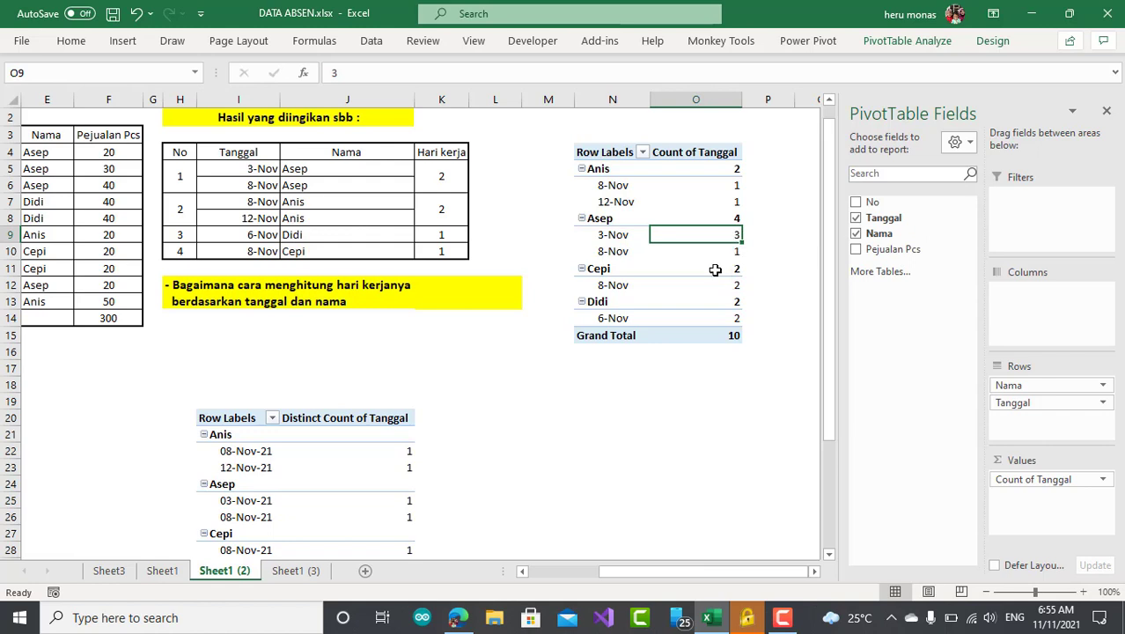
pyautogui.click(241, 502)
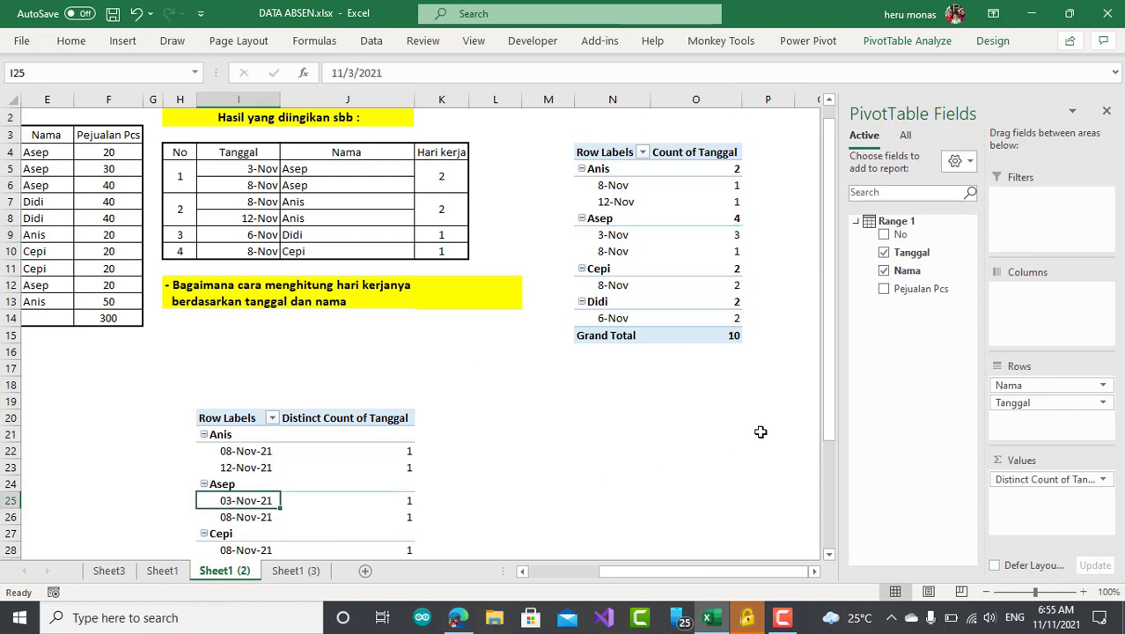
pyautogui.moveTo(834, 429); pyautogui.dragTo(814, 488)
pyautogui.click(333, 384)
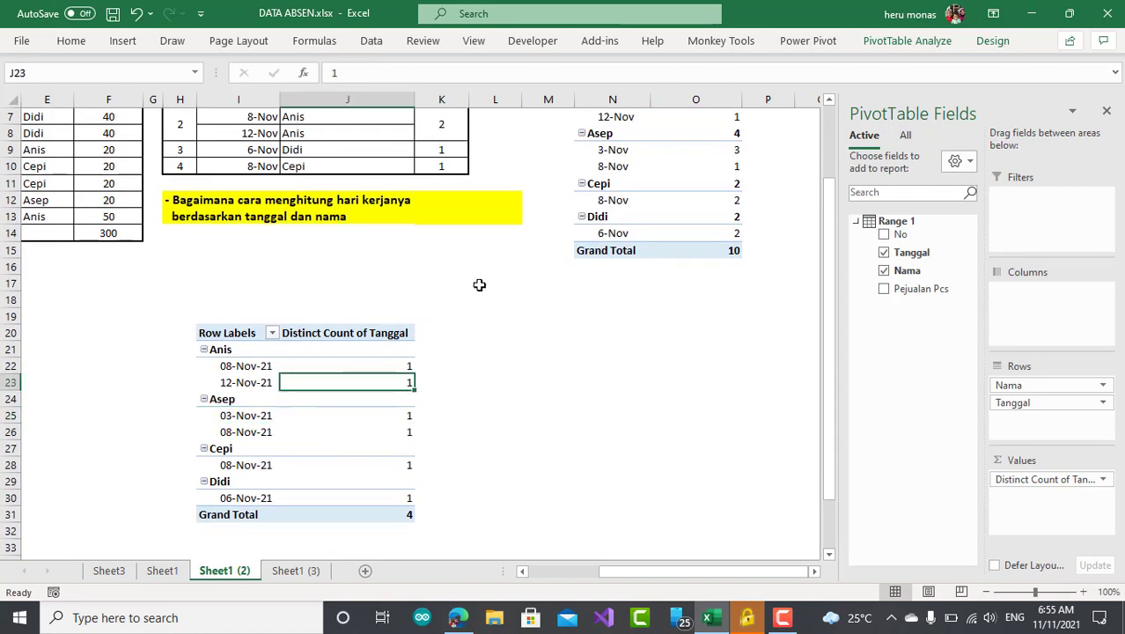
# - Rename the distinct-count pivot table's headers to "Nama peg" in I20 and "hari kerja" in J20
pyautogui.click(229, 332)
pyautogui.write('N')
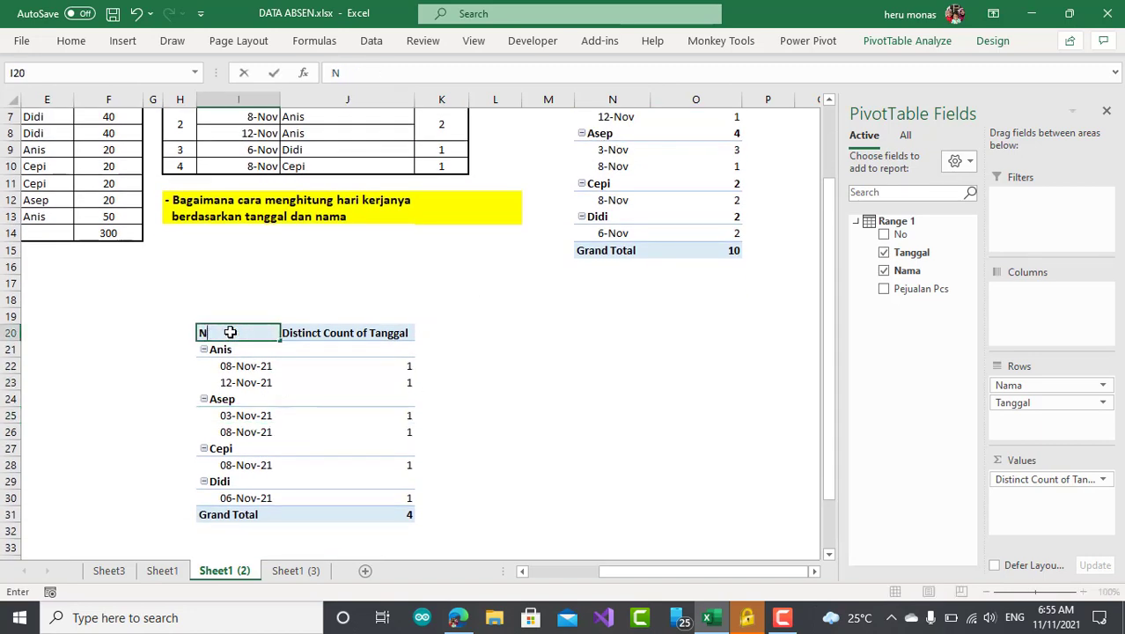
pyautogui.write('ama peg')
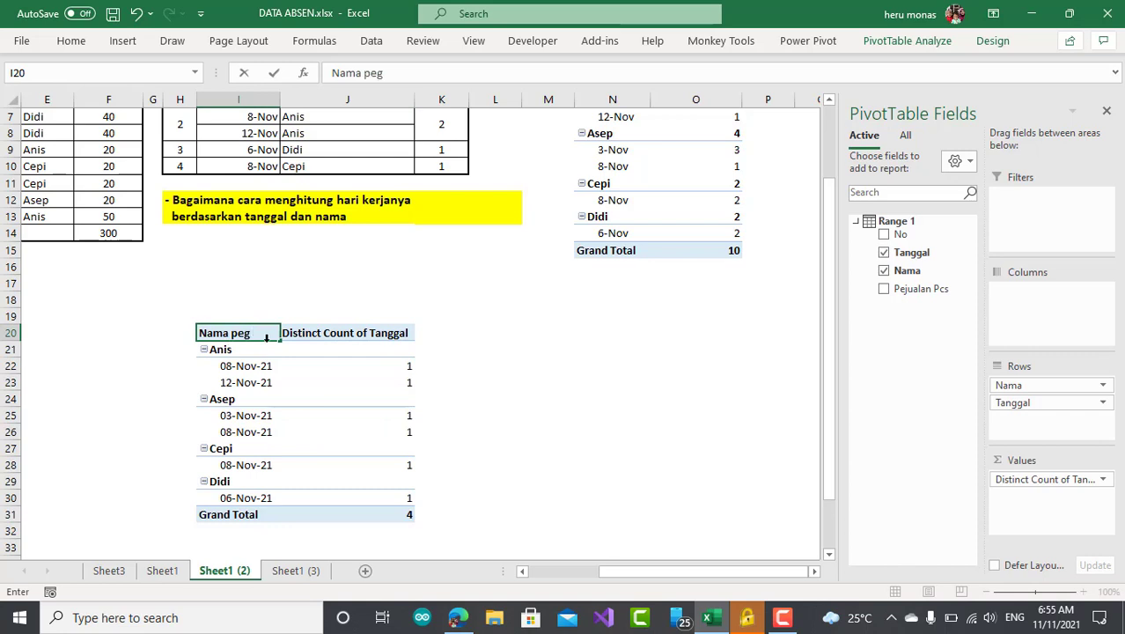
pyautogui.click(317, 333)
pyautogui.write('hari kerja')
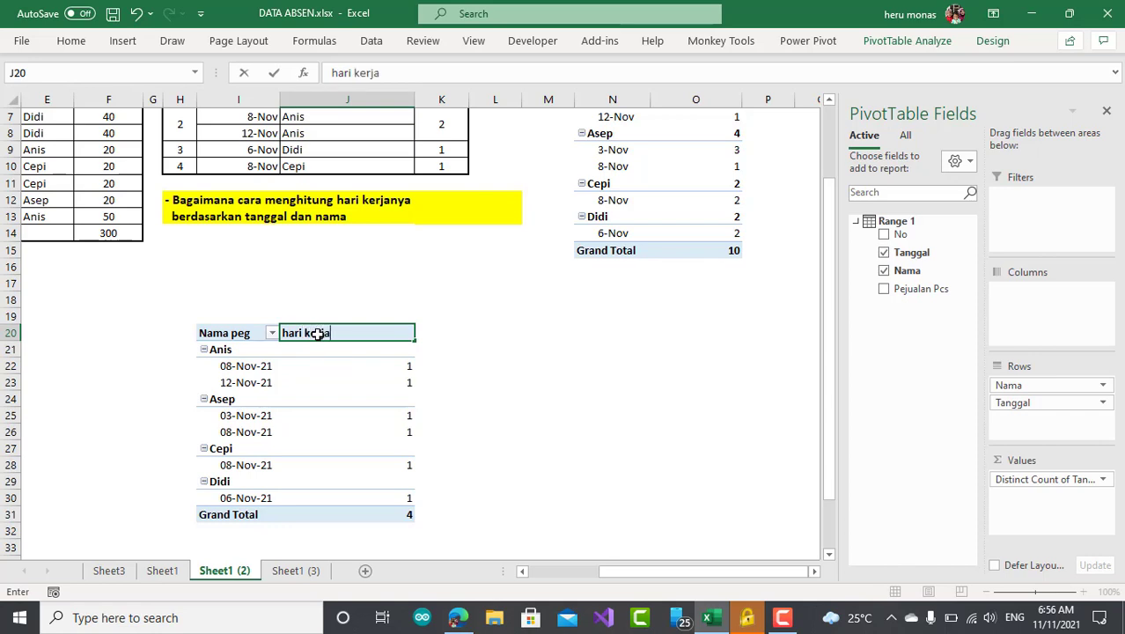
pyautogui.press('Return')
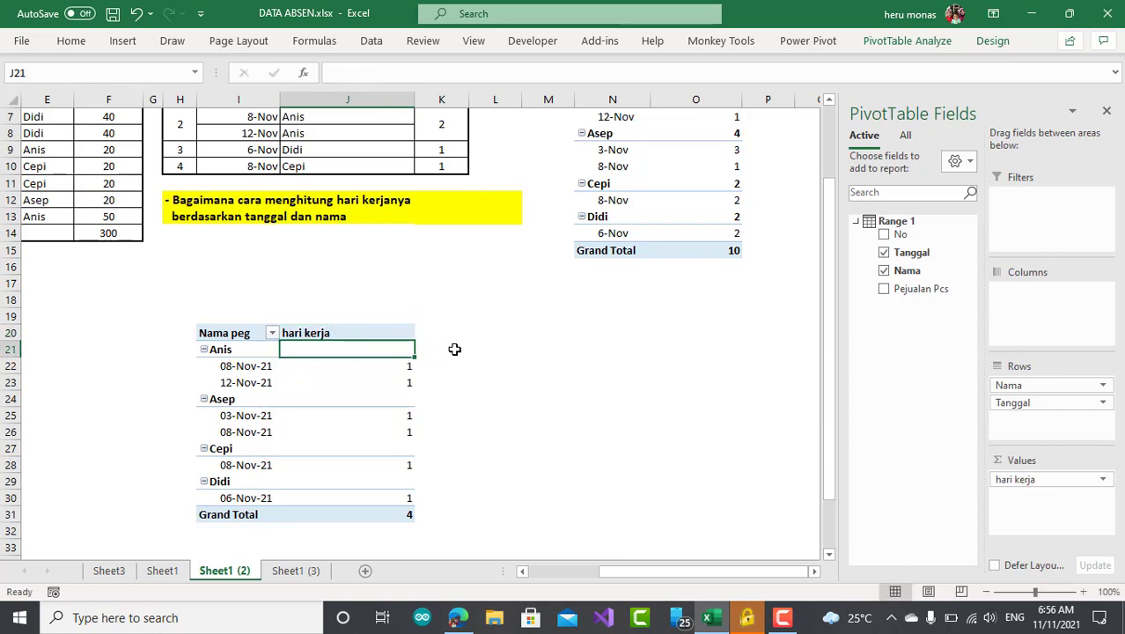
# - Show all subtotals at the top of each group in the hari kerja pivot table
pyautogui.click(294, 382)
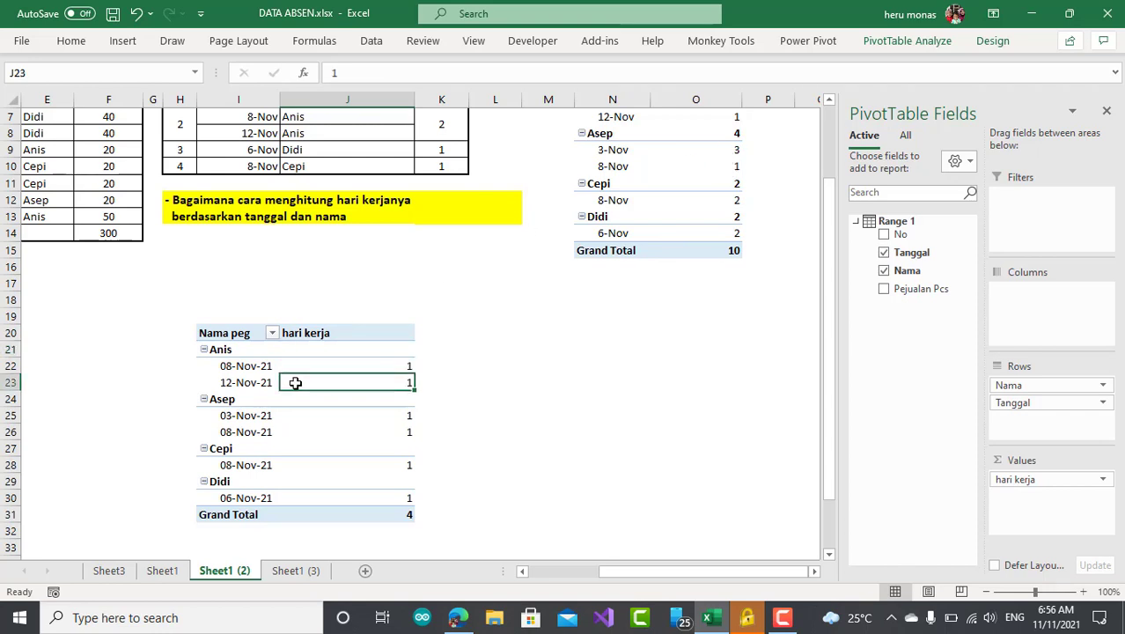
pyautogui.click(990, 41)
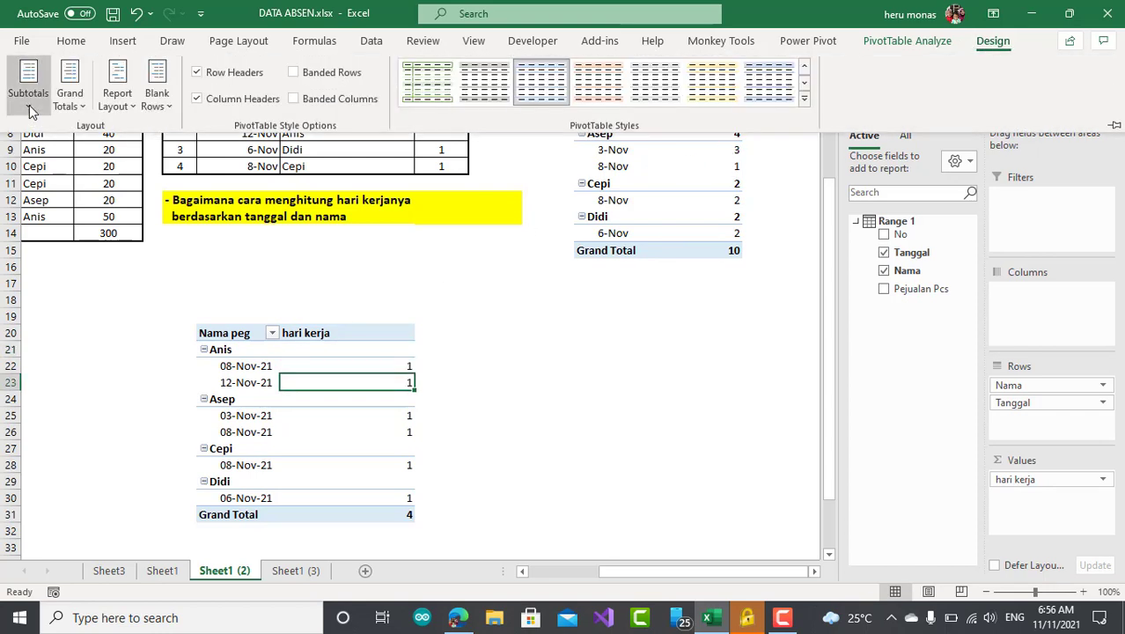
pyautogui.click(29, 105)
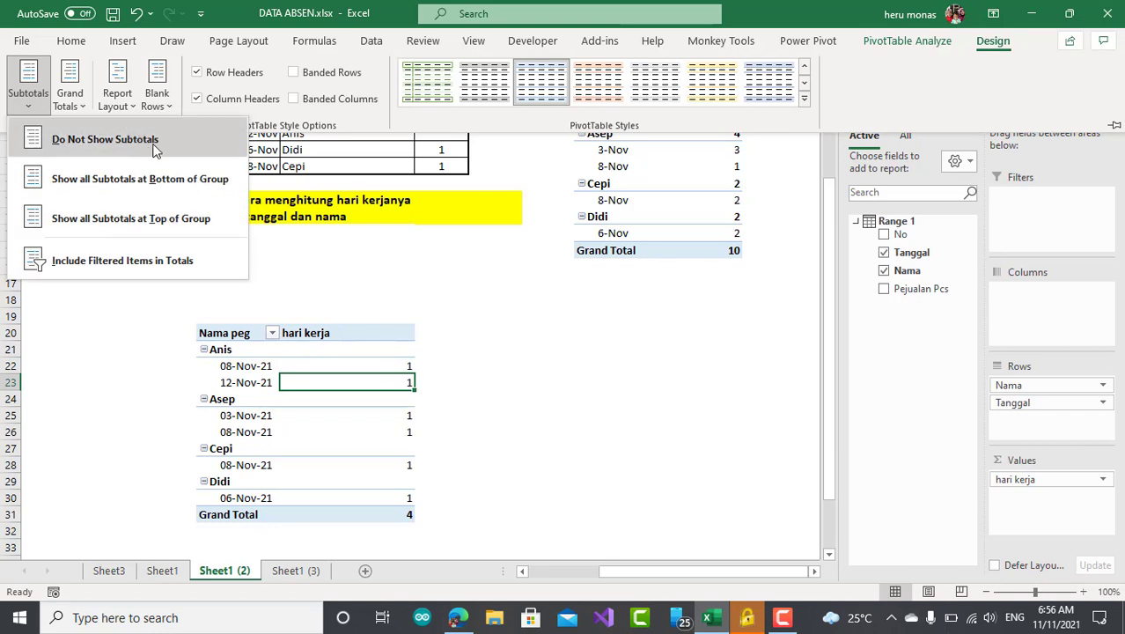
pyautogui.click(199, 218)
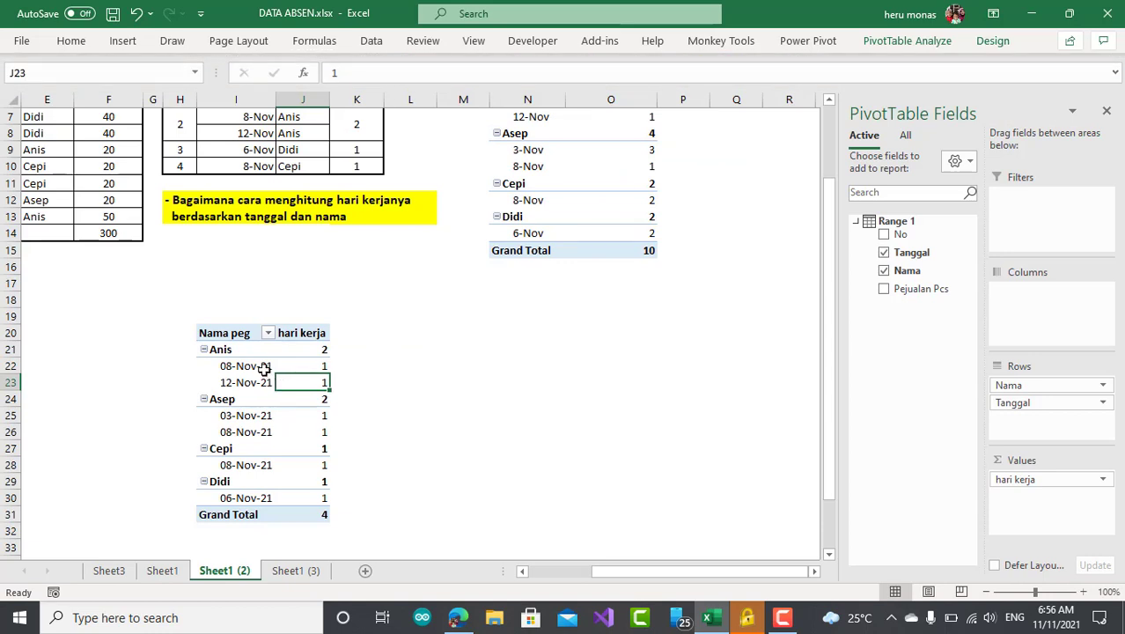
# - Collapse the entire Nama field in the hari kerja pivot table so that the dates under each name are hidden
pyautogui.click(247, 342)
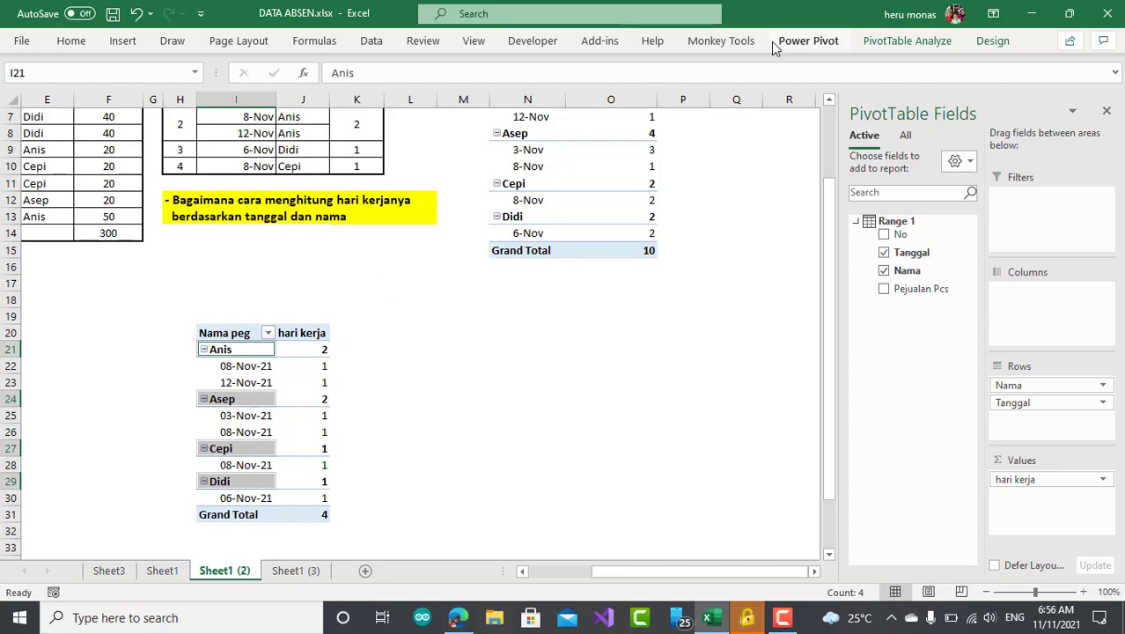
pyautogui.click(925, 46)
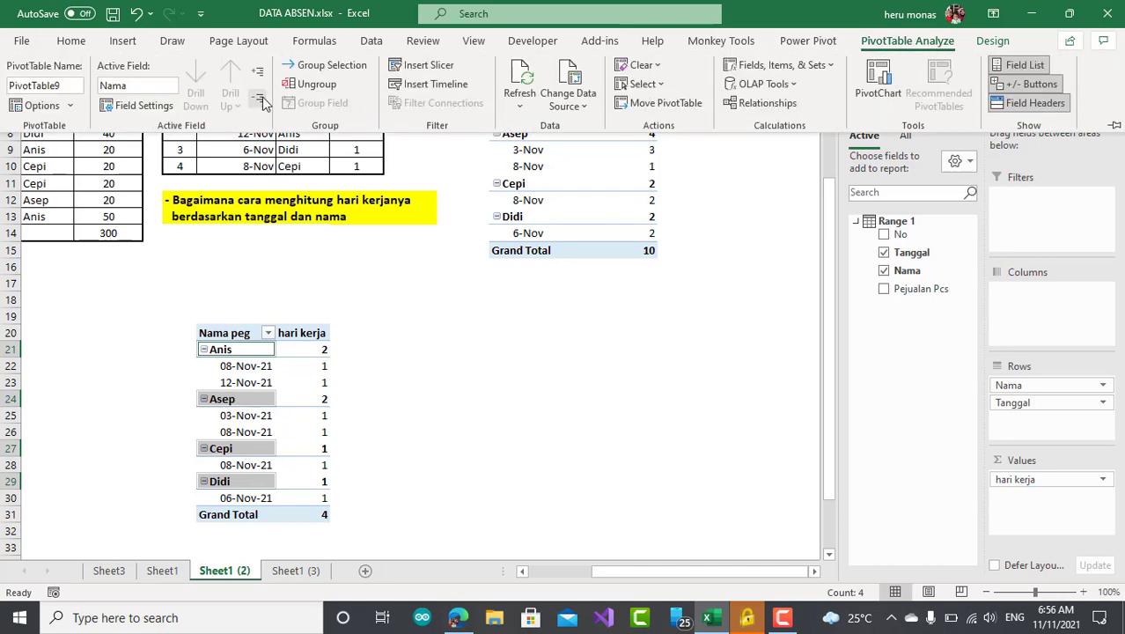
pyautogui.click(260, 100)
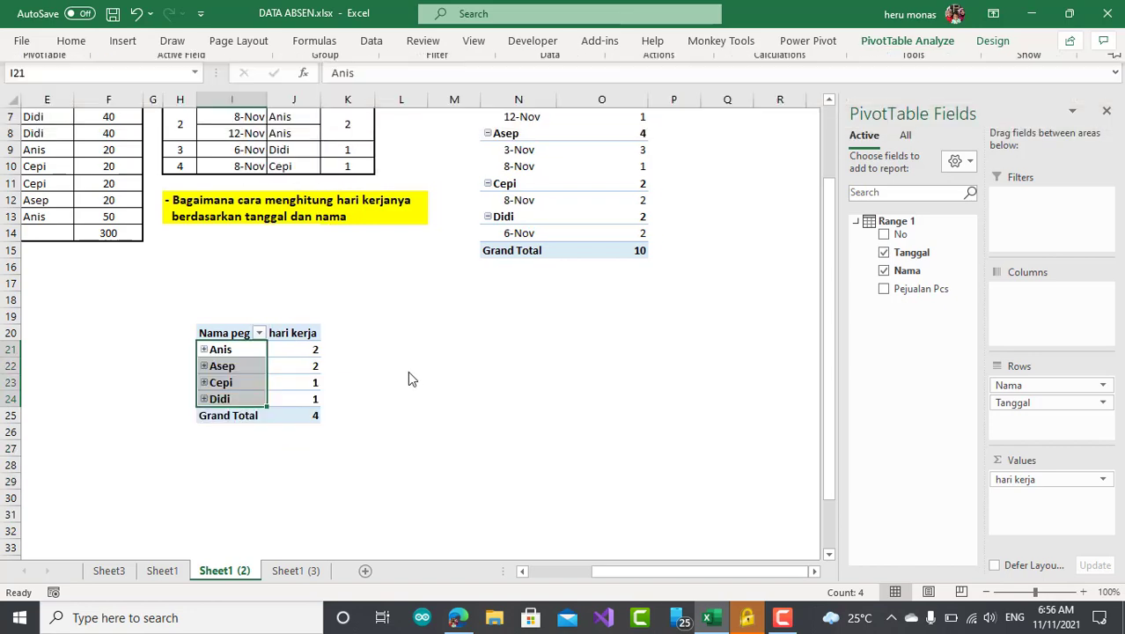
pyautogui.click(359, 416)
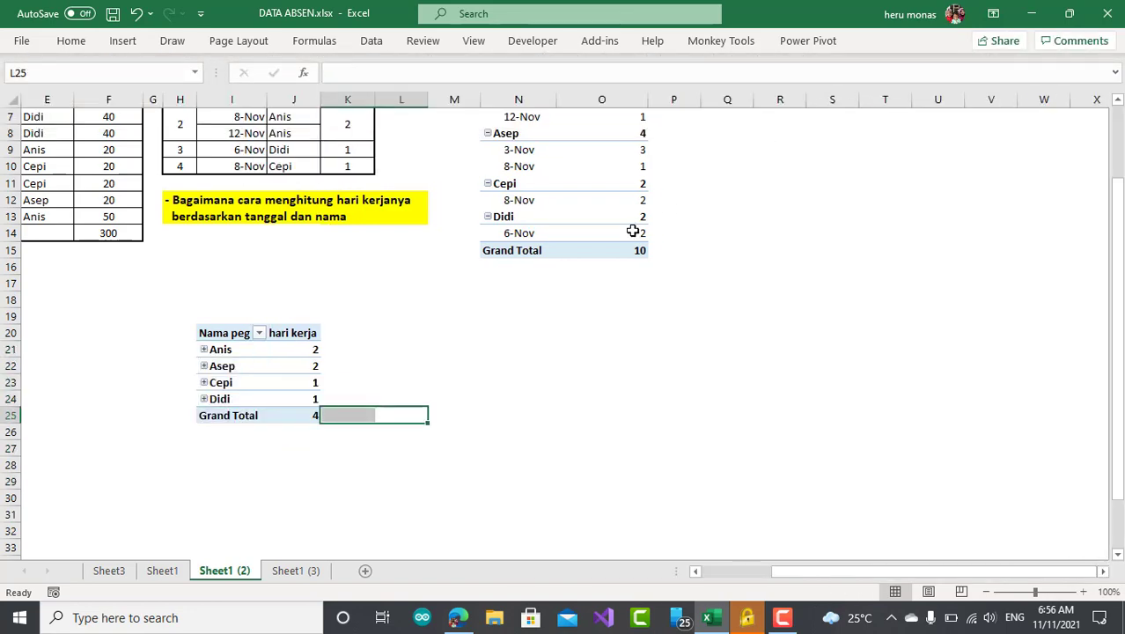
# - Turn off grand totals for rows and columns in the hari kerja pivot table
pyautogui.click(291, 394)
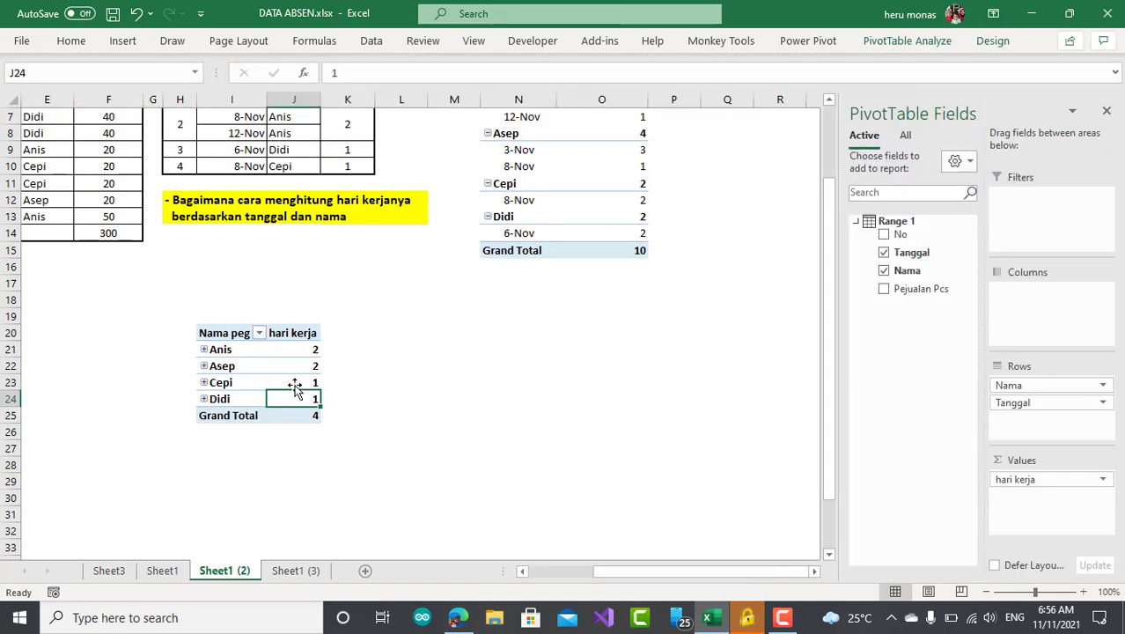
pyautogui.click(914, 44)
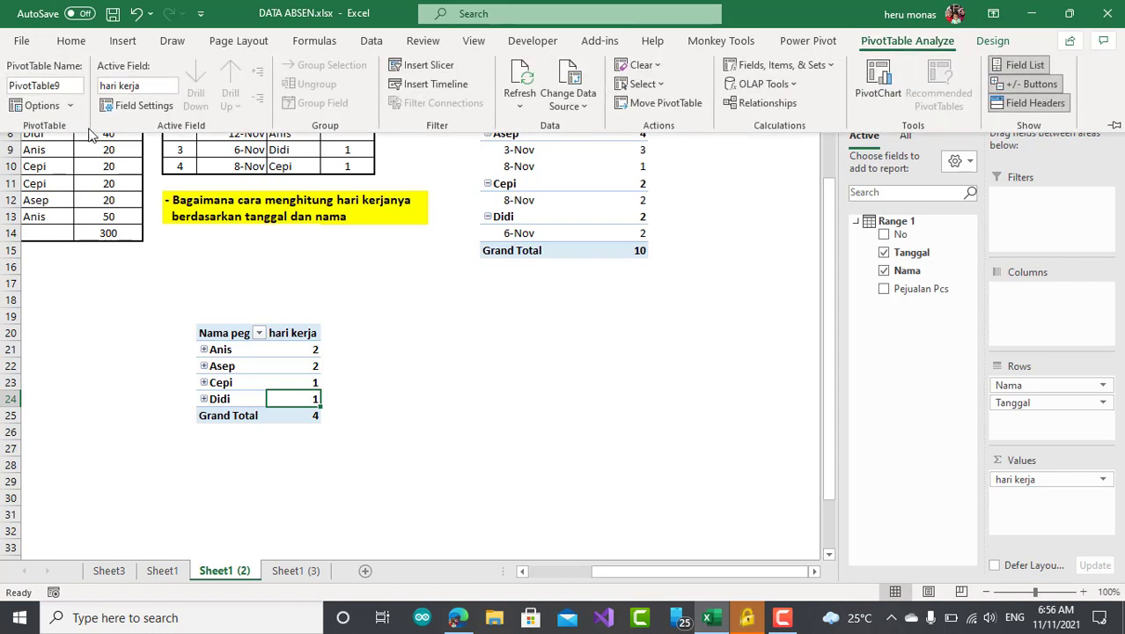
pyautogui.click(991, 40)
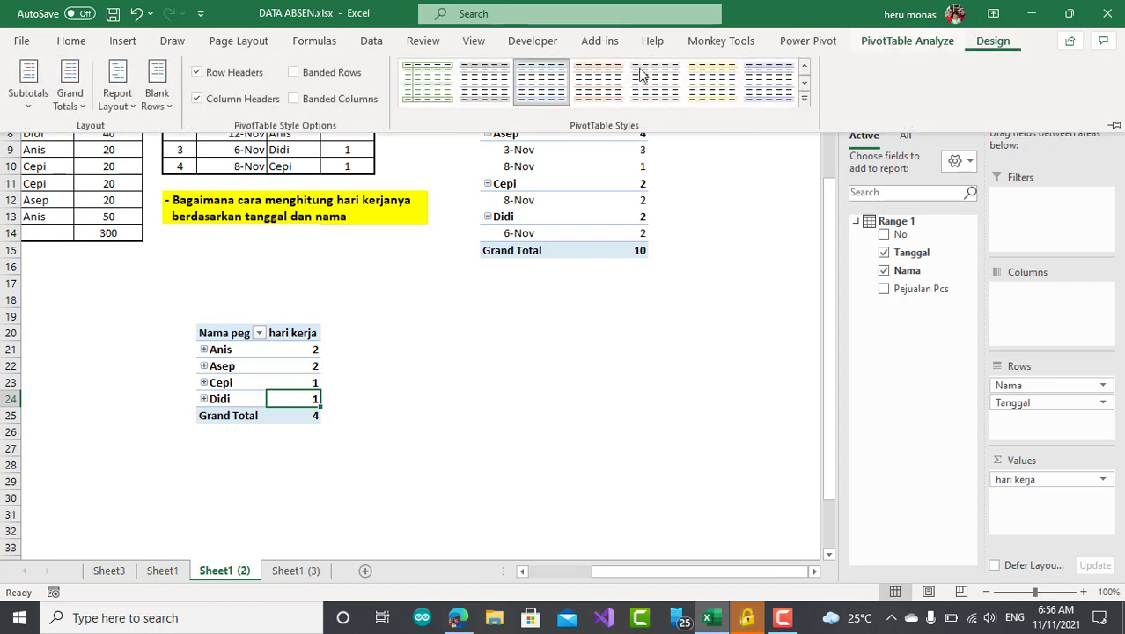
pyautogui.click(70, 99)
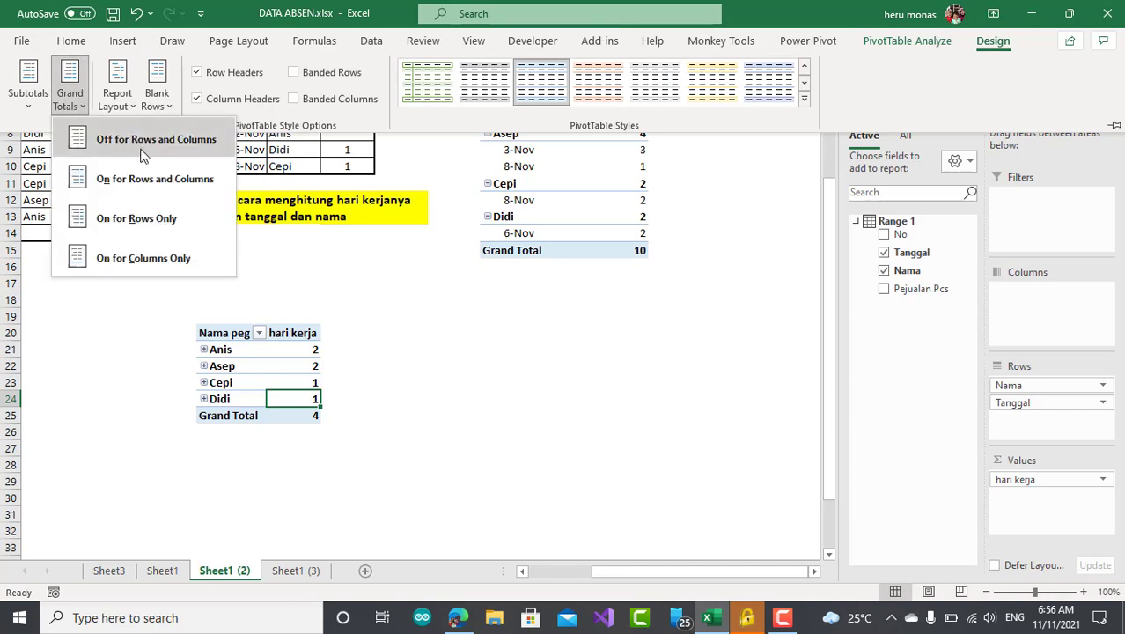
pyautogui.click(144, 155)
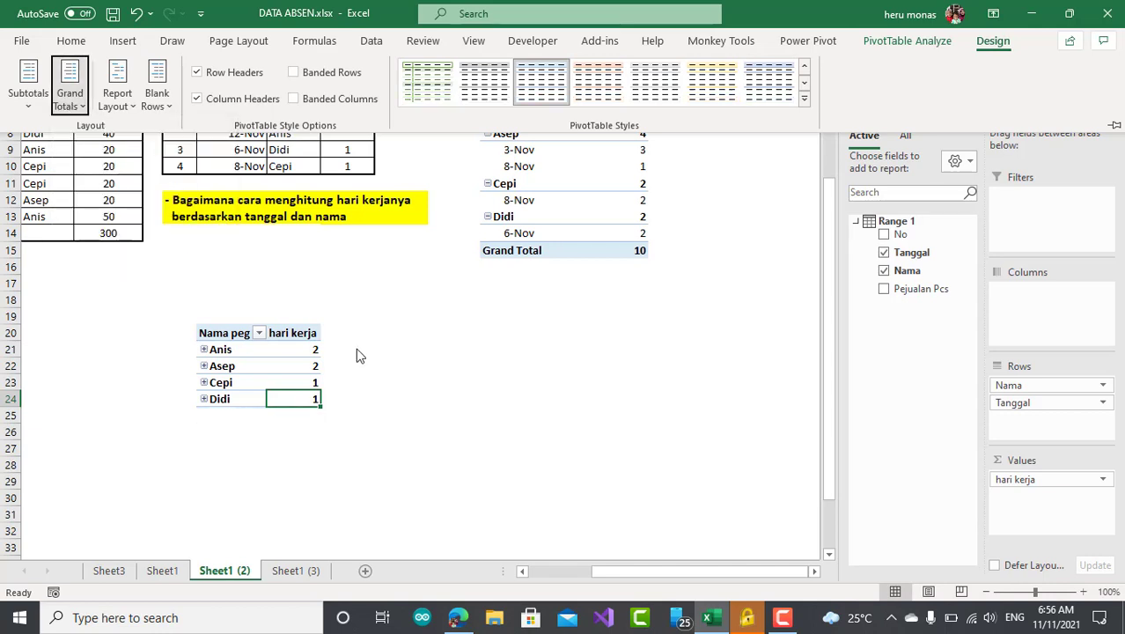
pyautogui.click(429, 418)
pyautogui.click(424, 415)
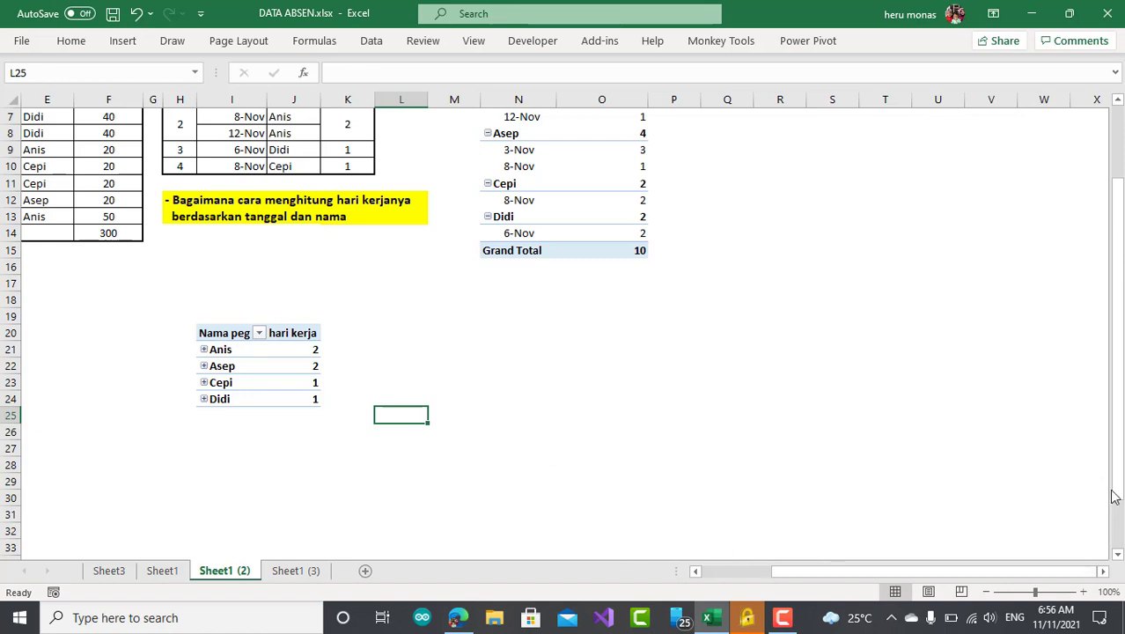
pyautogui.moveTo(1116, 494); pyautogui.dragTo(1119, 422)
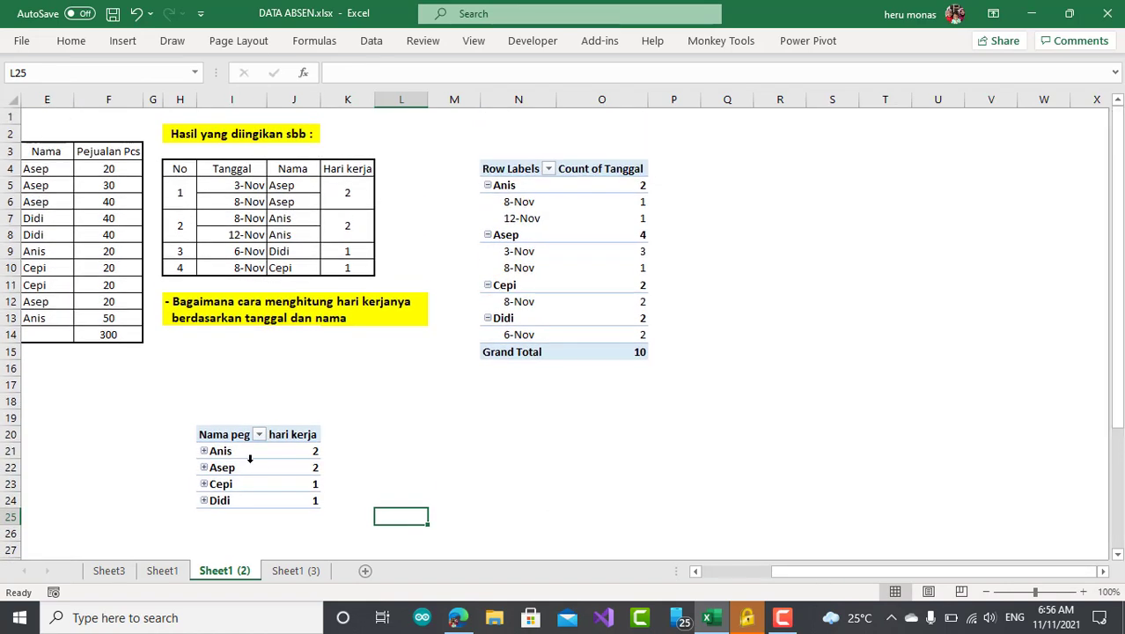
# - Examine the dates under the first two names in the hari kerja pivot table by expanding and collapsing them
pyautogui.click(203, 450)
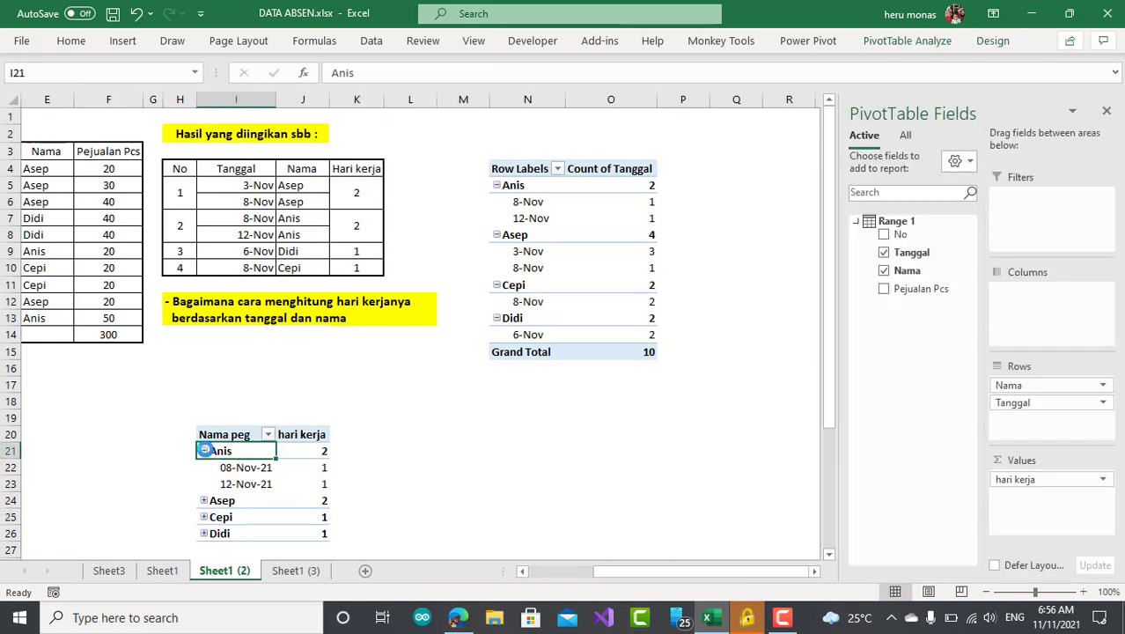
pyautogui.click(203, 450)
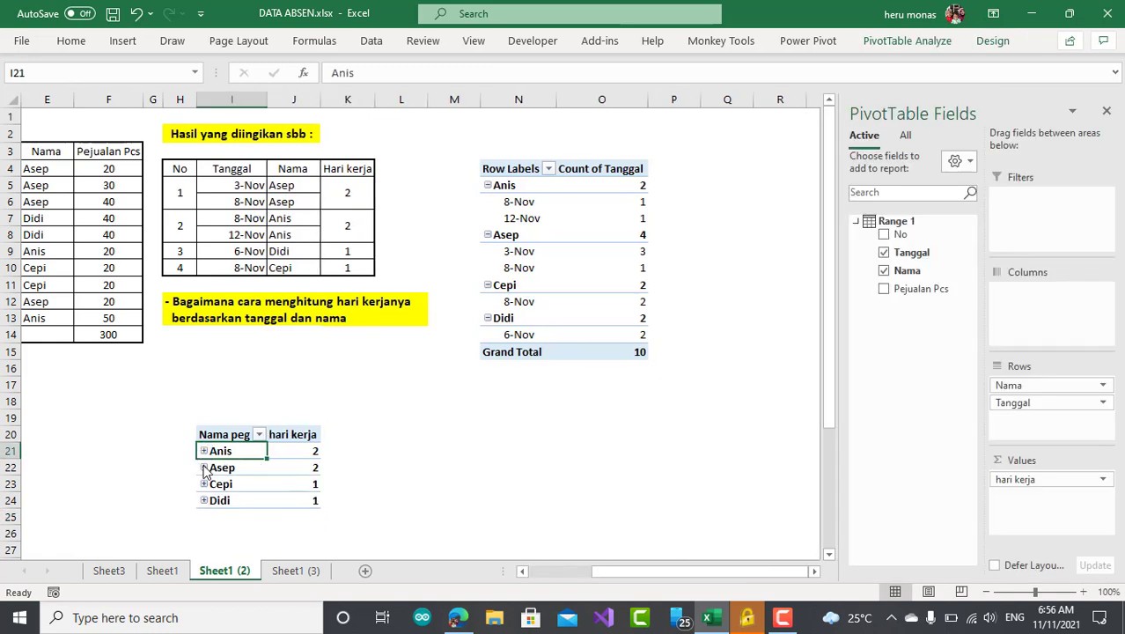
pyautogui.click(203, 468)
pyautogui.click(203, 468)
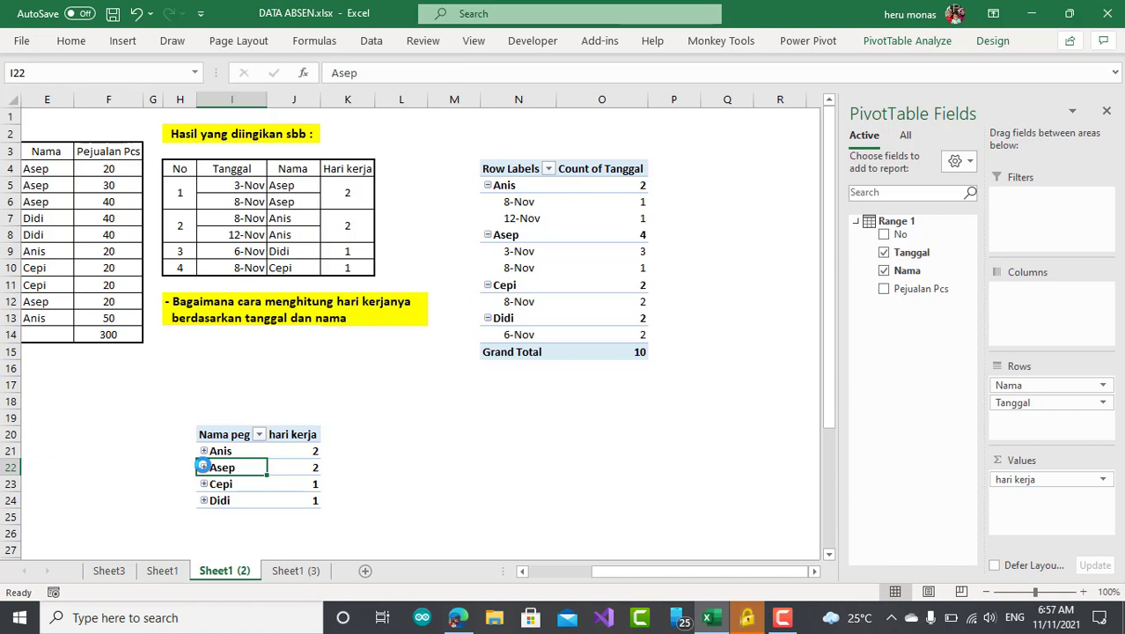
pyautogui.click(432, 512)
# - Delete the total row 14 below the sales data on Sheet1 (3)
pyautogui.click(315, 572)
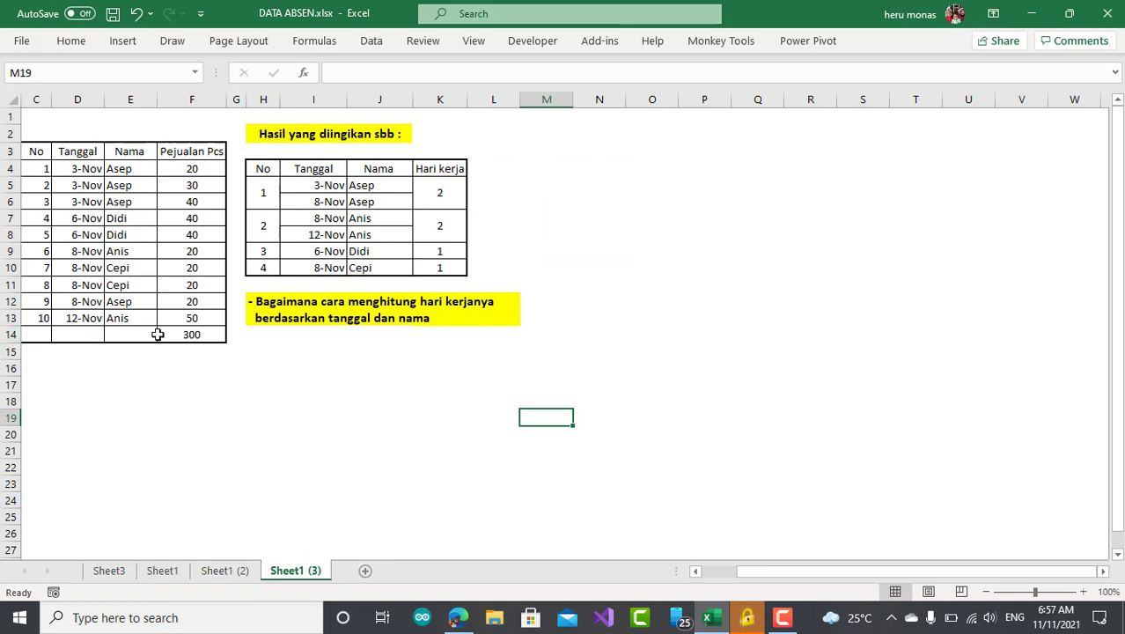
pyautogui.click(186, 332)
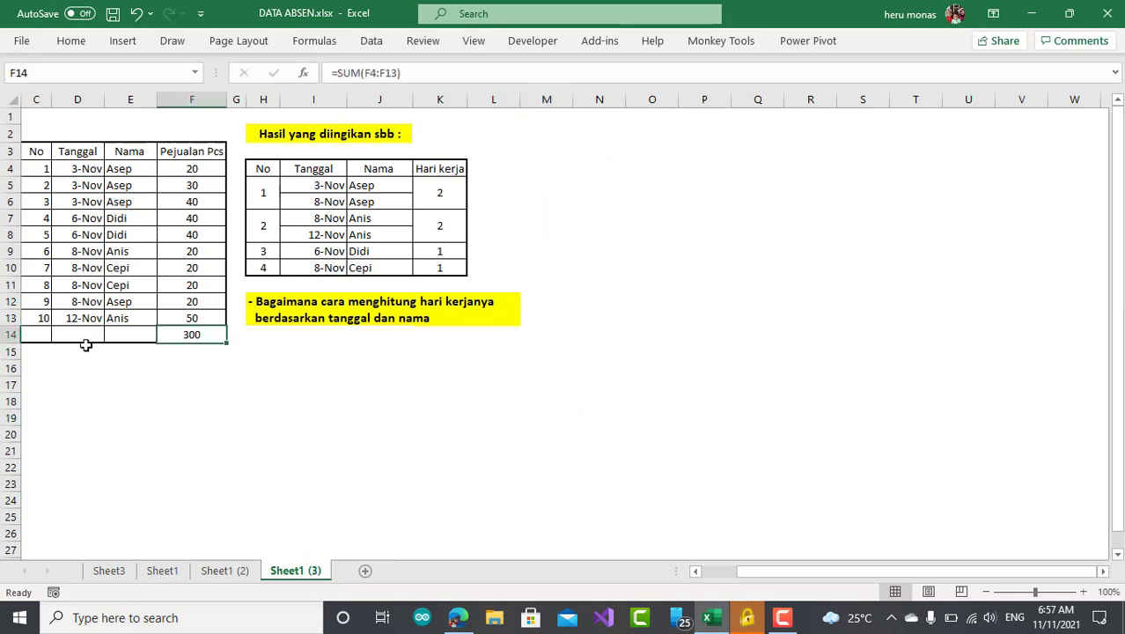
pyautogui.click(5, 335)
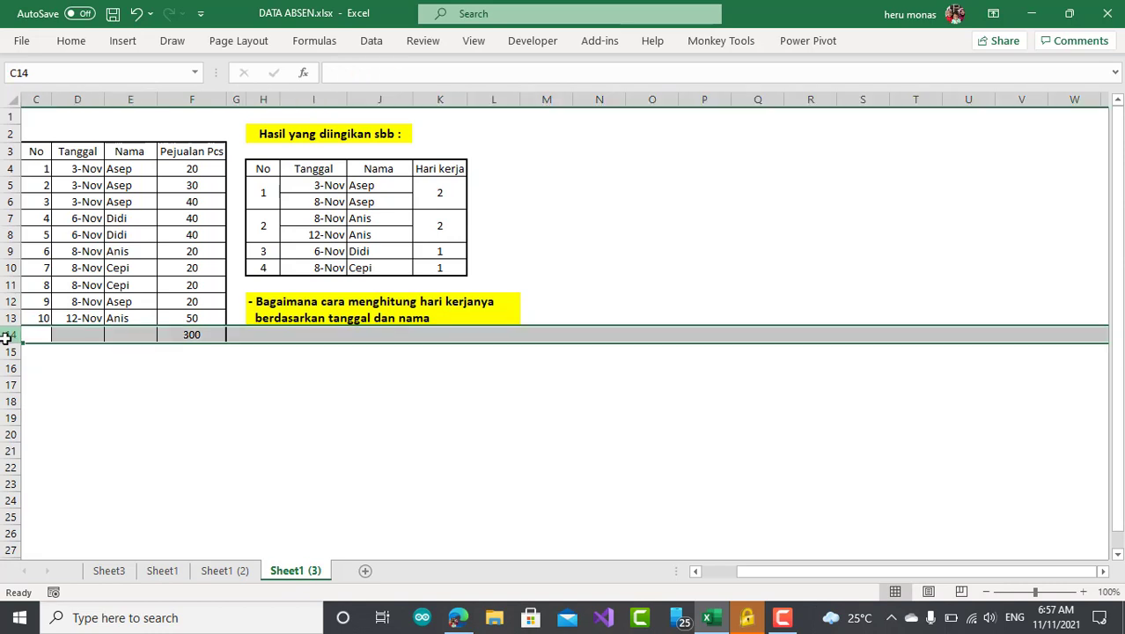
pyautogui.rightClick(4, 335)
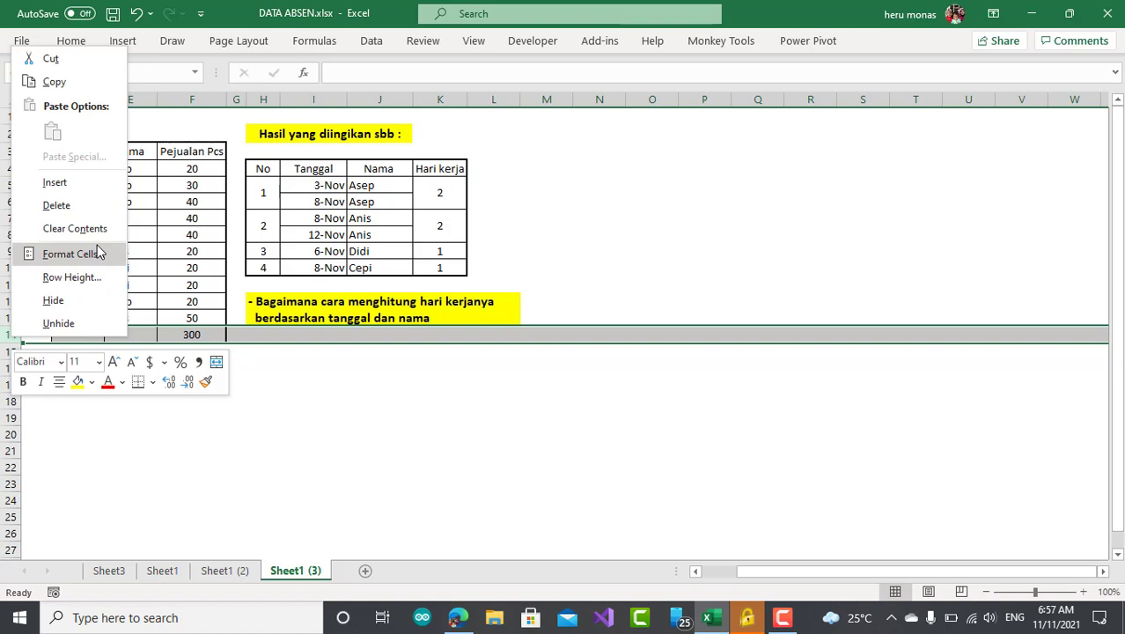
pyautogui.click(68, 209)
# - Total the sales above the Pejualan Pcs header in F2 with =SUM(F4:F13), and clear that cell again
pyautogui.click(197, 128)
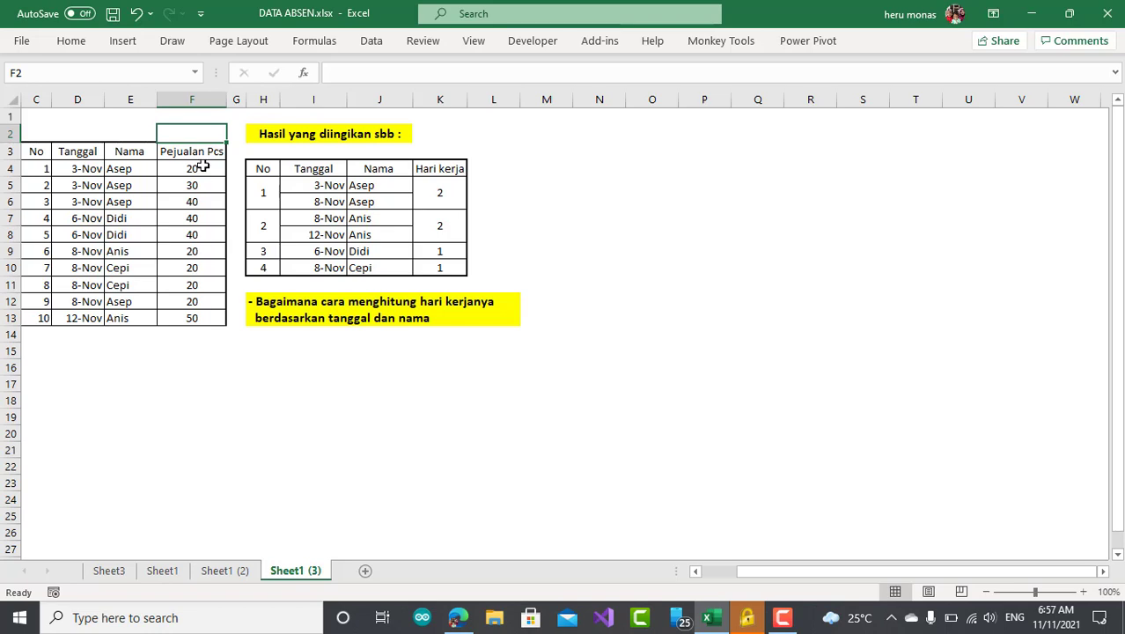
pyautogui.write('sum')
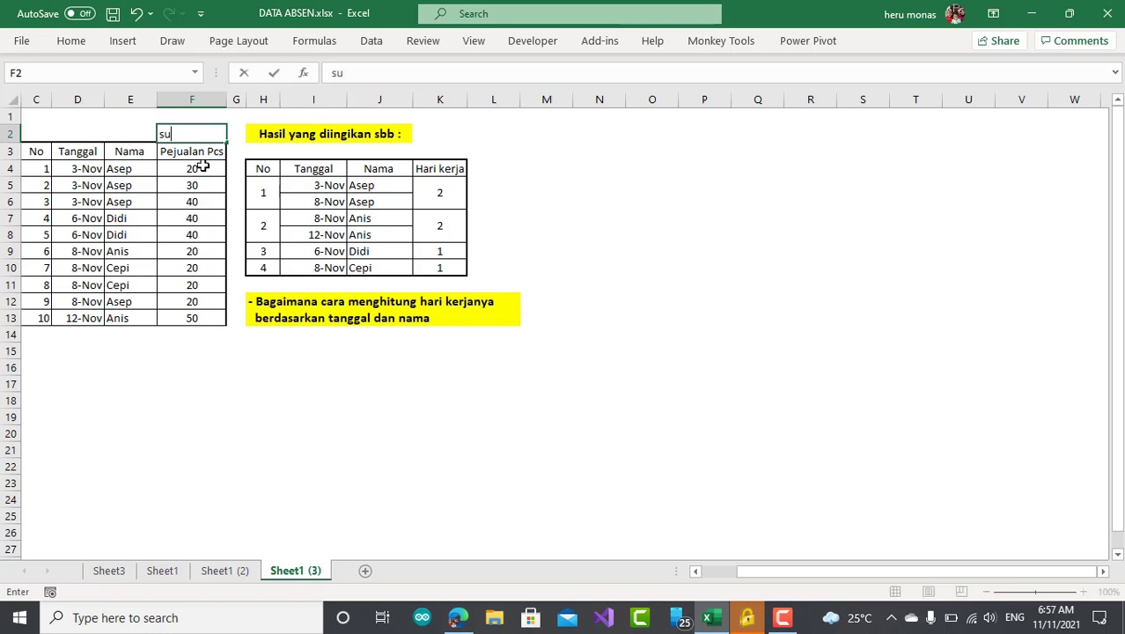
pyautogui.press('BackSpace')
pyautogui.press('BackSpace')
pyautogui.write('=sum')
pyautogui.press('Tab')
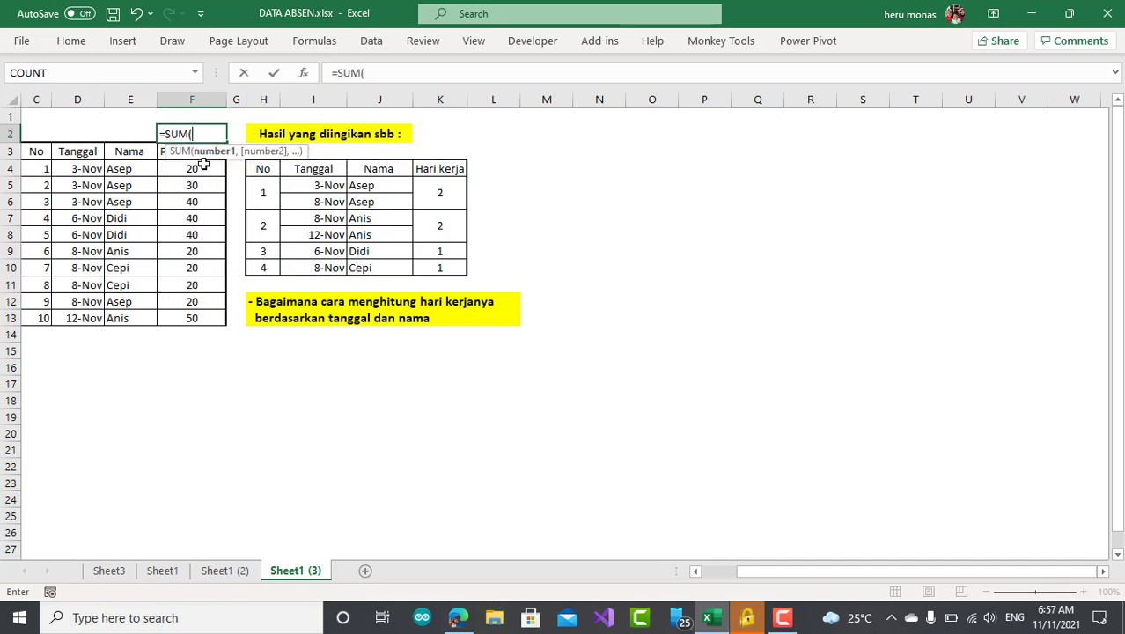
pyautogui.moveTo(203, 164); pyautogui.dragTo(194, 320)
pyautogui.write(')')
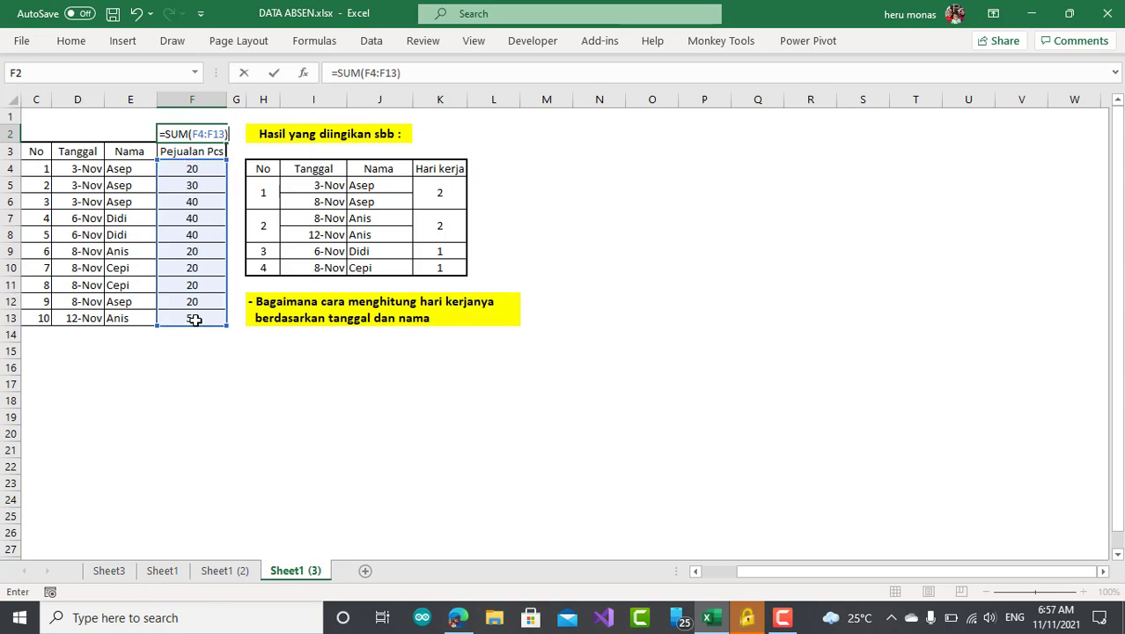
pyautogui.press('Return')
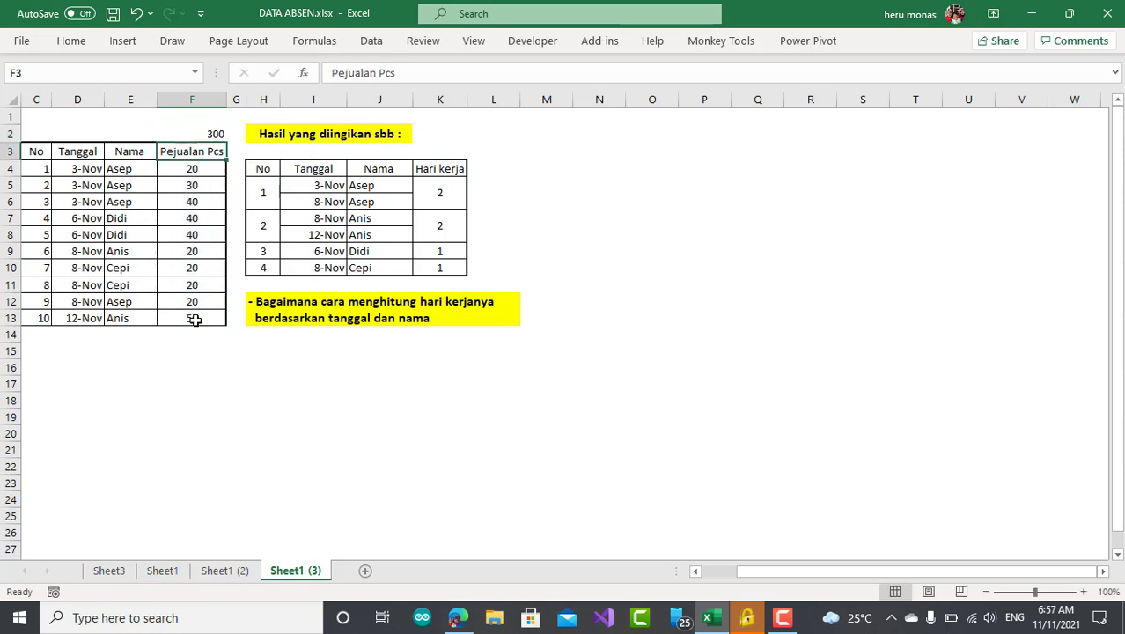
pyautogui.click(207, 135)
pyautogui.press('Delete')
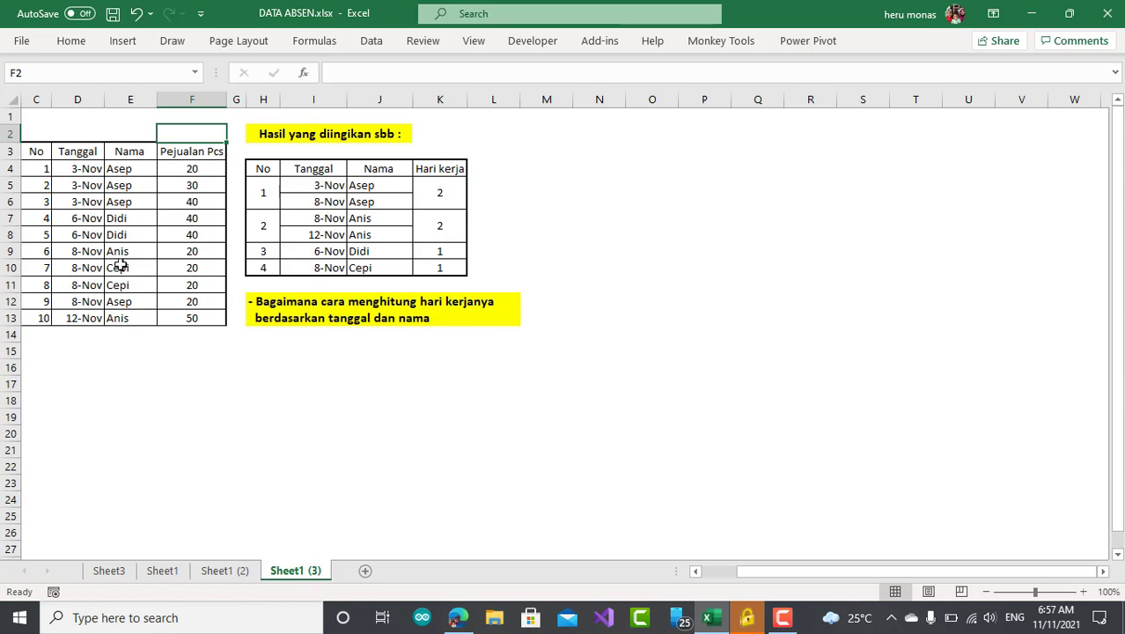
# - Format the range C3:F13 as a table with headers in a blue medium style
pyautogui.moveTo(42, 153); pyautogui.dragTo(197, 317)
pyautogui.click(77, 49)
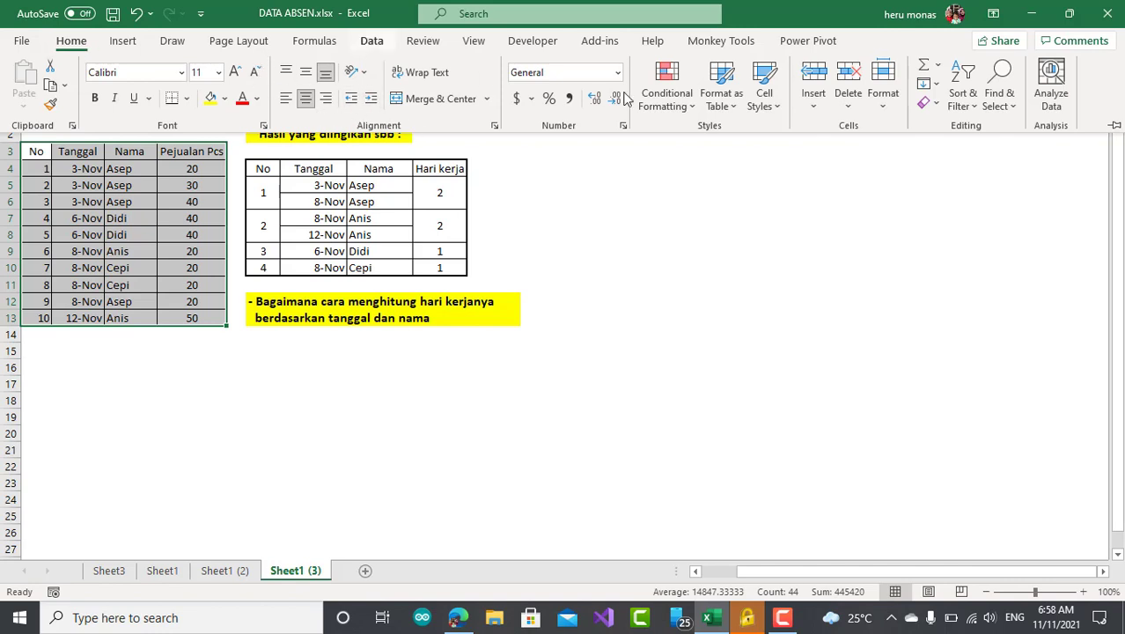
pyautogui.click(735, 109)
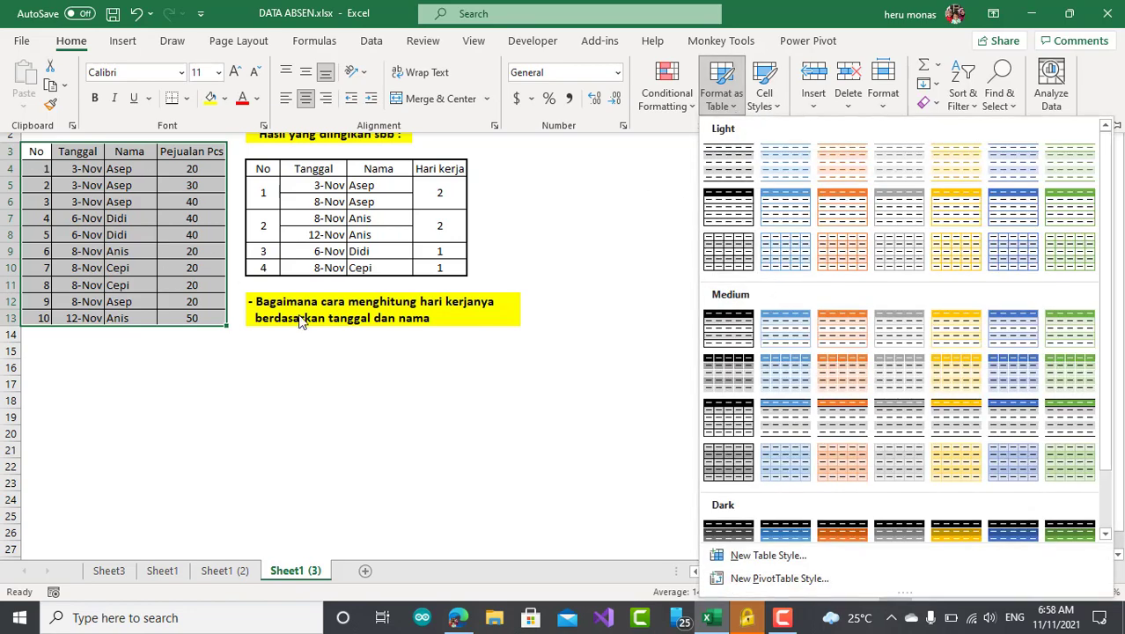
pyautogui.click(800, 374)
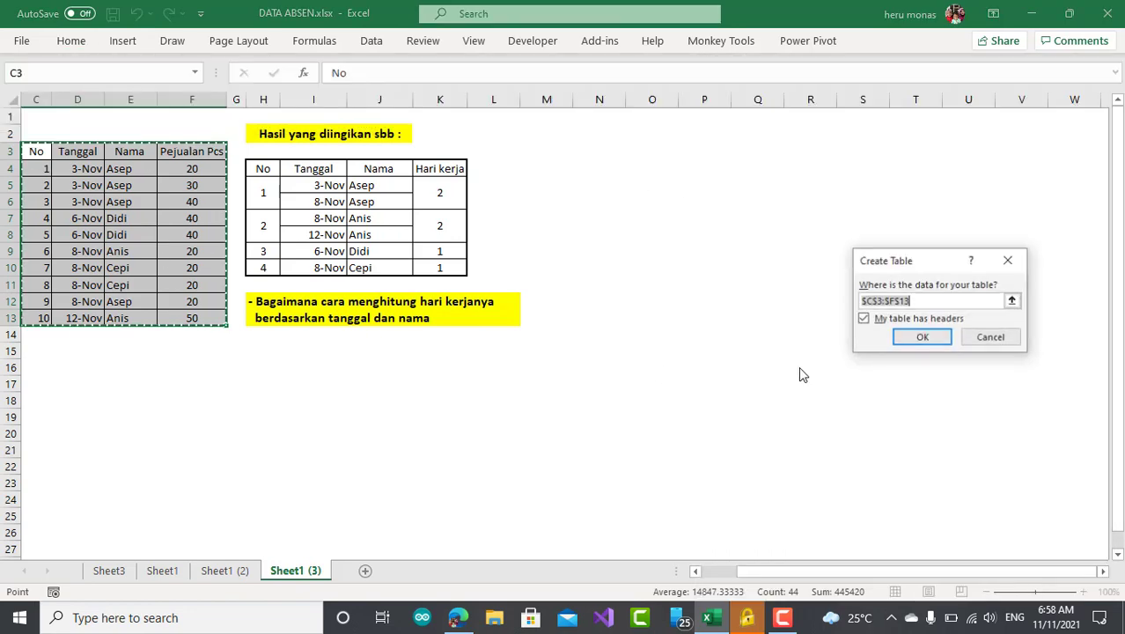
pyautogui.click(922, 338)
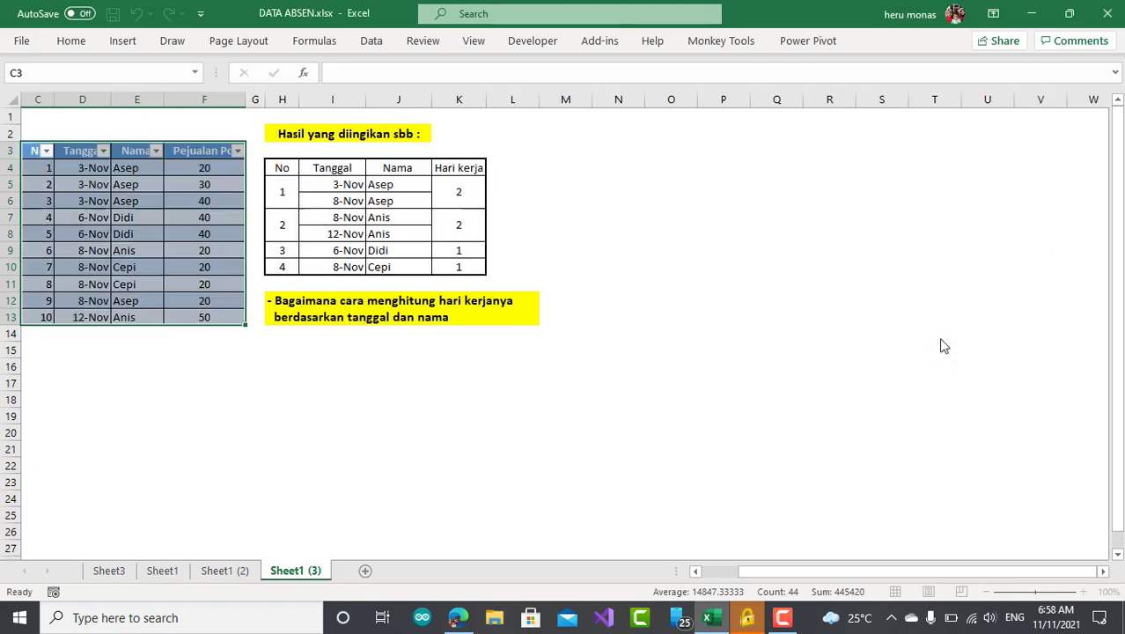
pyautogui.click(336, 380)
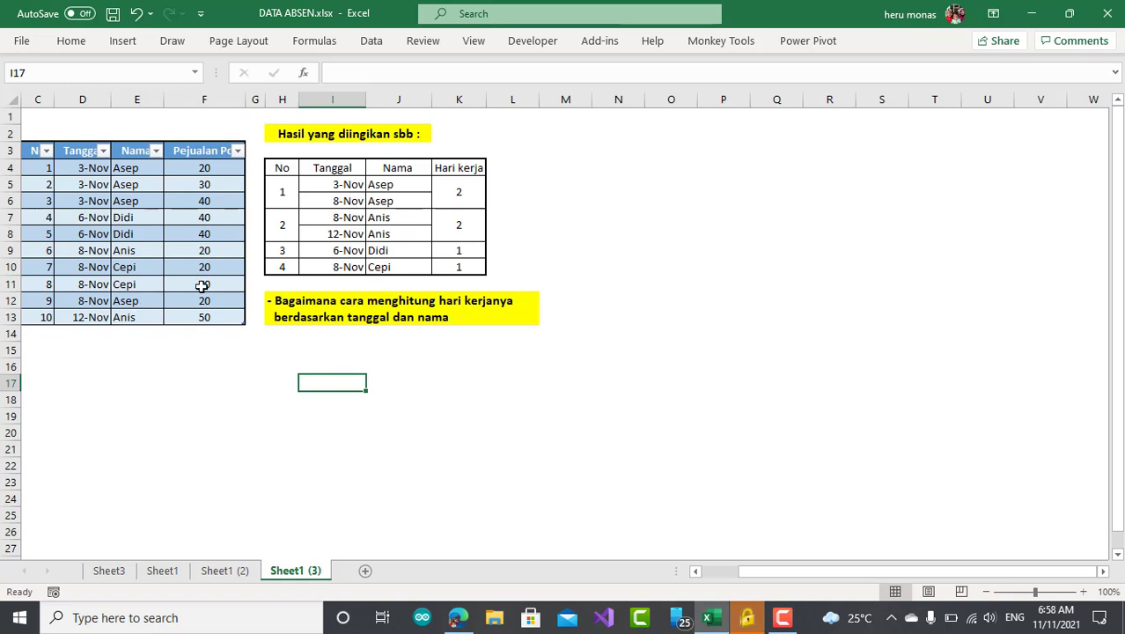
pyautogui.click(176, 256)
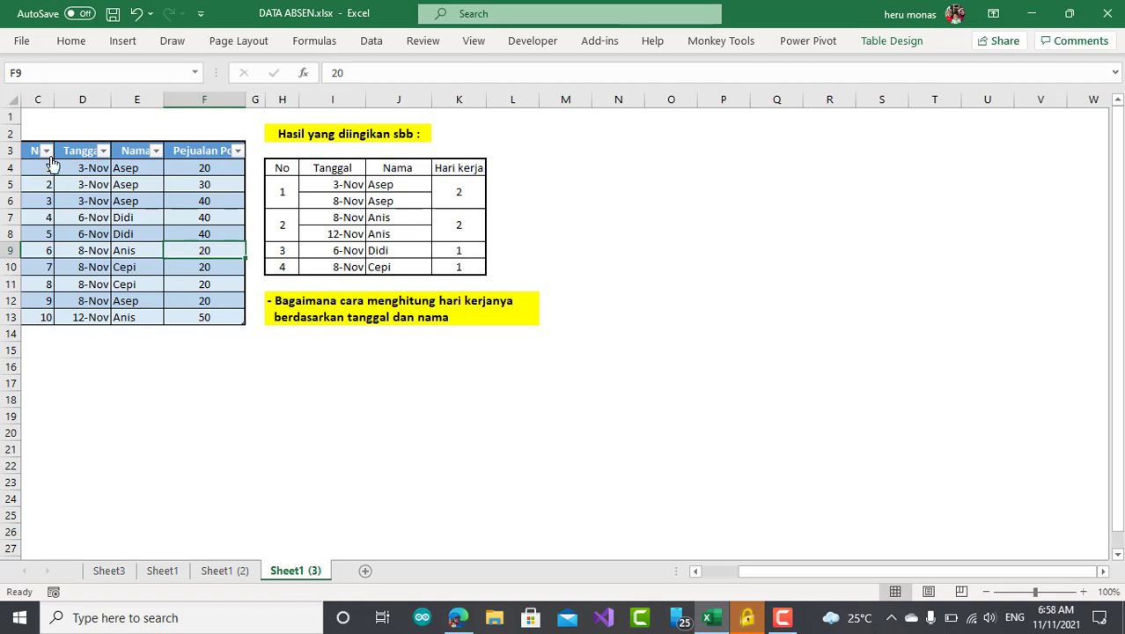
pyautogui.moveTo(35, 151); pyautogui.dragTo(141, 168)
pyautogui.moveTo(201, 233); pyautogui.dragTo(200, 316)
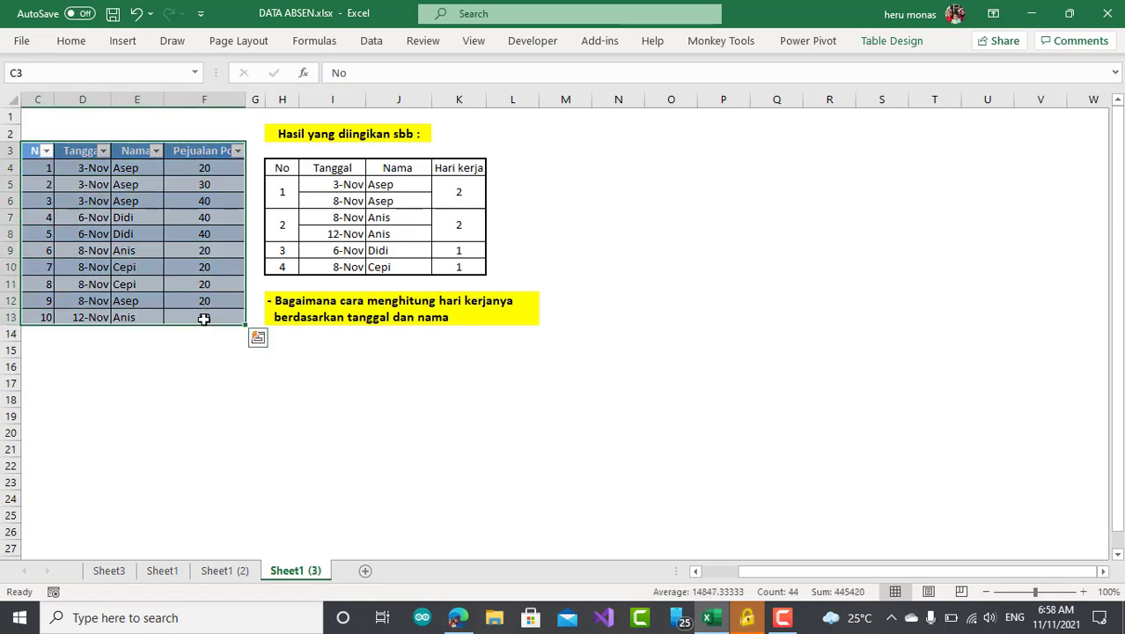
pyautogui.click(117, 48)
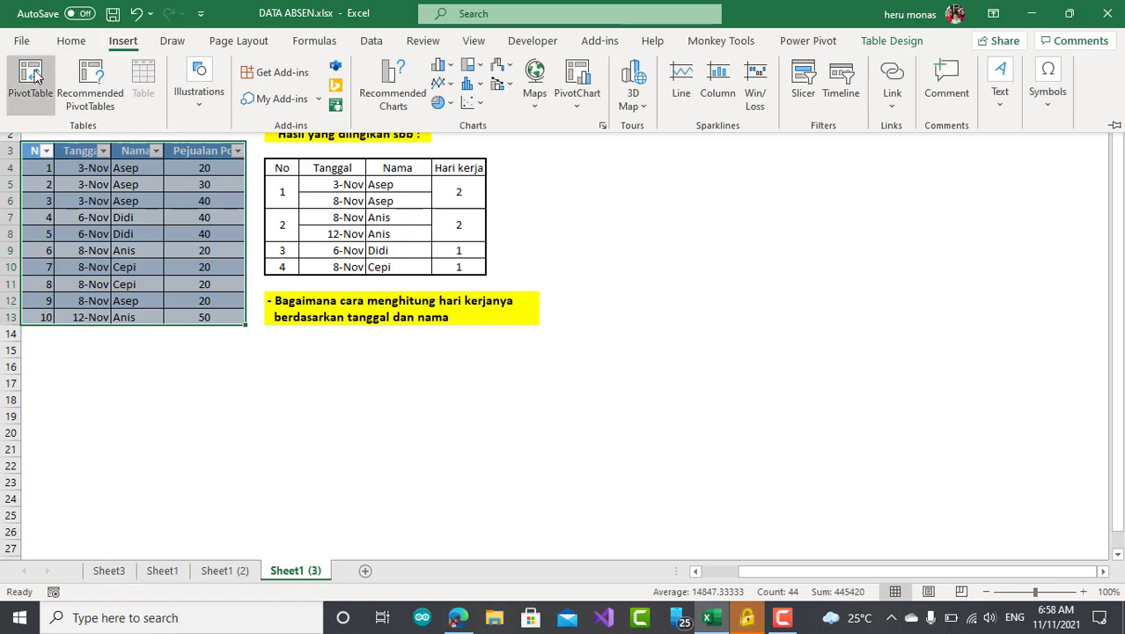
pyautogui.click(33, 78)
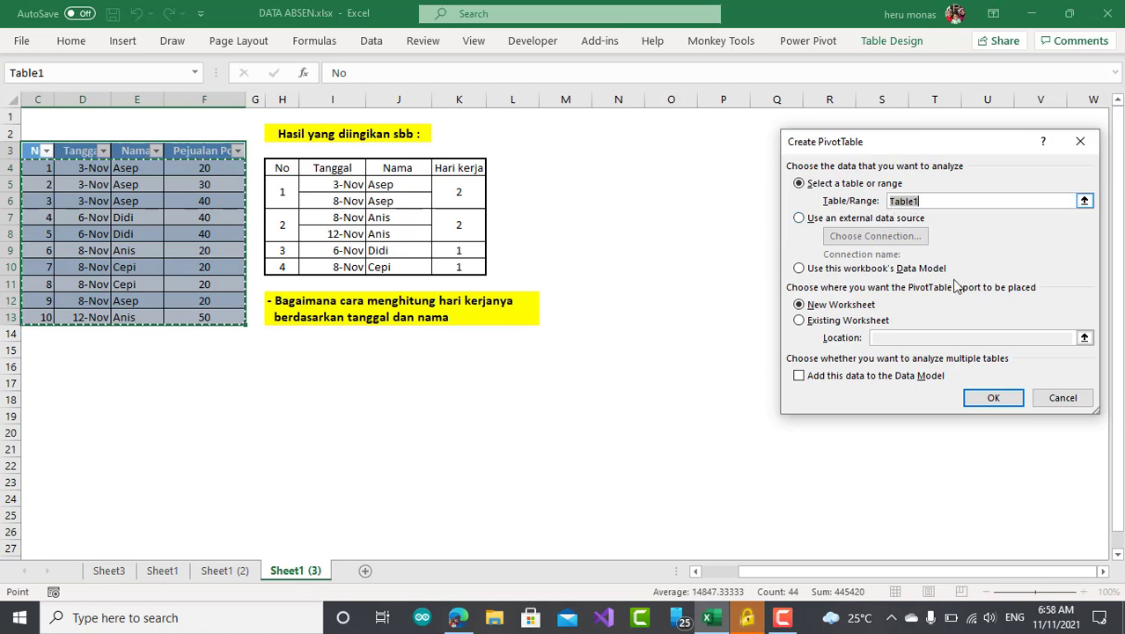
pyautogui.click(1062, 397)
pyautogui.click(630, 330)
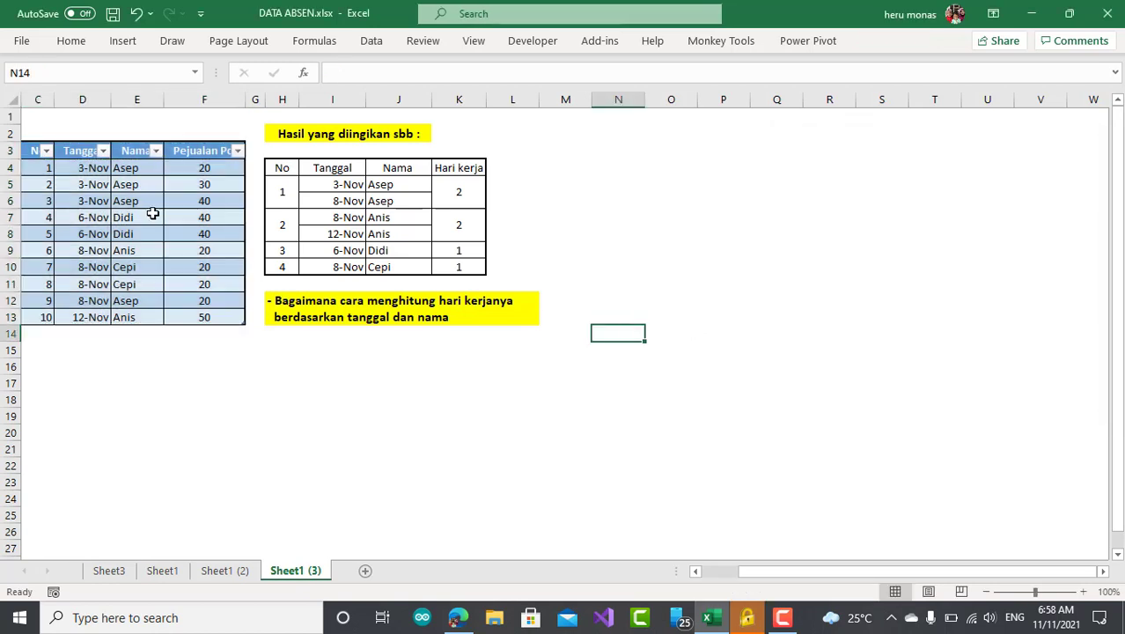
# - Rename the sales data table as TblAbsensi
pyautogui.click(152, 214)
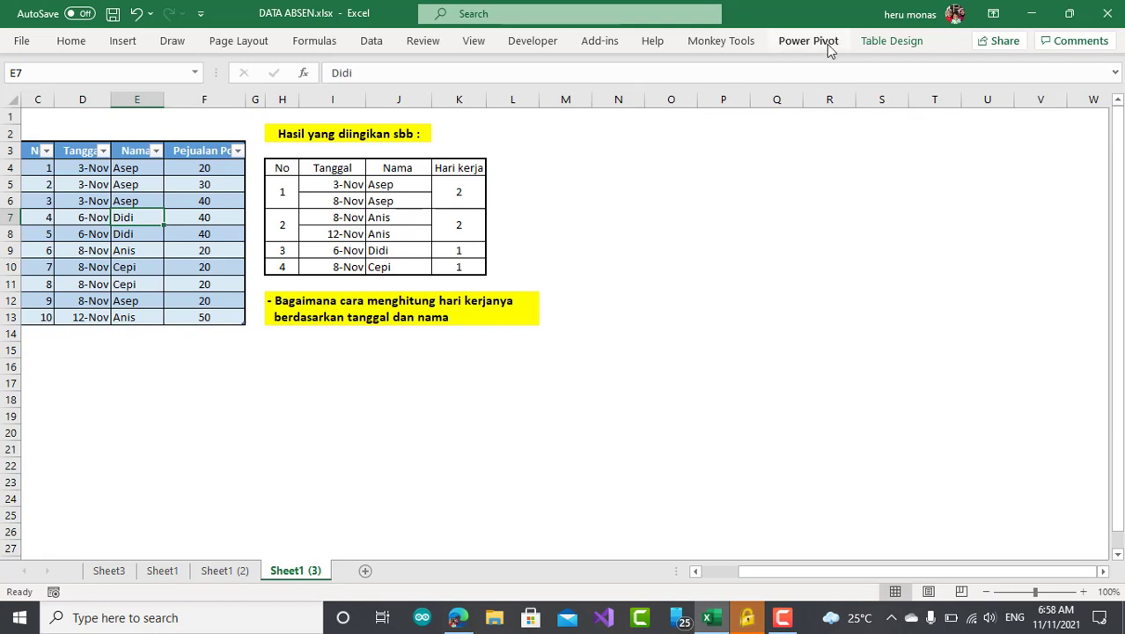
pyautogui.click(917, 42)
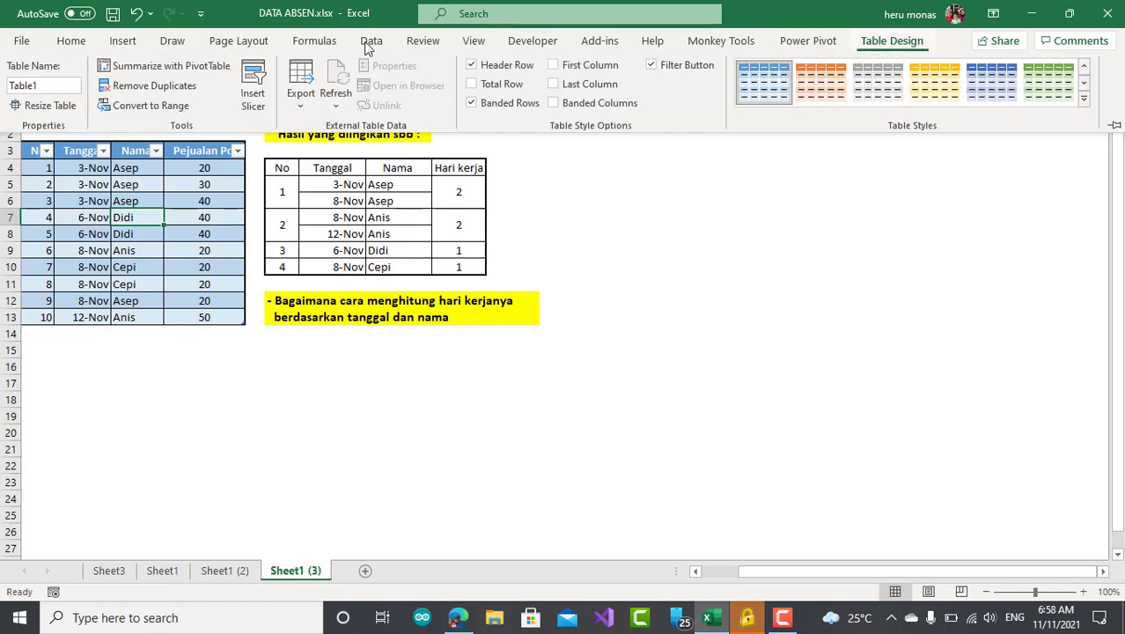
pyautogui.click(44, 85)
pyautogui.moveTo(54, 85); pyautogui.dragTo(3, 86)
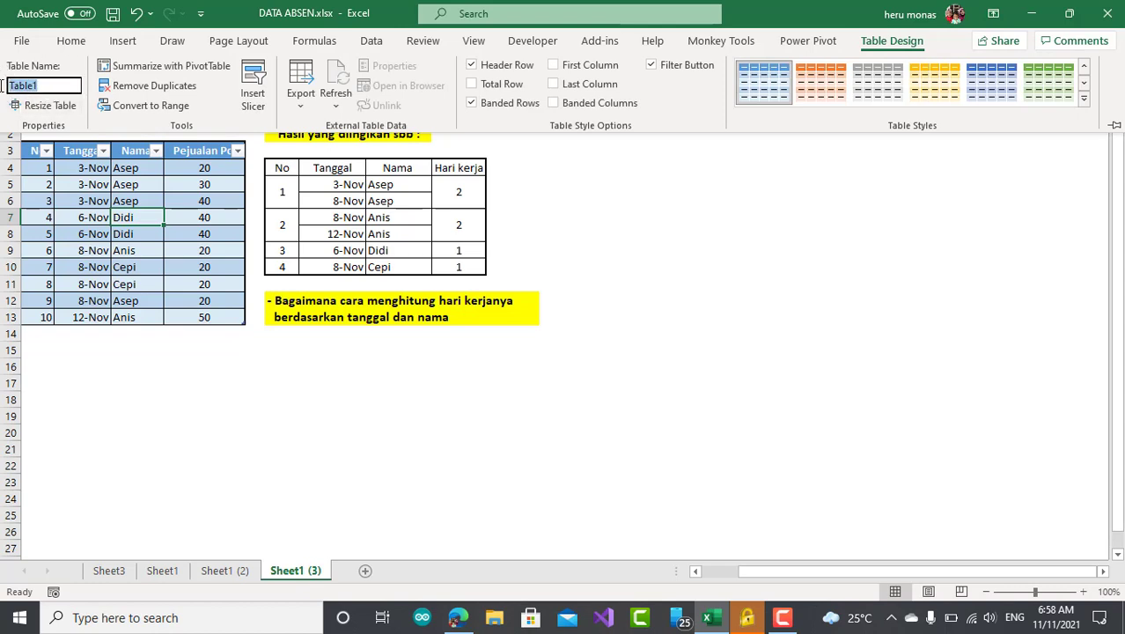
pyautogui.write('TblAbsensi')
pyautogui.press('Return')
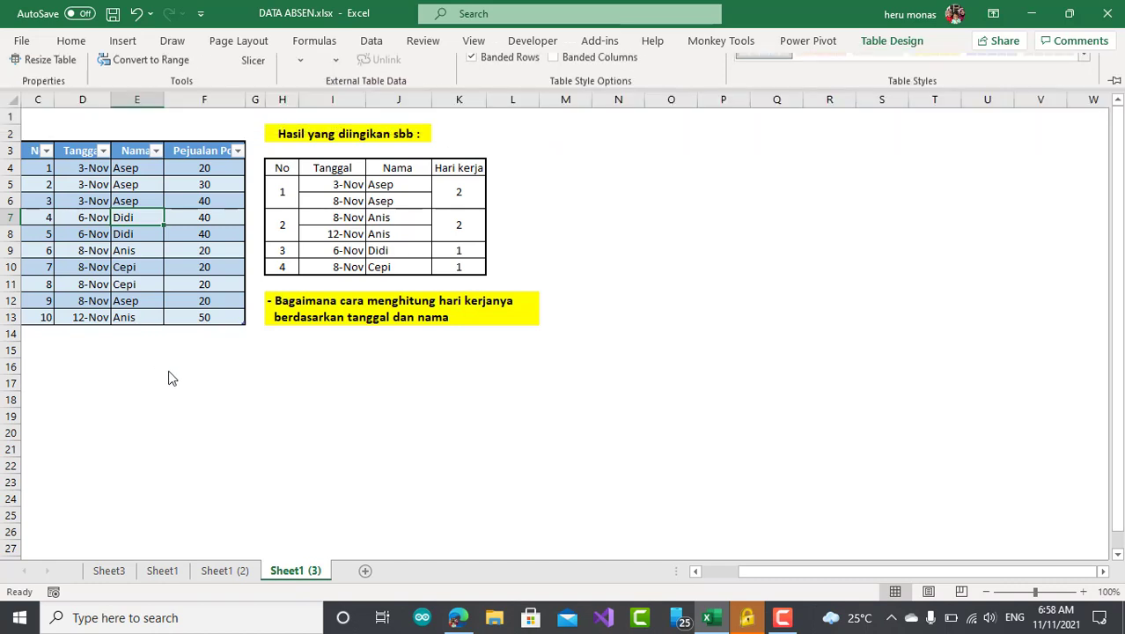
# - Create a pivot table from TblAbsensi at I15 on Sheet1 (3), adding the data to the Data Model
pyautogui.click(171, 317)
pyautogui.moveTo(40, 156); pyautogui.dragTo(219, 322)
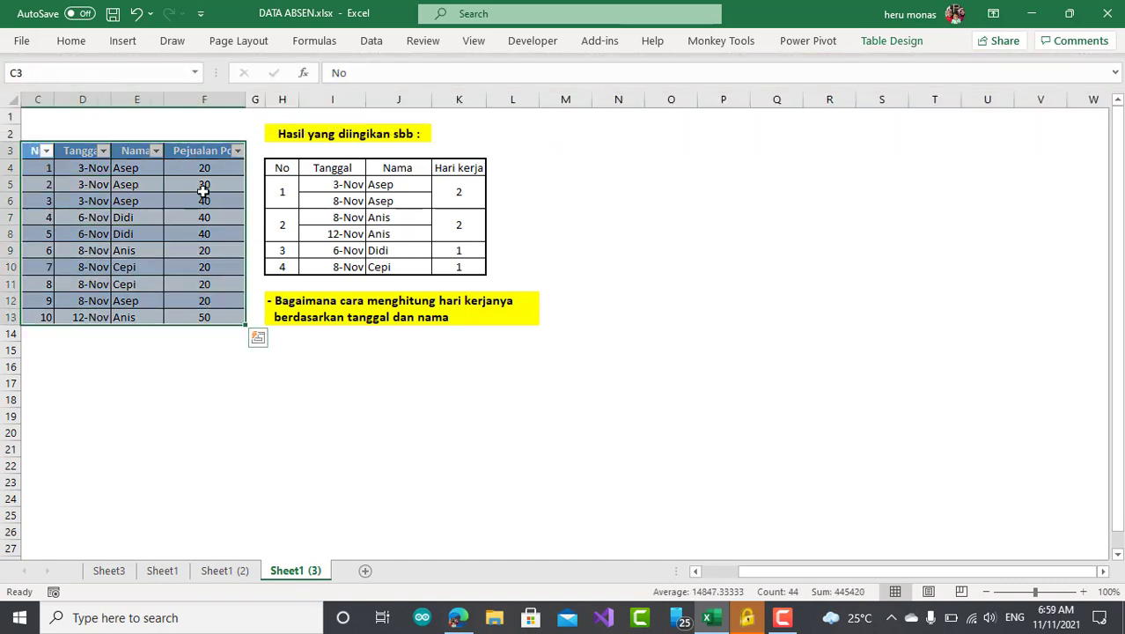
pyautogui.click(123, 41)
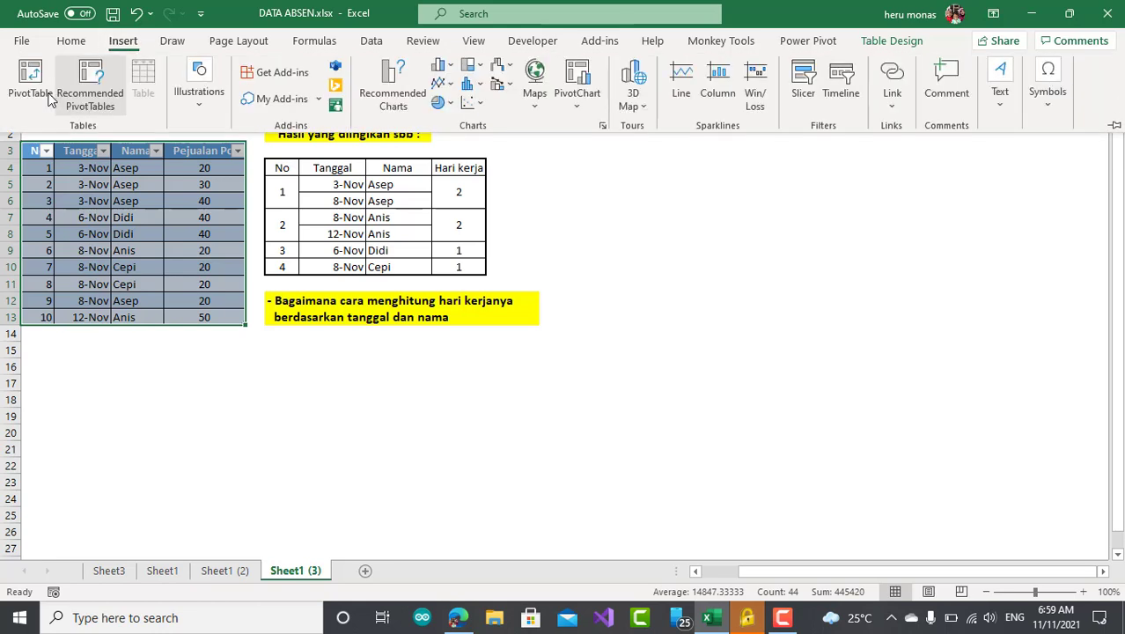
pyautogui.click(41, 83)
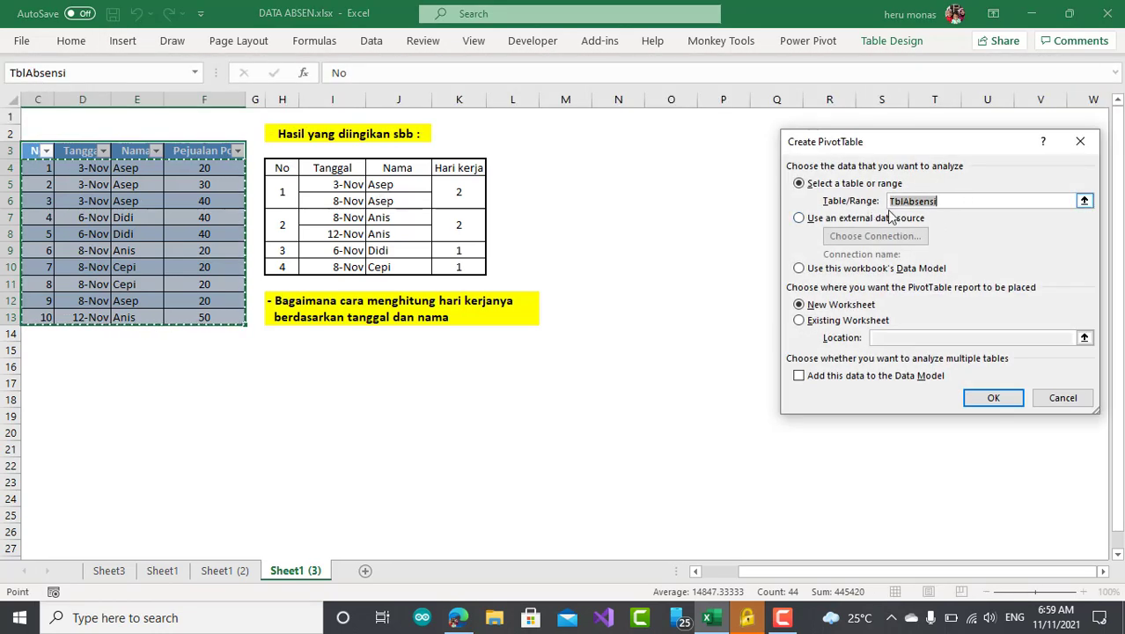
pyautogui.click(822, 322)
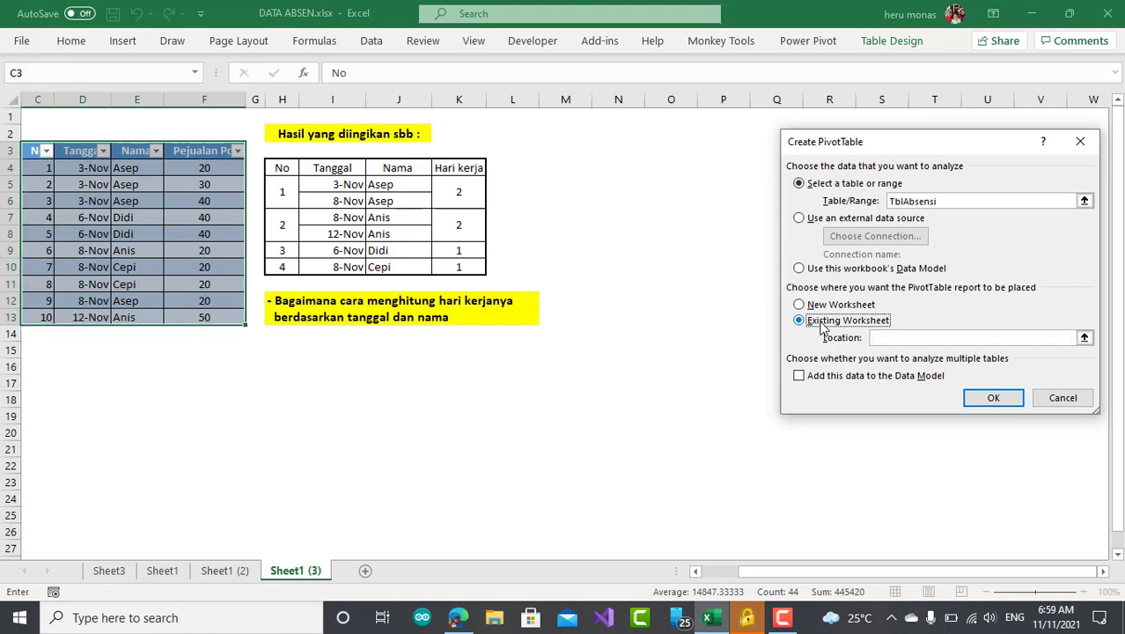
pyautogui.click(890, 337)
pyautogui.click(331, 356)
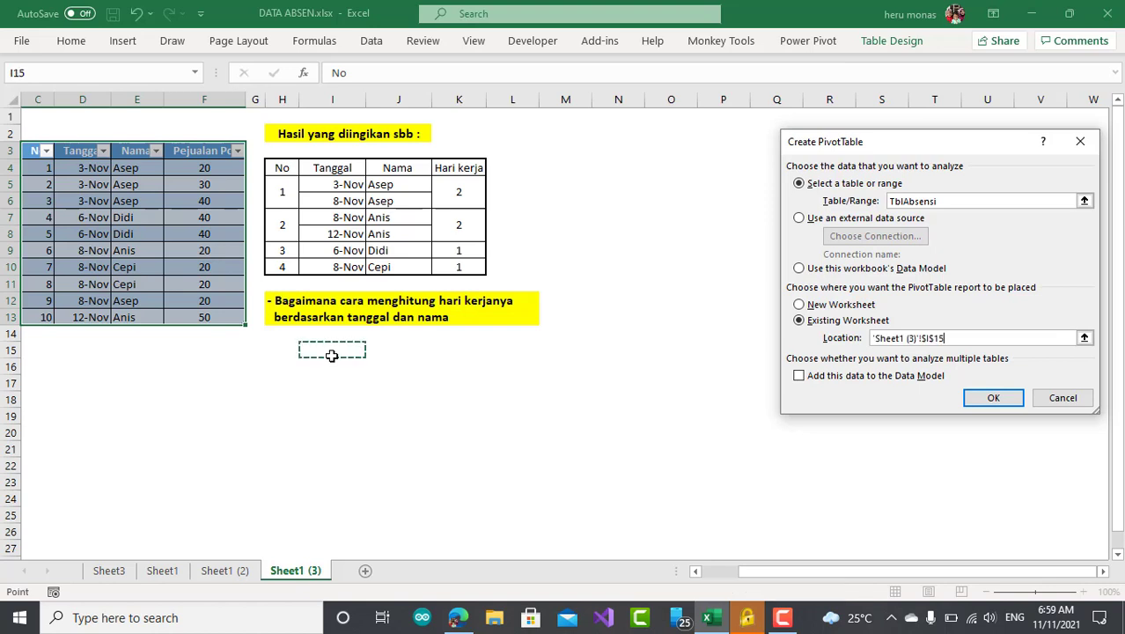
pyautogui.click(818, 378)
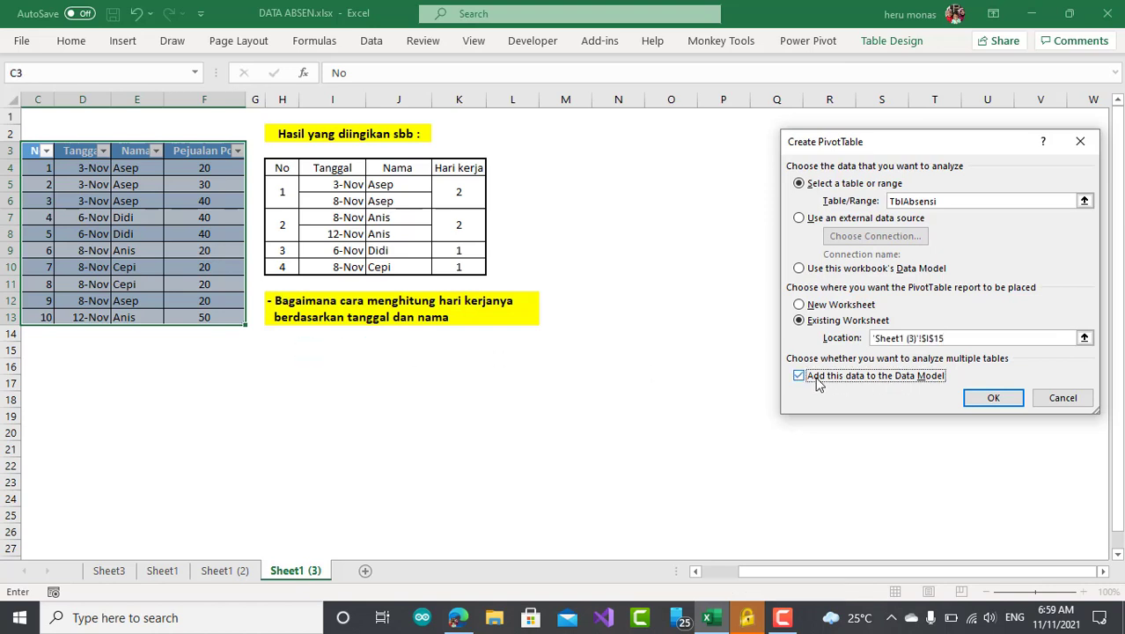
pyautogui.click(970, 398)
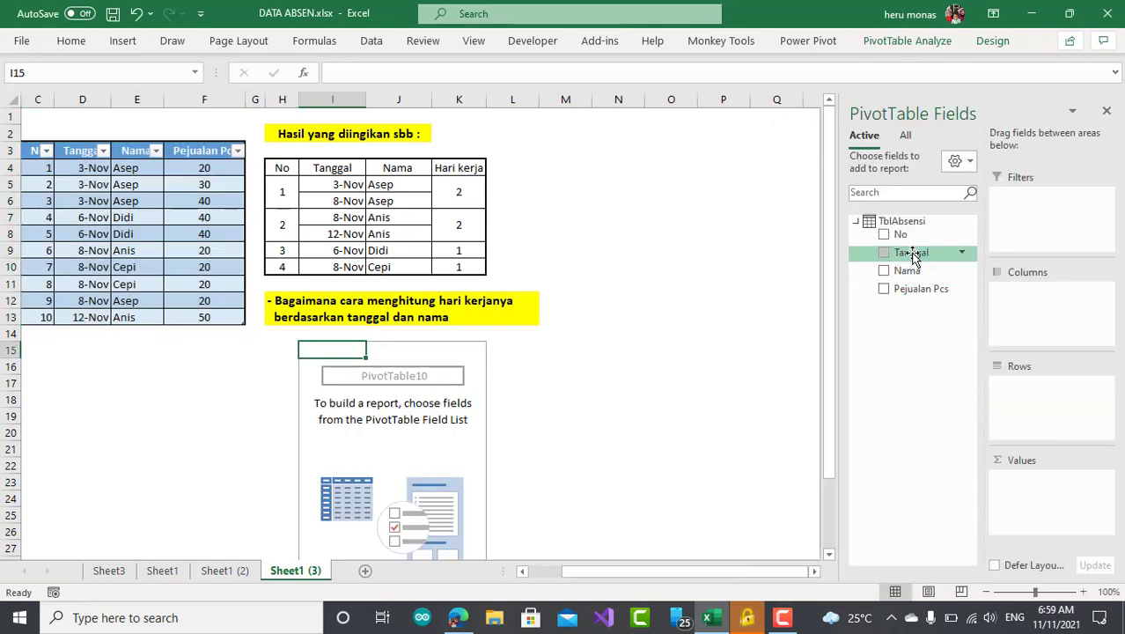
# - Add Tanggal and Nama to the new pivot table's rows, with Nama as the outer level above Tanggal
pyautogui.moveTo(913, 255); pyautogui.dragTo(1034, 416)
pyautogui.moveTo(906, 270); pyautogui.dragTo(1056, 384)
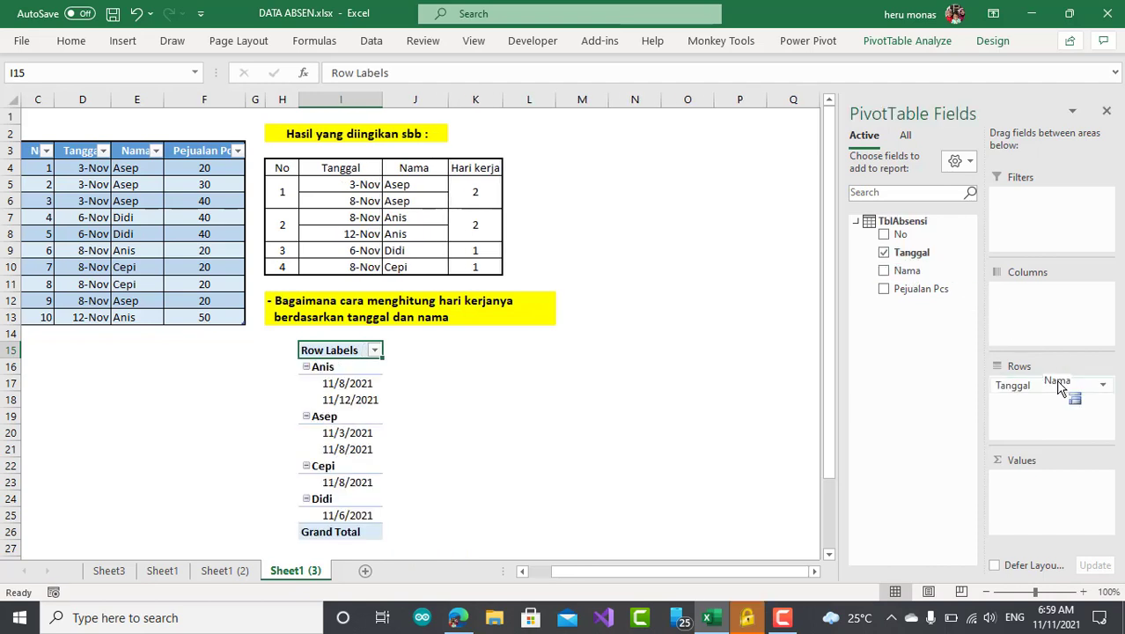
# - Add Tanggal to the pivot table's values and summarize it by Distinct Count
pyautogui.moveTo(923, 254); pyautogui.dragTo(1047, 492)
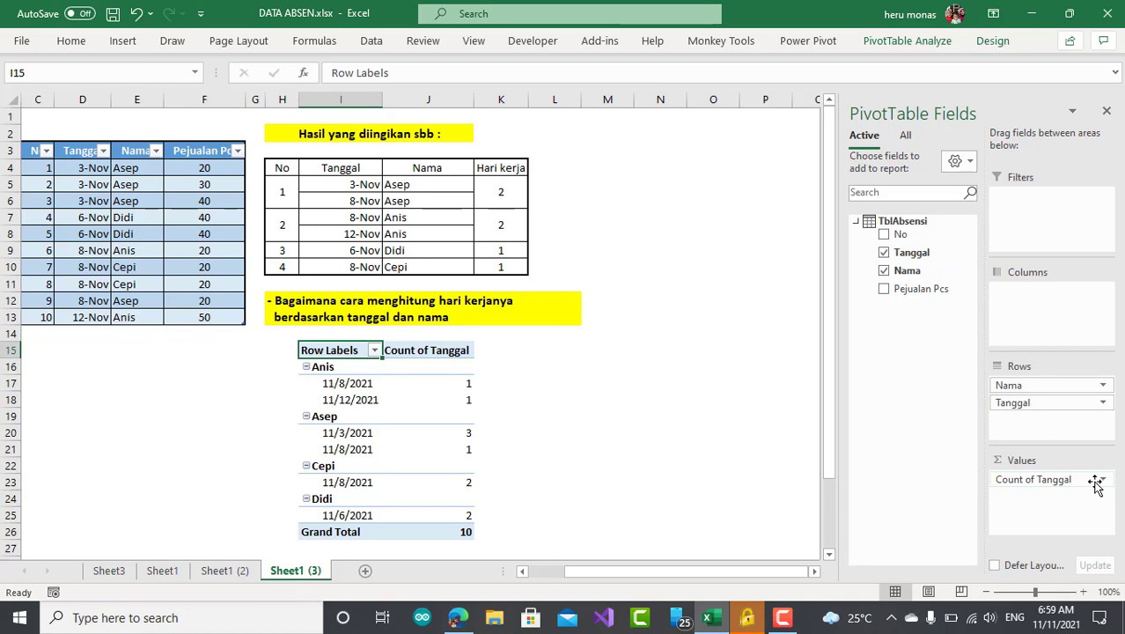
pyautogui.click(1099, 480)
pyautogui.click(1047, 461)
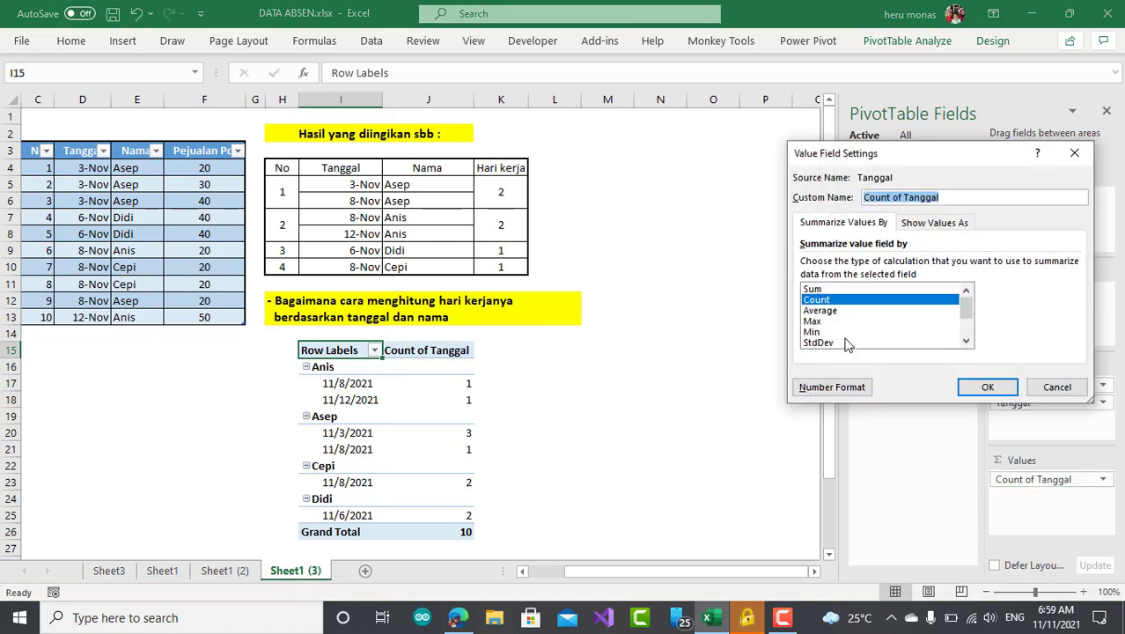
pyautogui.moveTo(971, 314); pyautogui.dragTo(967, 344)
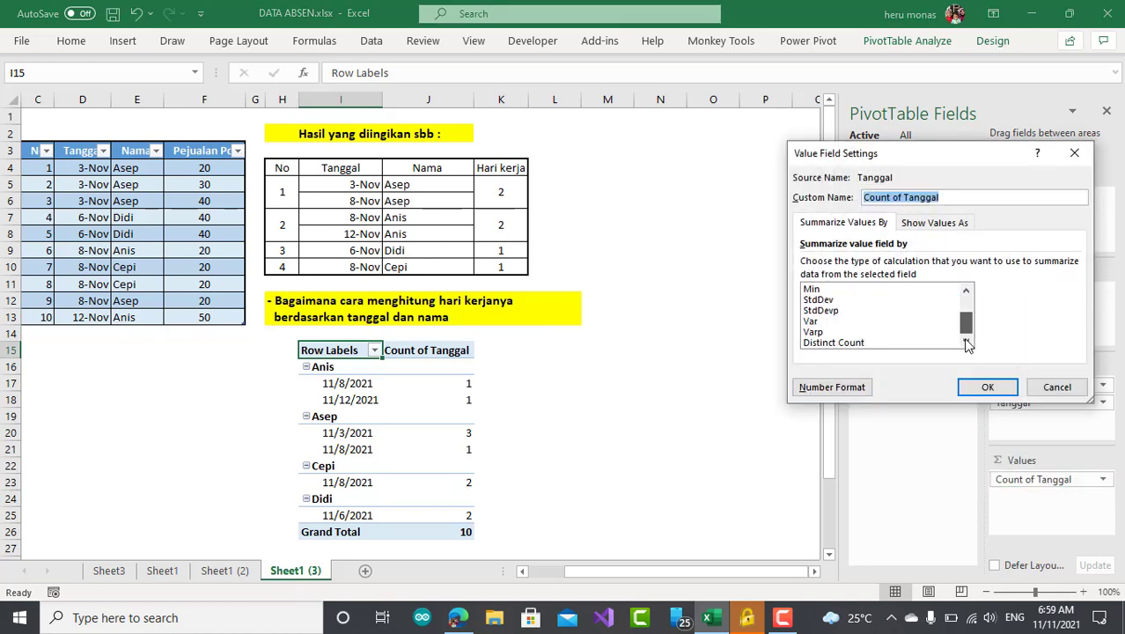
pyautogui.click(863, 342)
pyautogui.click(977, 386)
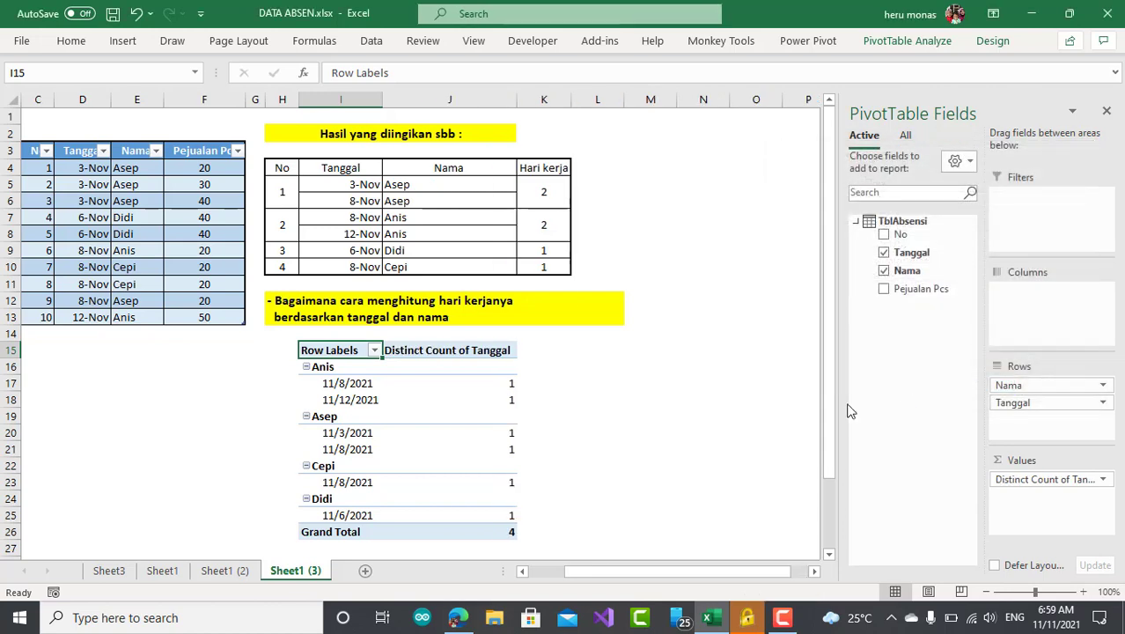
# - Format all Tanggal row dates in the pivot table with the two-digit-day 14-Mar-12 date type
pyautogui.click(357, 374)
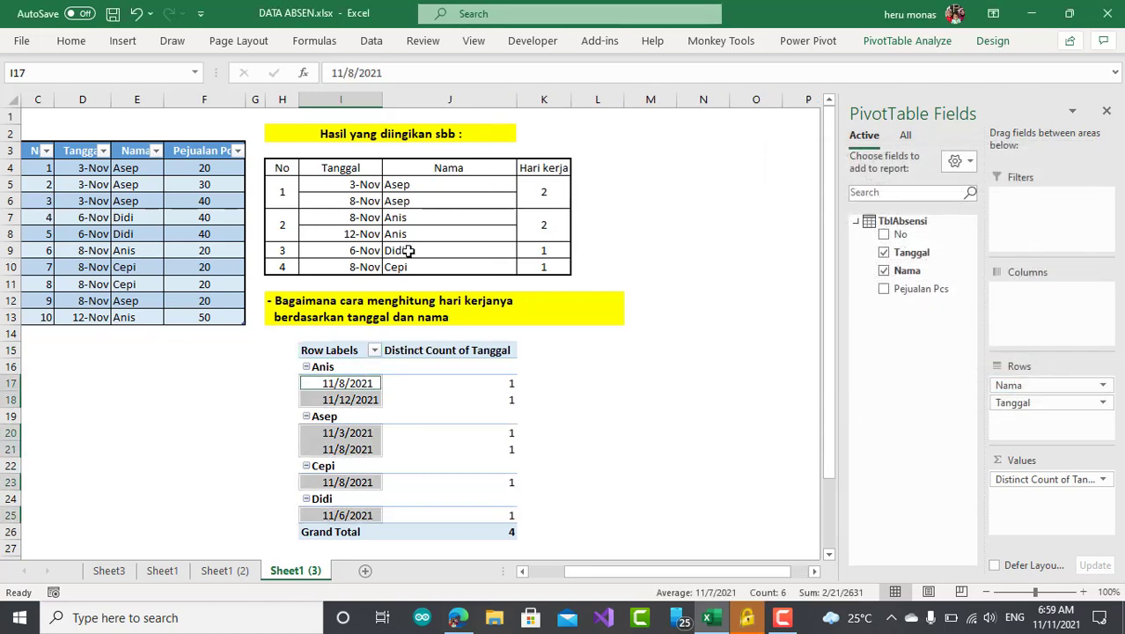
pyautogui.hotkey('ctrl', '1')
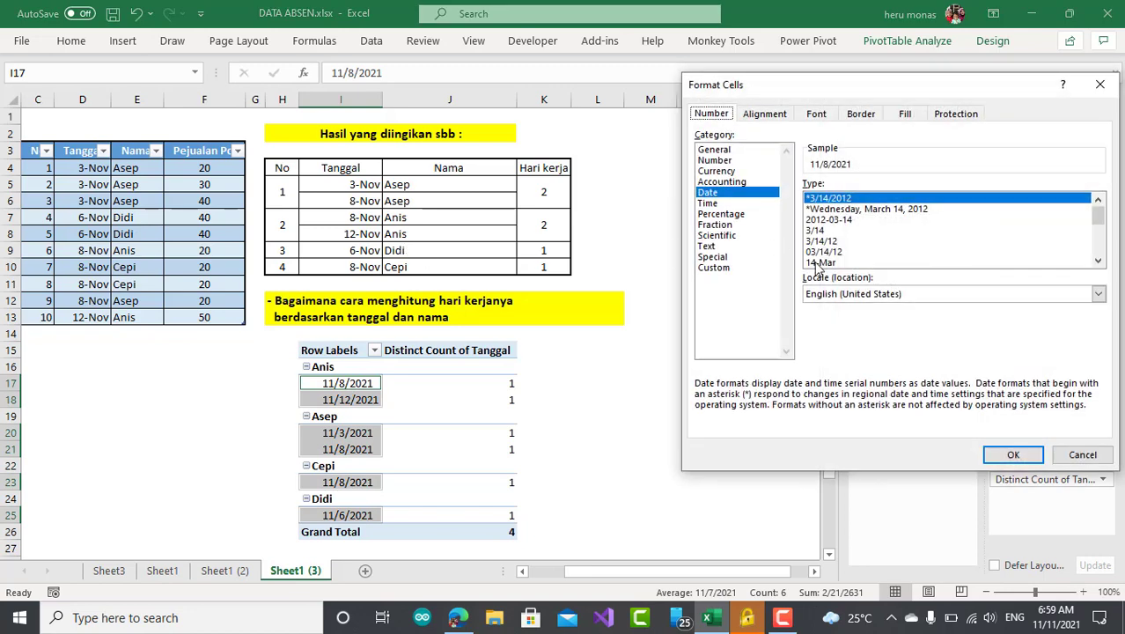
pyautogui.click(815, 263)
pyautogui.press('Down')
pyautogui.press('Down')
pyautogui.press('Return')
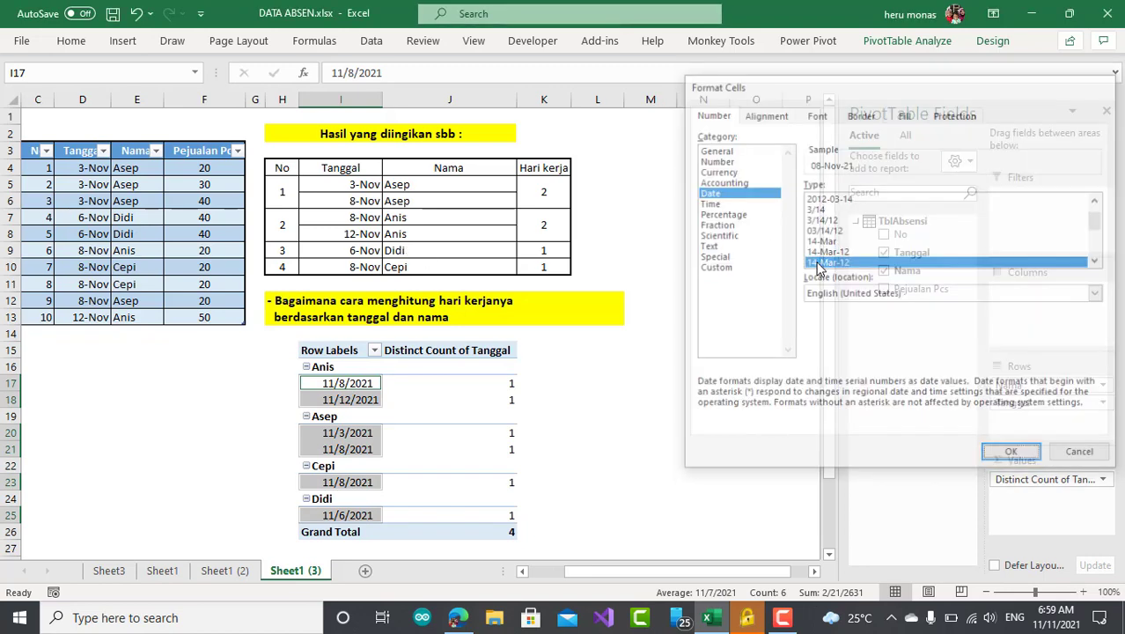
pyautogui.click(689, 460)
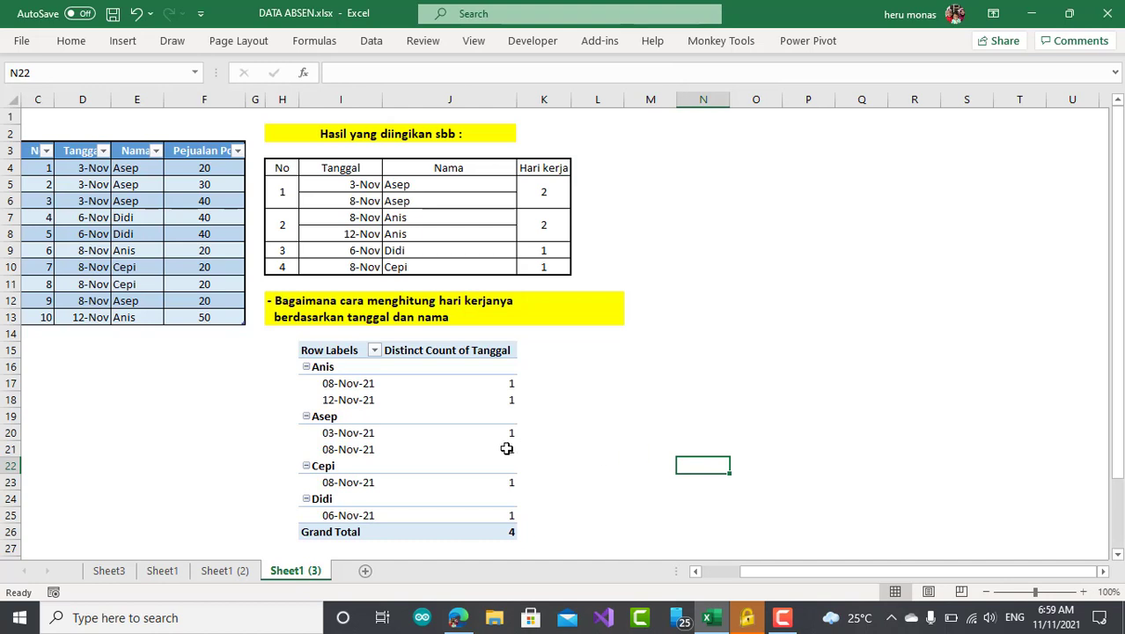
# - Show all subtotals of the pivot table at the top of each group
pyautogui.click(453, 402)
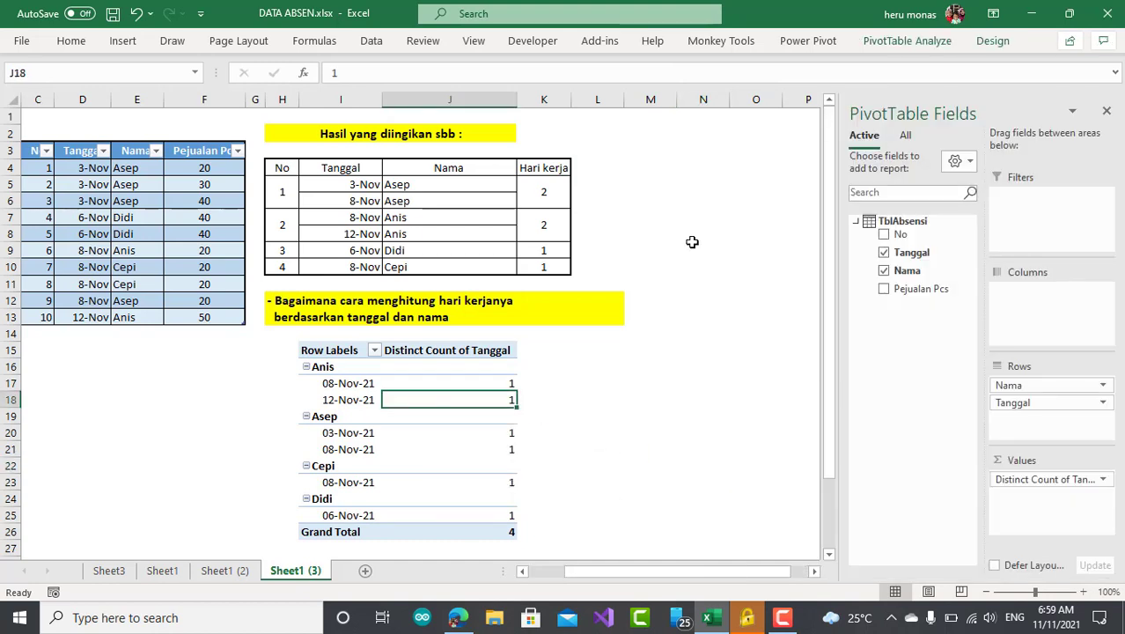
pyautogui.click(990, 44)
pyautogui.click(33, 93)
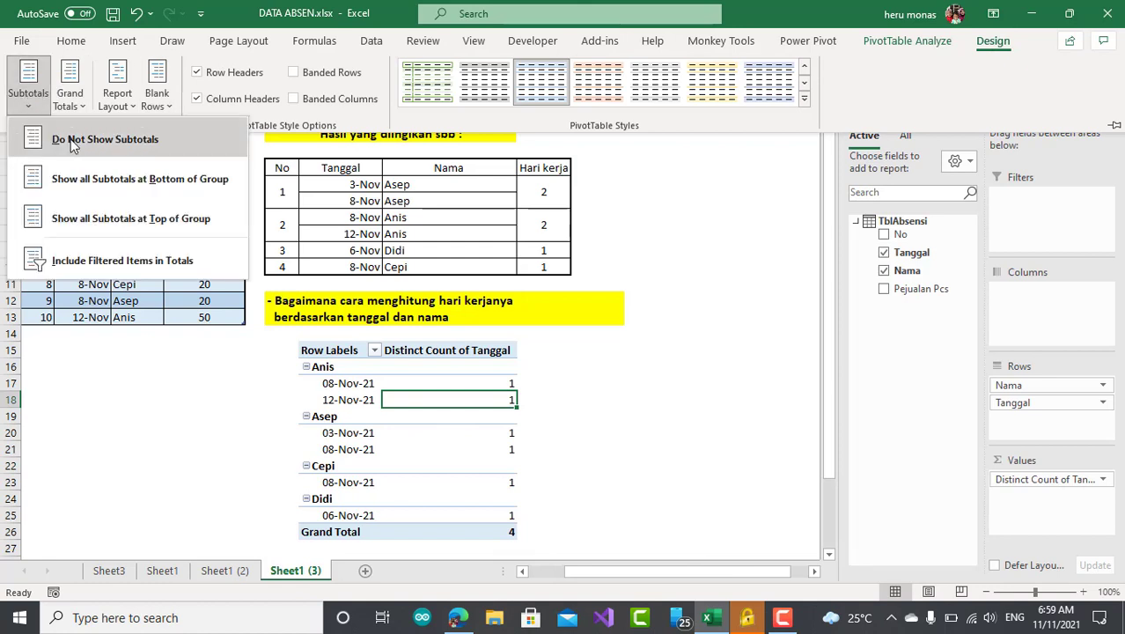
pyautogui.click(91, 220)
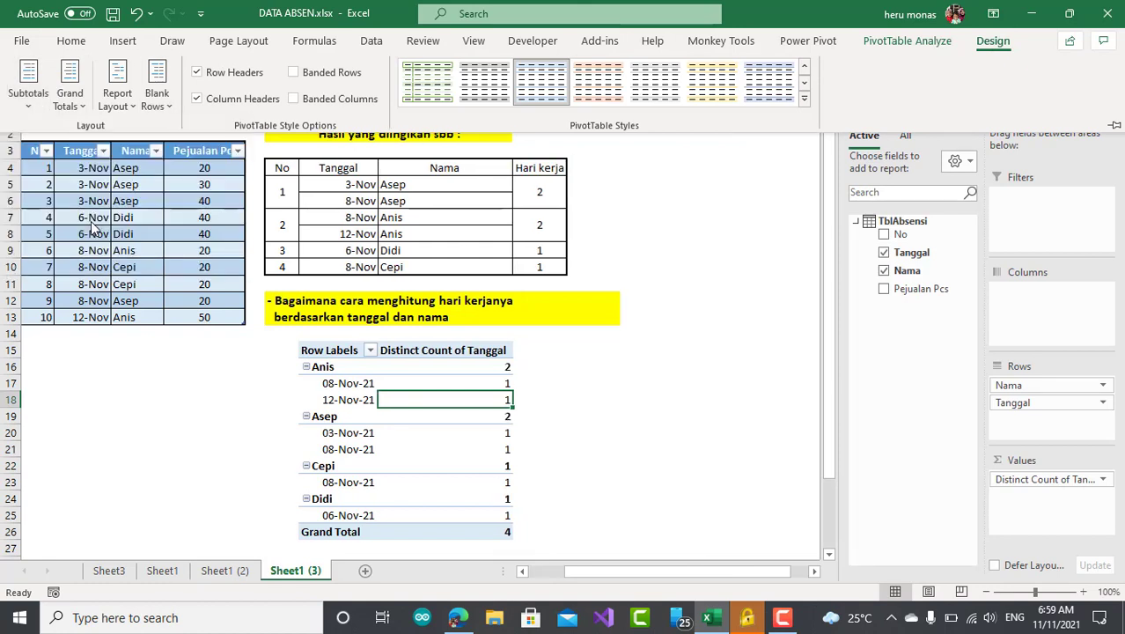
# - Rename the pivot table's row header in I15 as Nama Peg and its value header in J15 as hari kerja
pyautogui.click(346, 353)
pyautogui.click(346, 350)
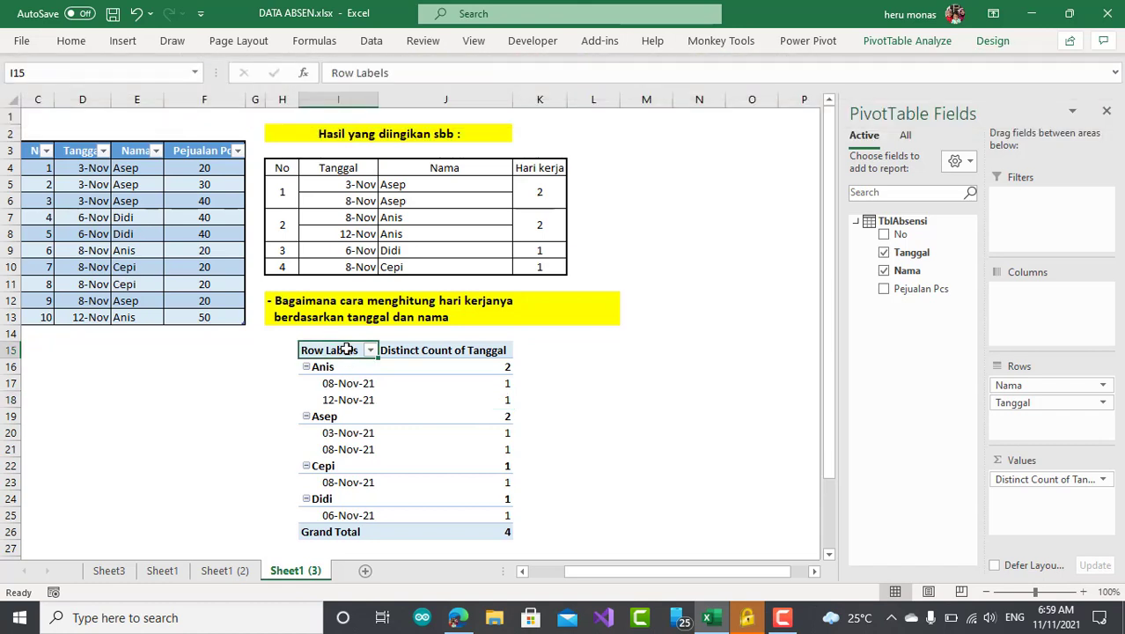
pyautogui.write('Nama Peg')
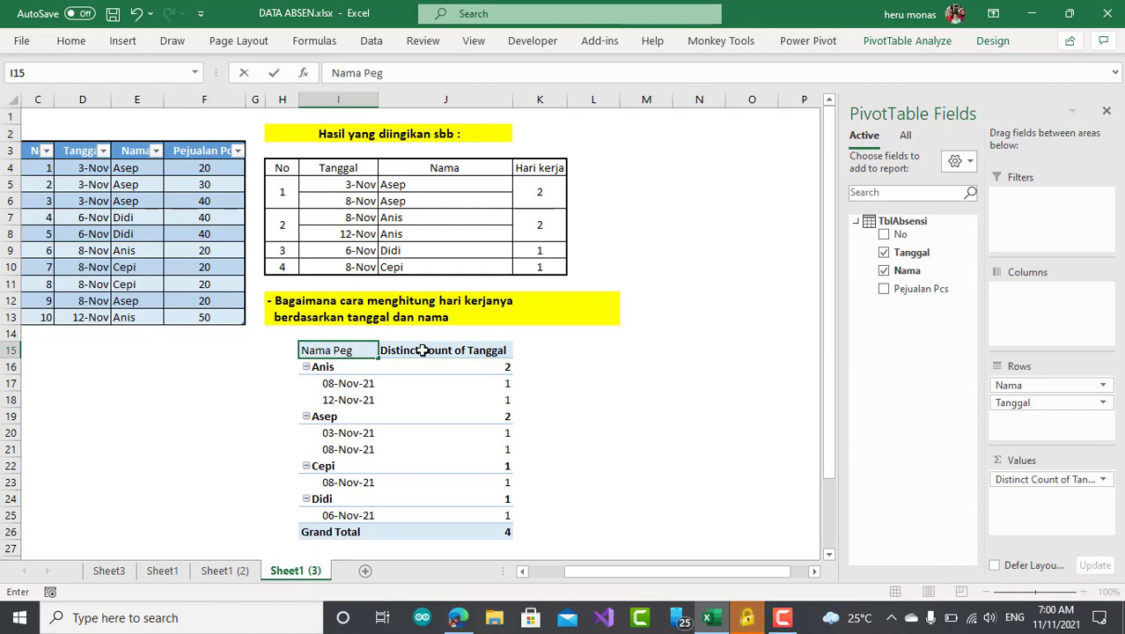
pyautogui.click(423, 350)
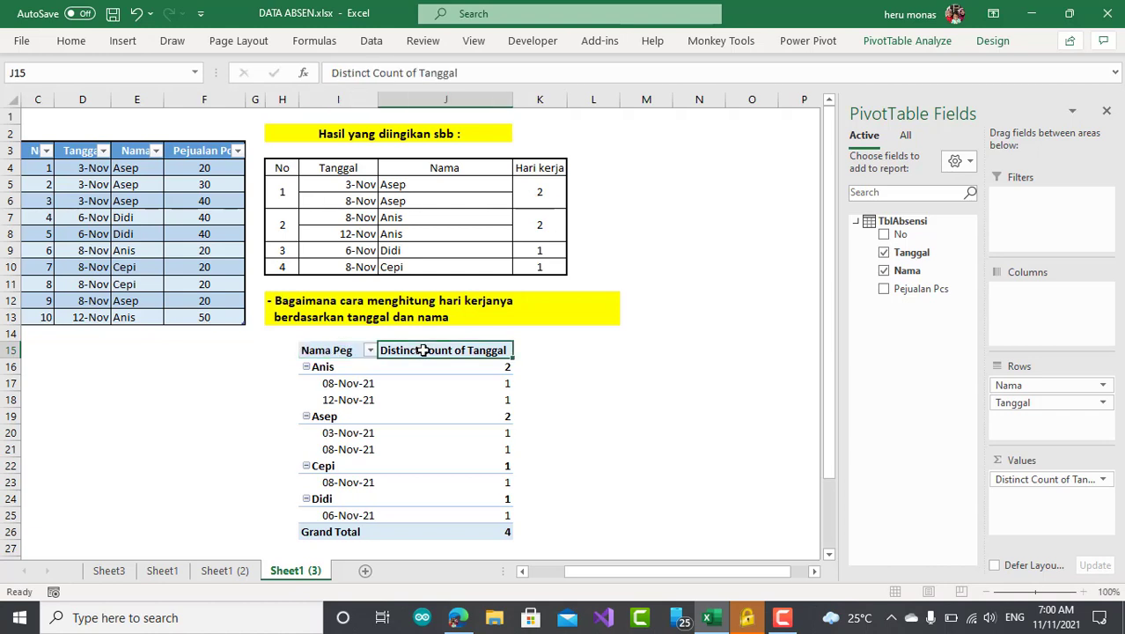
pyautogui.write('hari kerja')
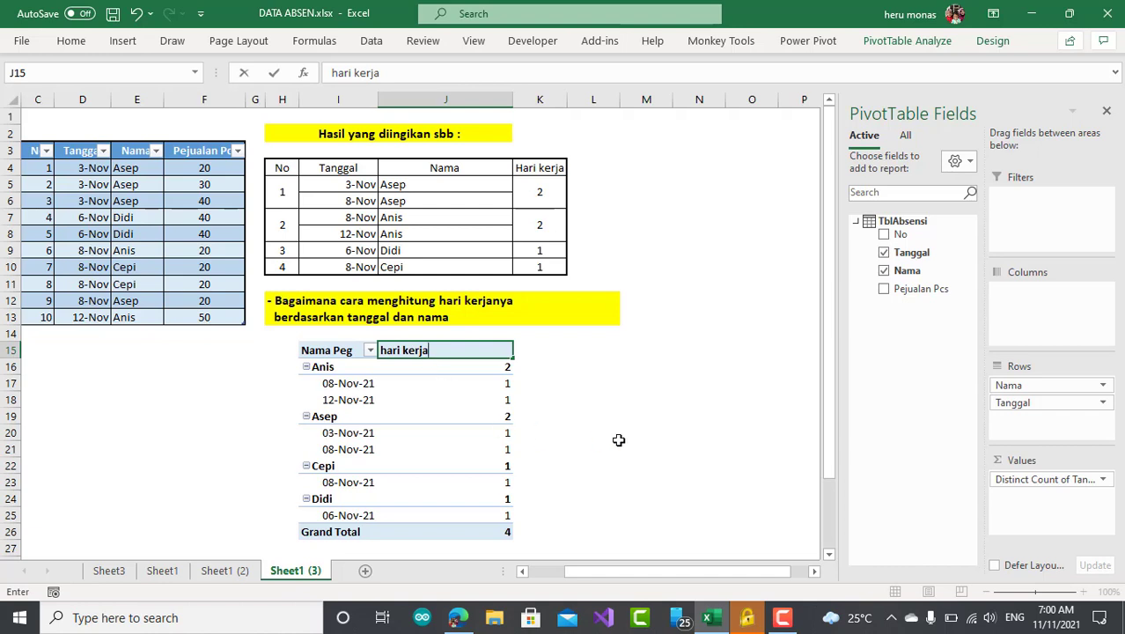
pyautogui.press('Left')
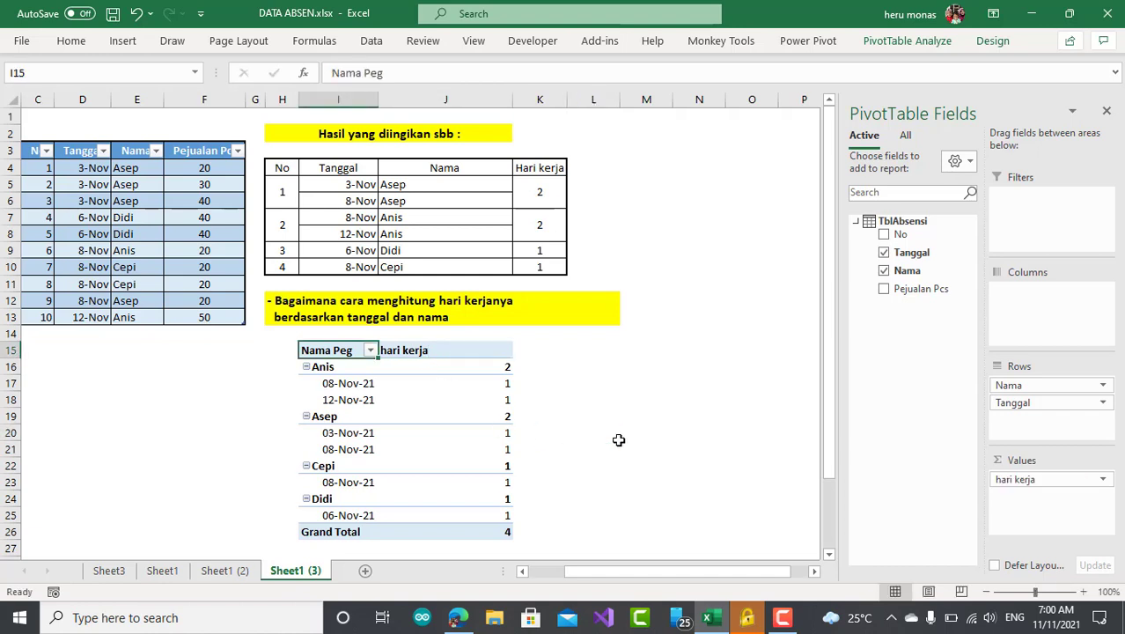
# - Collapse the entire Nama field in the pivot table to hide the individual dates
pyautogui.click(327, 367)
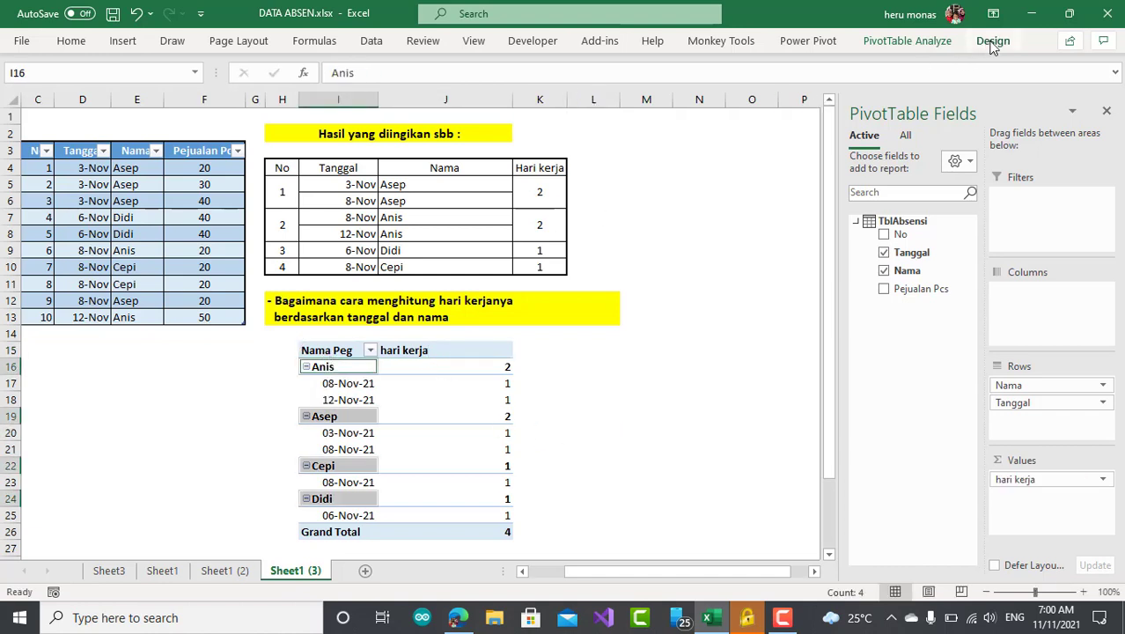
pyautogui.click(907, 43)
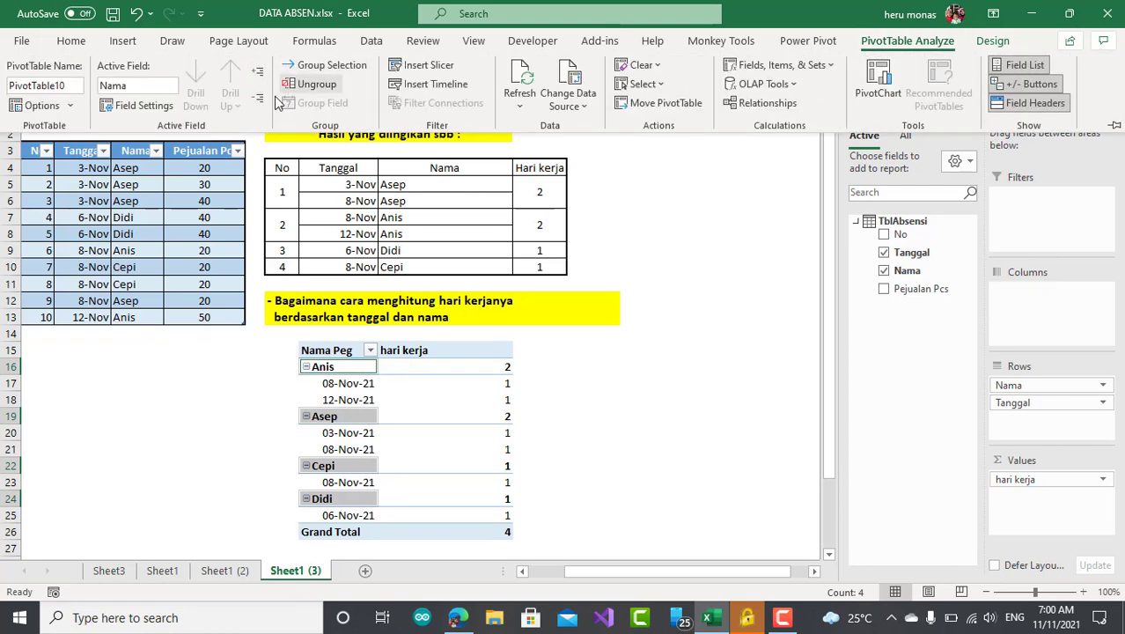
pyautogui.click(261, 101)
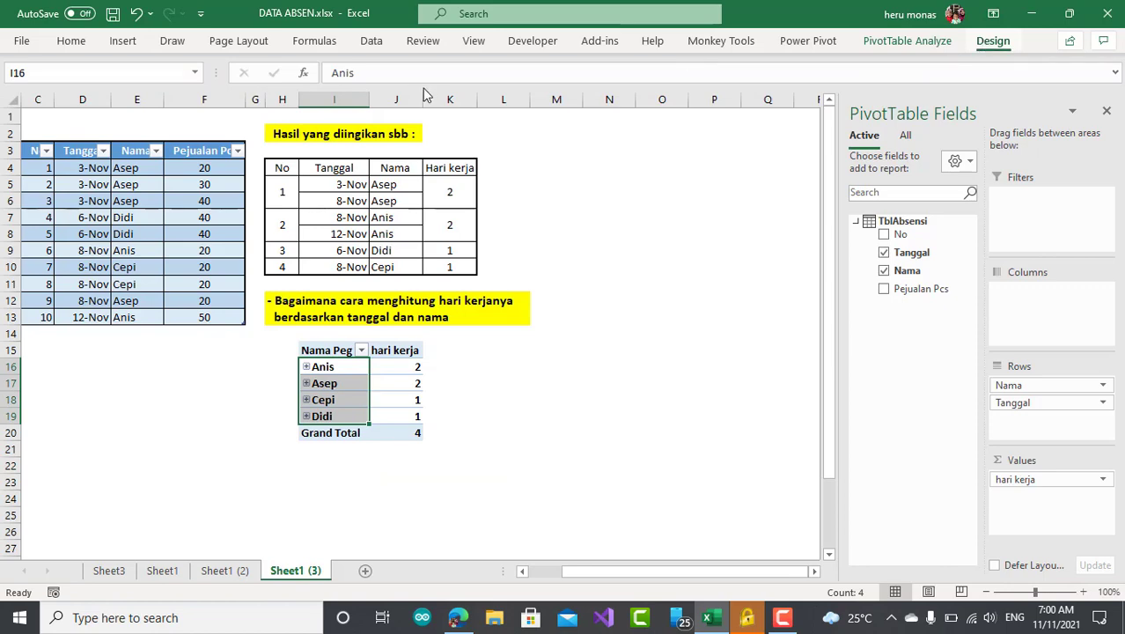
# - Turn off the pivot table's grand totals for rows and columns
pyautogui.click(990, 42)
pyautogui.click(81, 109)
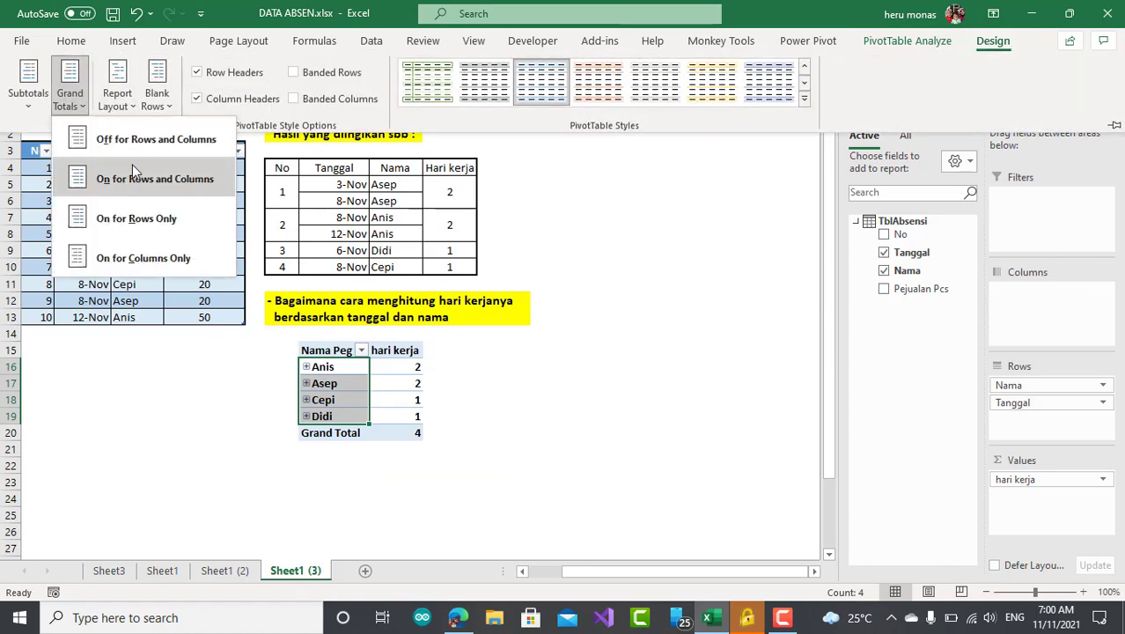
pyautogui.click(167, 141)
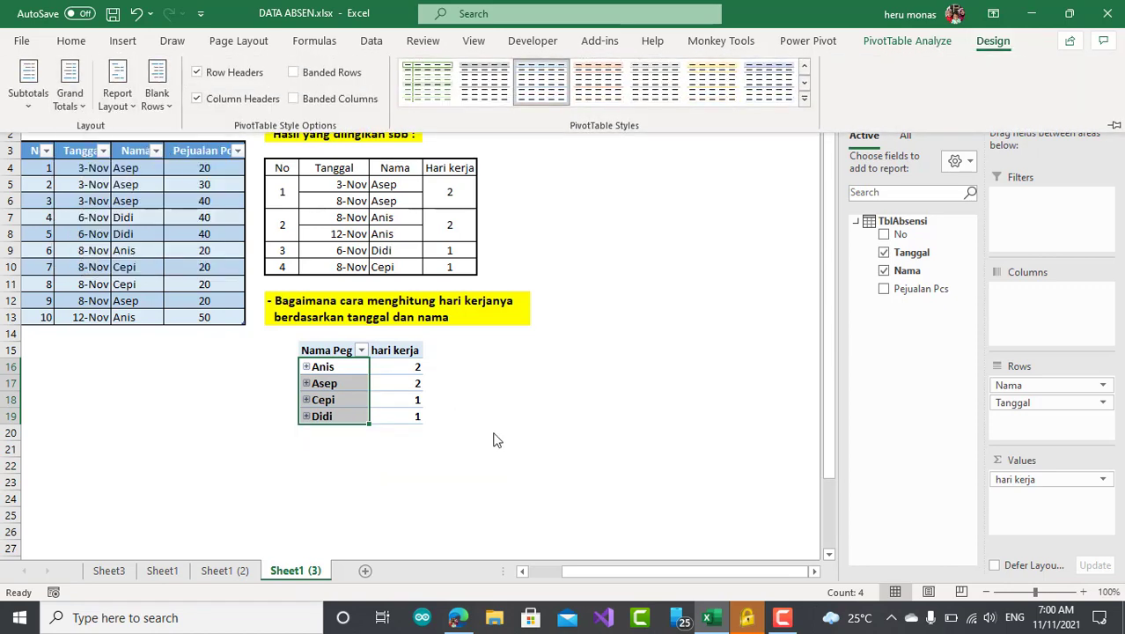
pyautogui.click(187, 393)
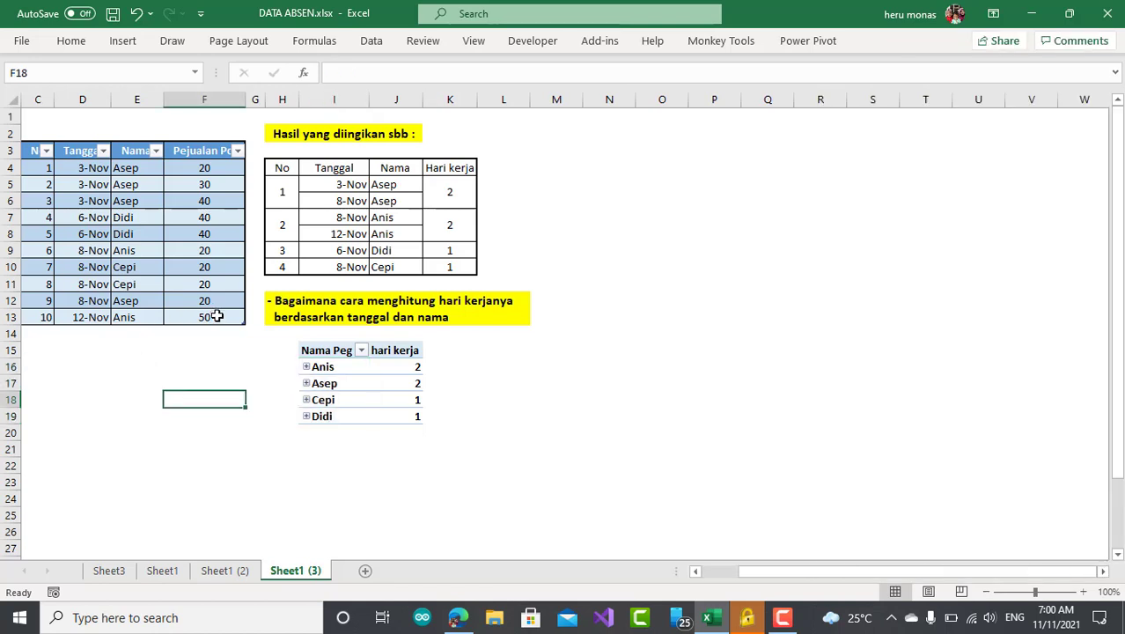
# - Add record 11 to TblAbsensi in row 14, dated 15-Nov, with the first record's employee name and 70 pieces sold
pyautogui.click(216, 316)
pyautogui.press('Tab')
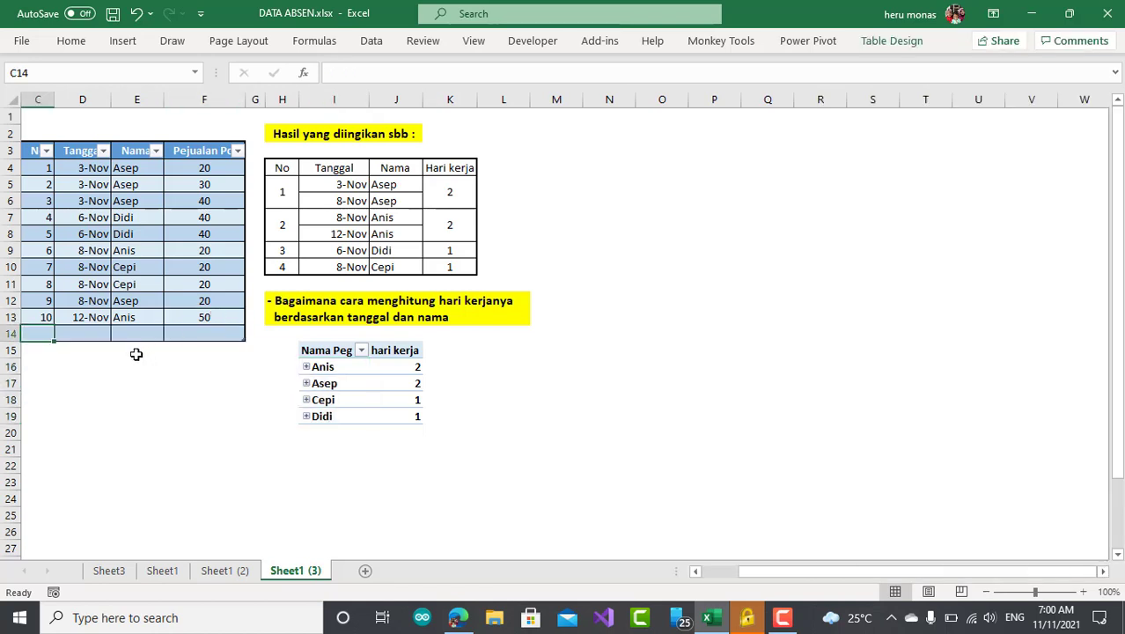
pyautogui.write('11')
pyautogui.click(92, 333)
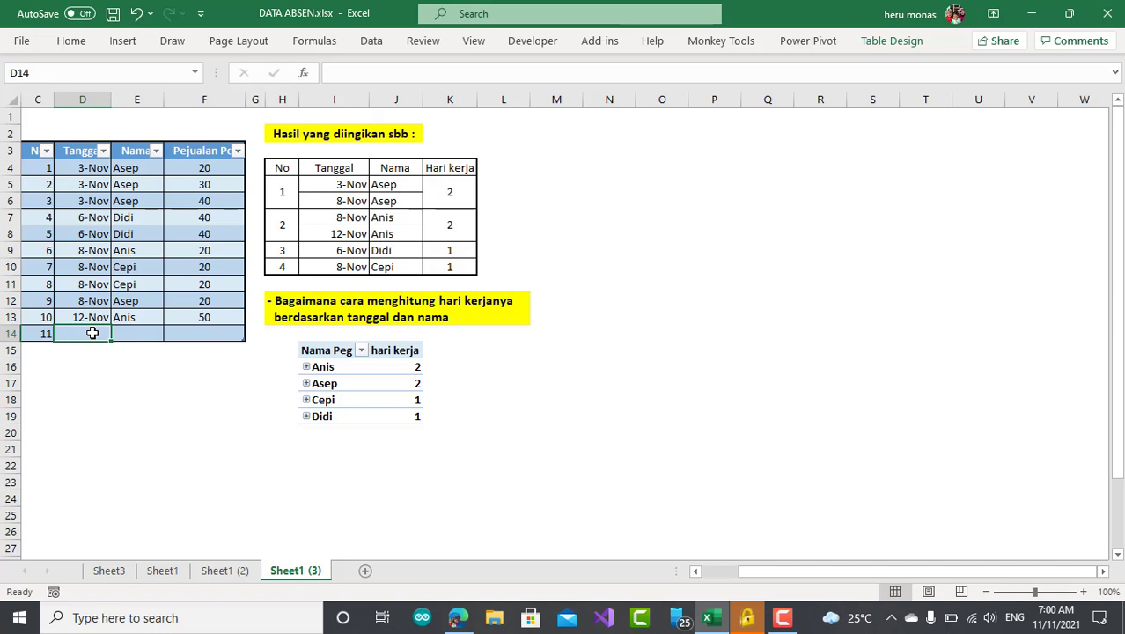
pyautogui.write('1')
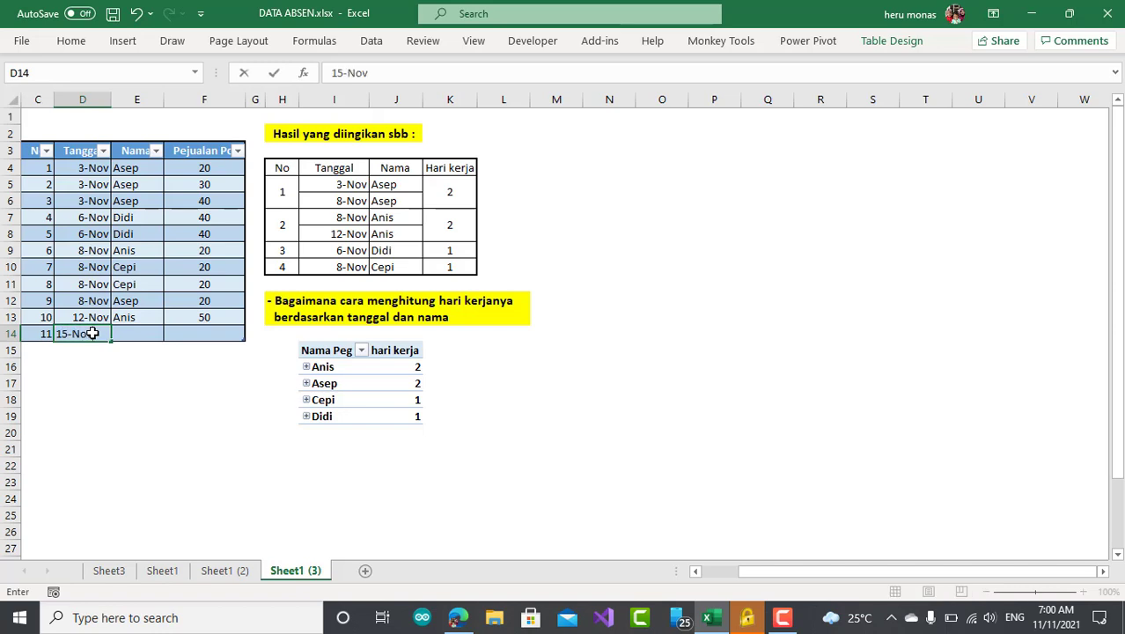
pyautogui.write('5-Nov')
pyautogui.press('Return')
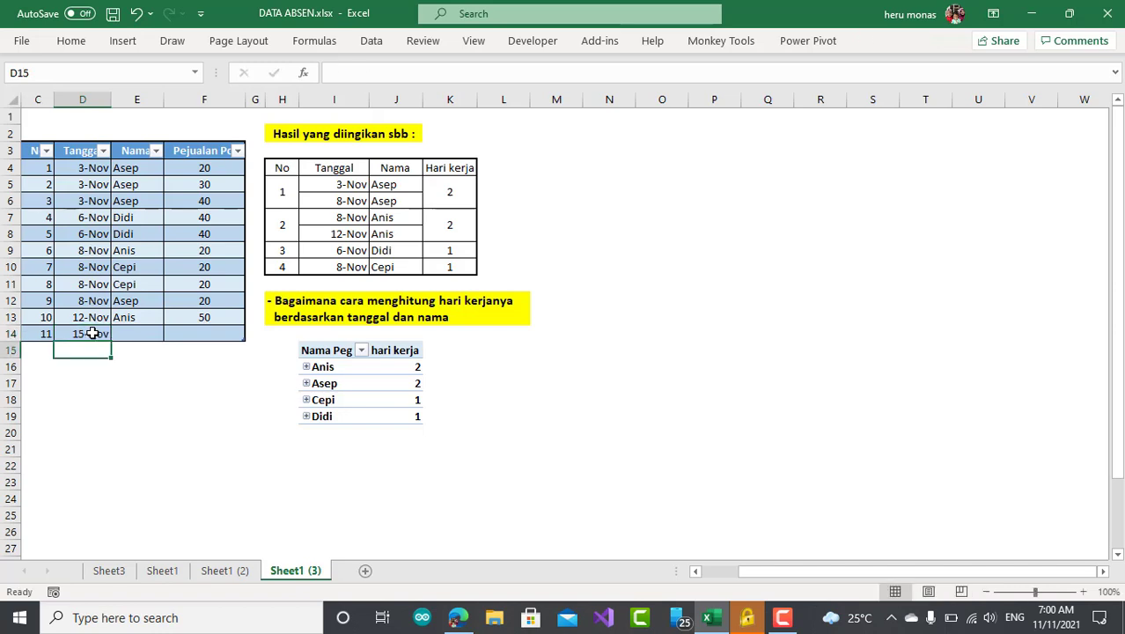
pyautogui.click(124, 334)
pyautogui.write('Asep')
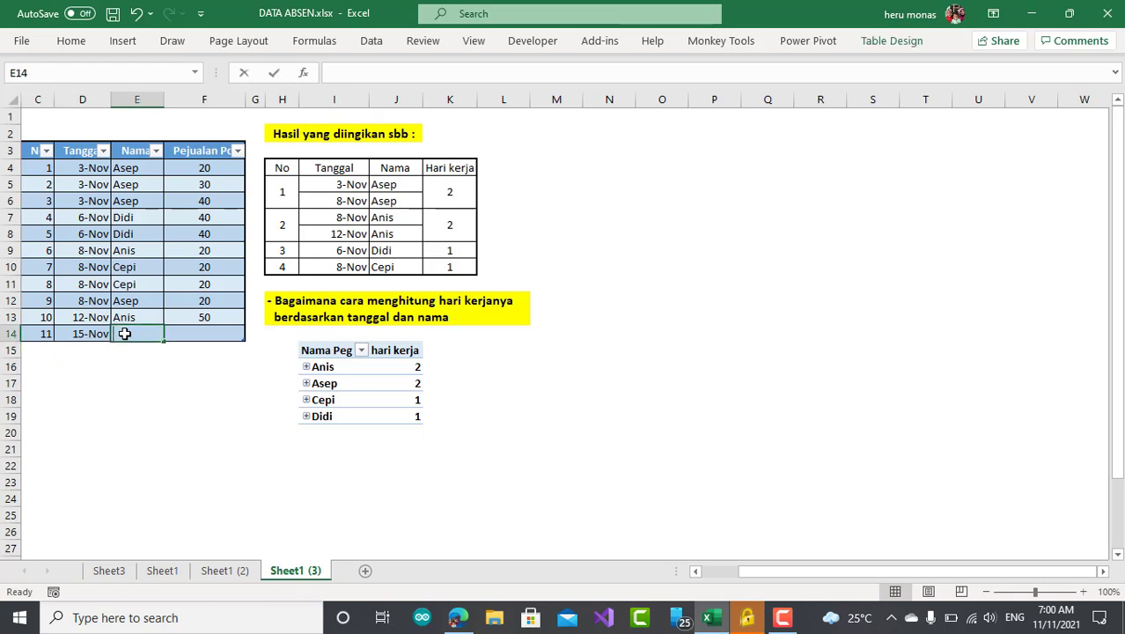
pyautogui.click(192, 334)
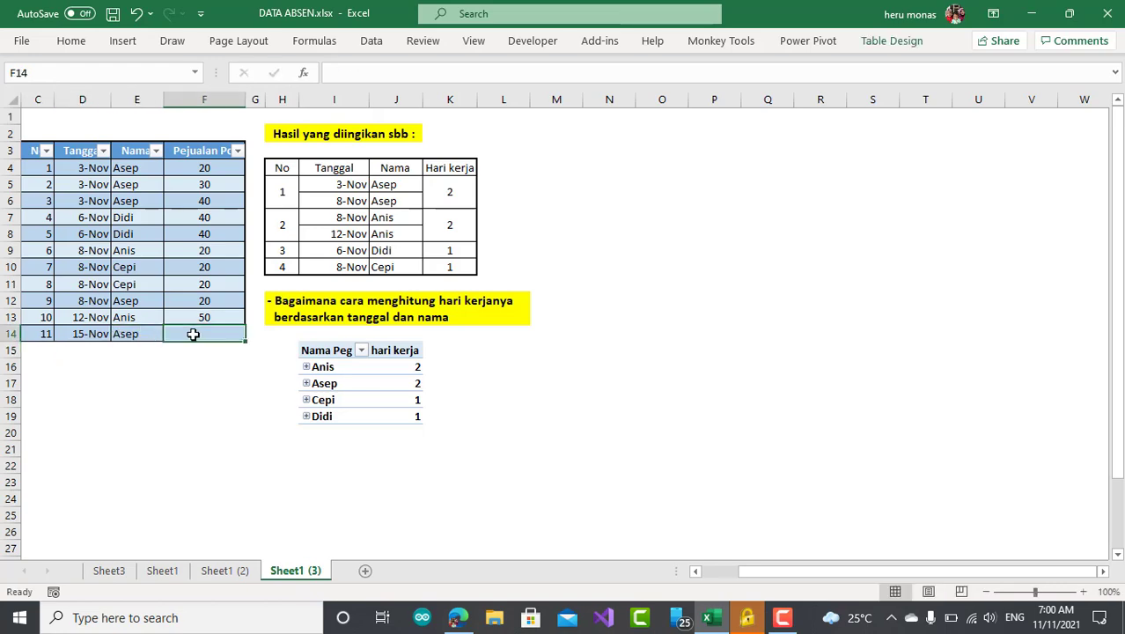
pyautogui.write('70')
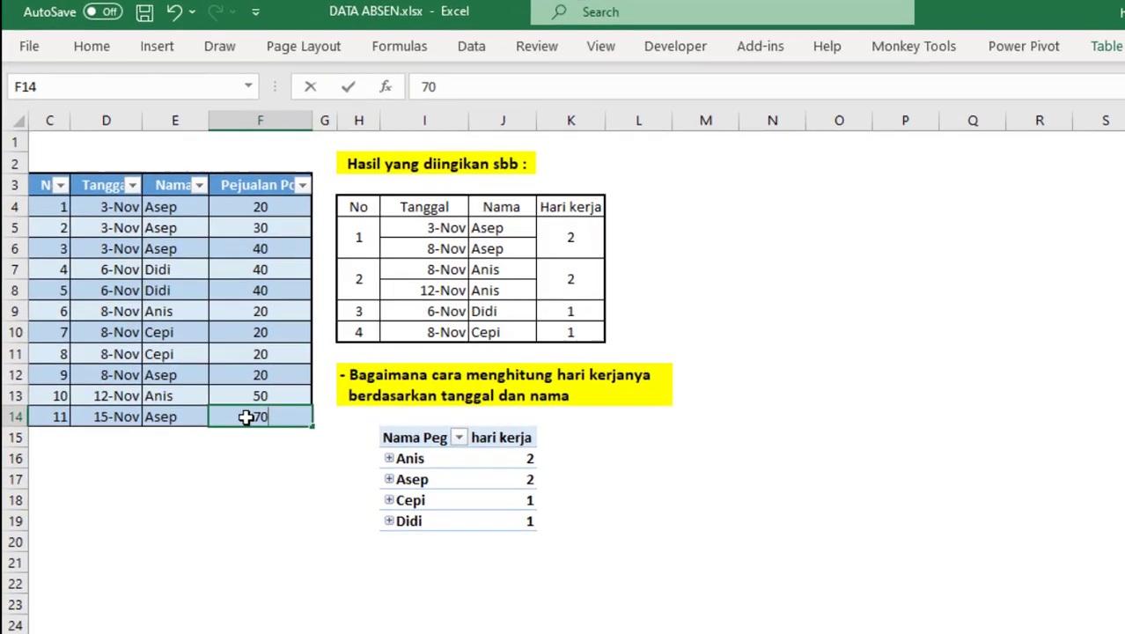
pyautogui.click(205, 398)
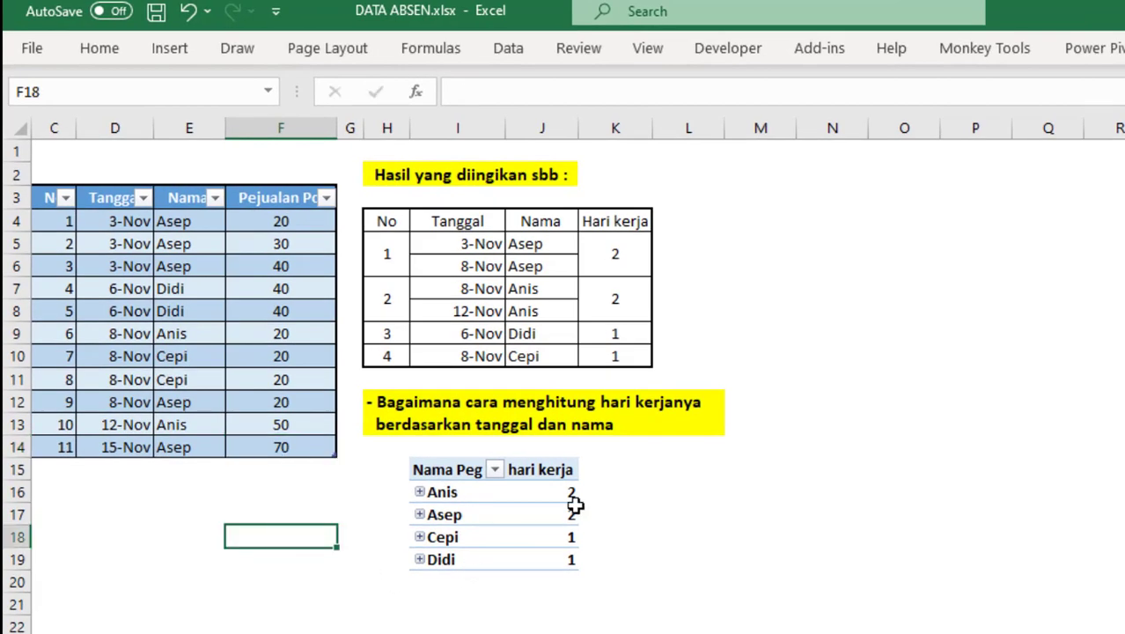
# - Refresh all data so the pivot table takes in the new TblAbsensi record, and check that employee's hari kerja value
pyautogui.moveTo(565, 515)
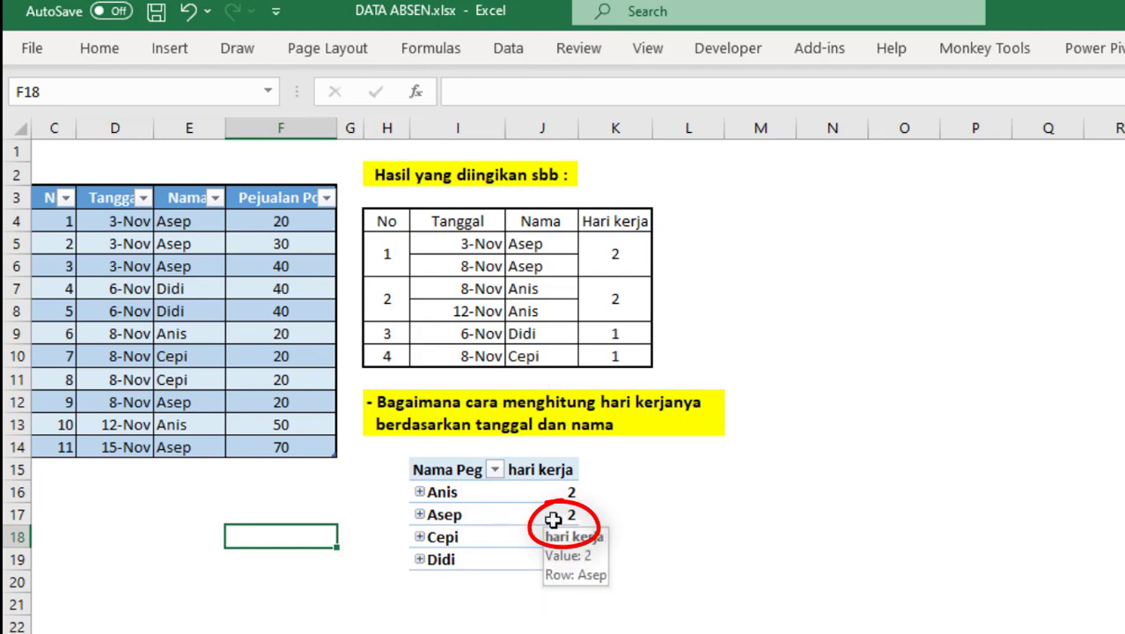
pyautogui.click(507, 51)
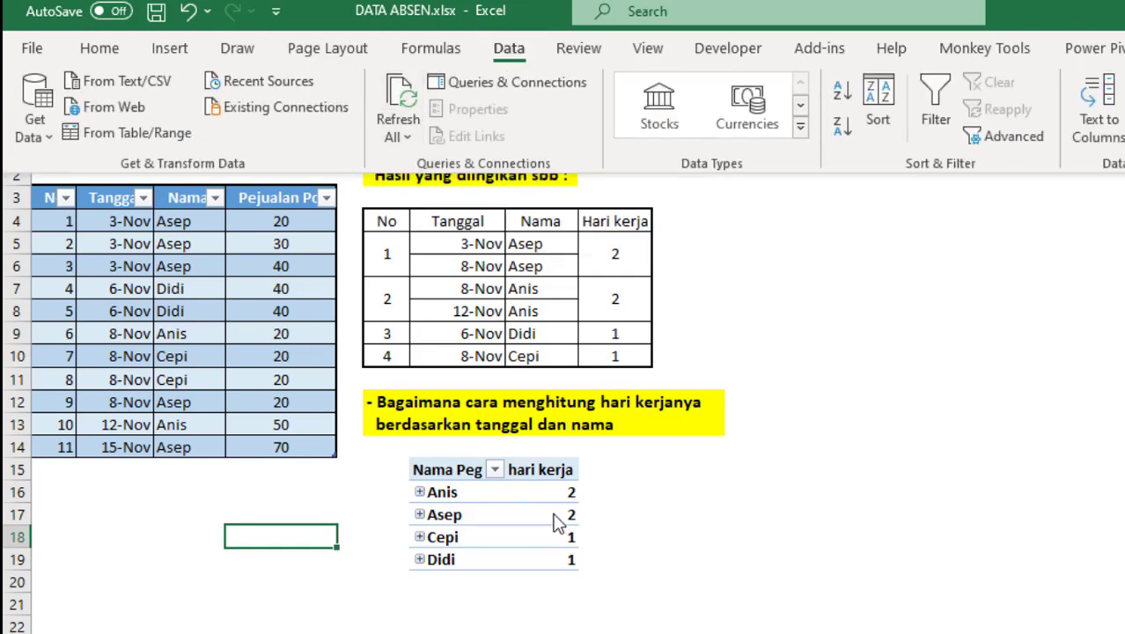
pyautogui.moveTo(573, 520)
pyautogui.click(403, 102)
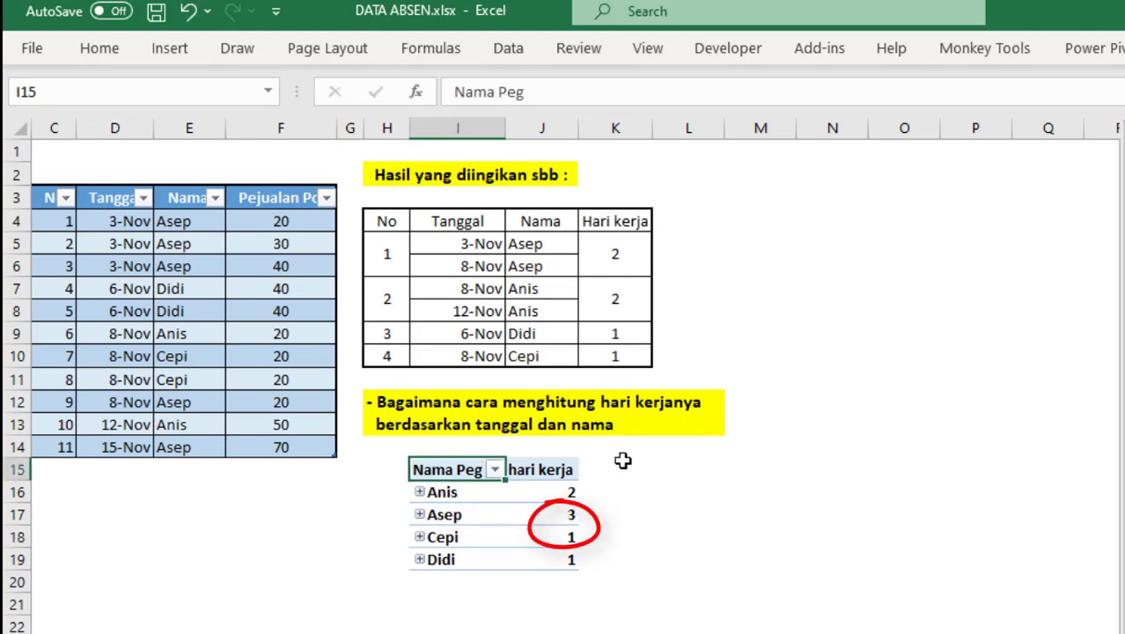
pyautogui.moveTo(566, 517)
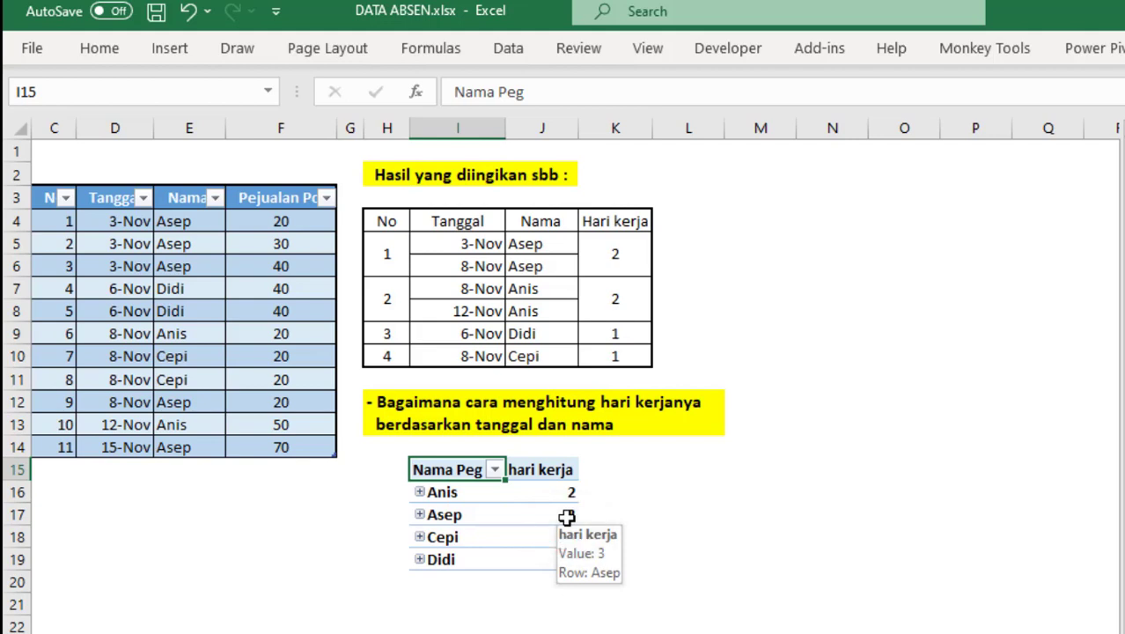
pyautogui.click(761, 573)
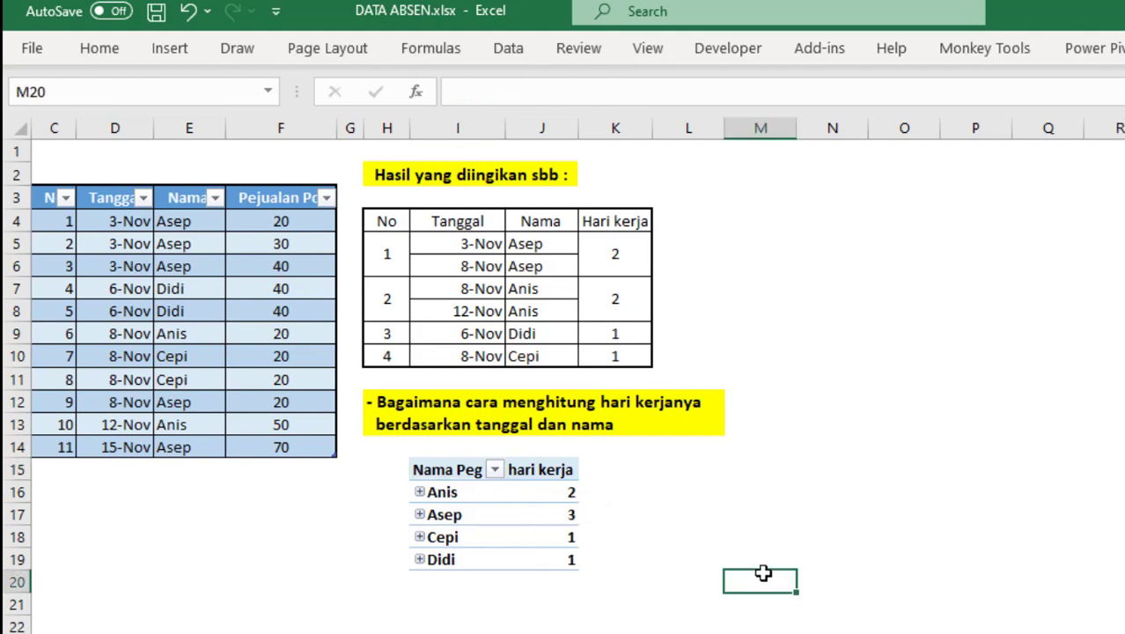